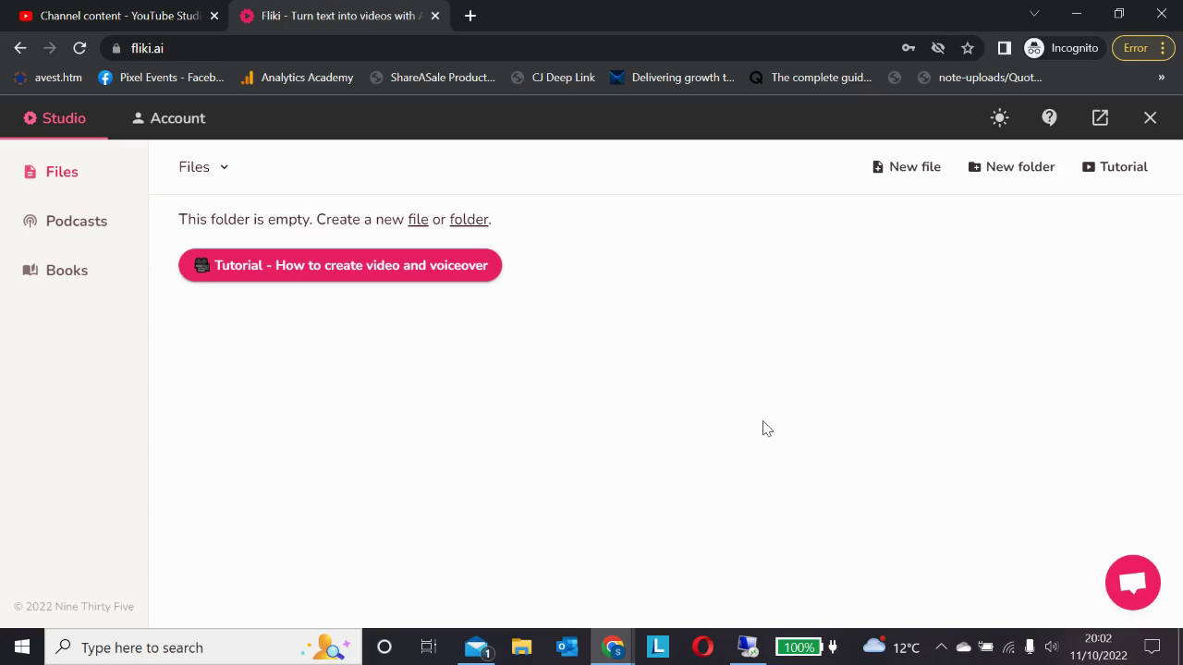
# Create a new video file named "Test".
pyautogui.click(894, 173)
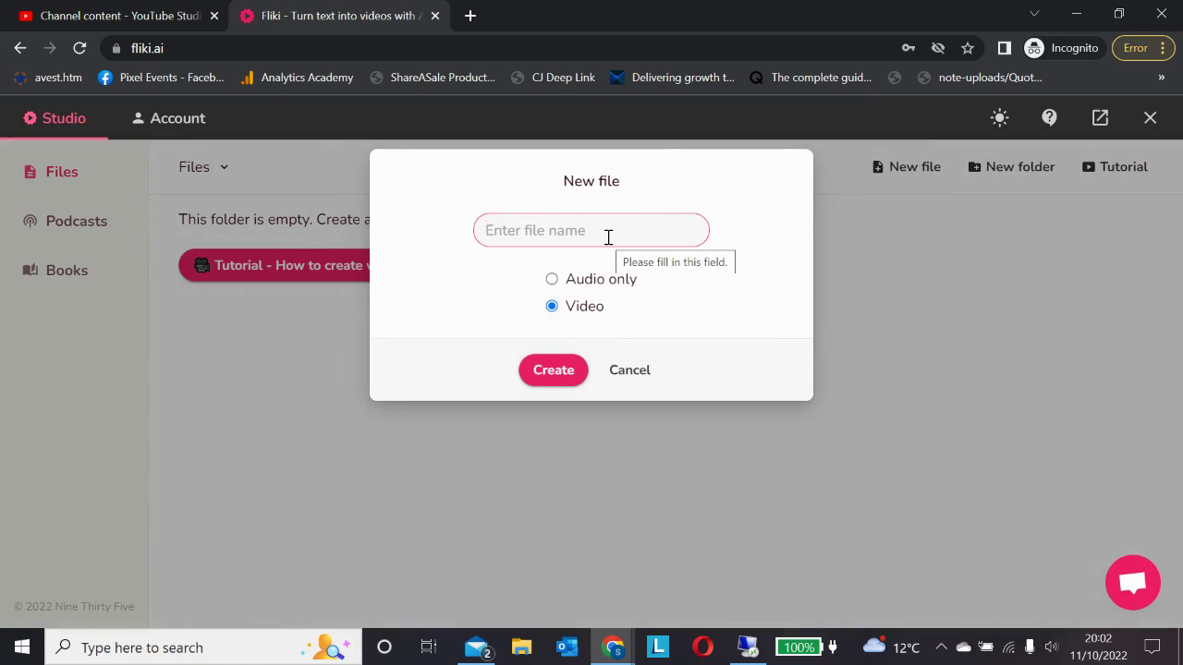
pyautogui.write('Test')
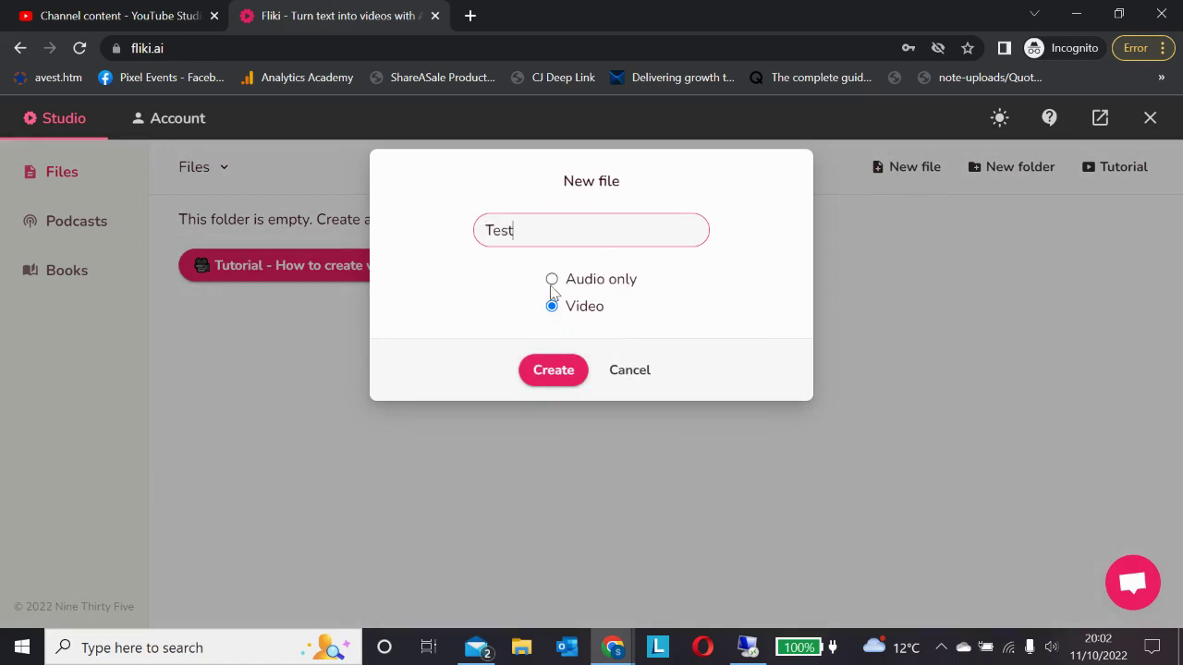
pyautogui.click(560, 371)
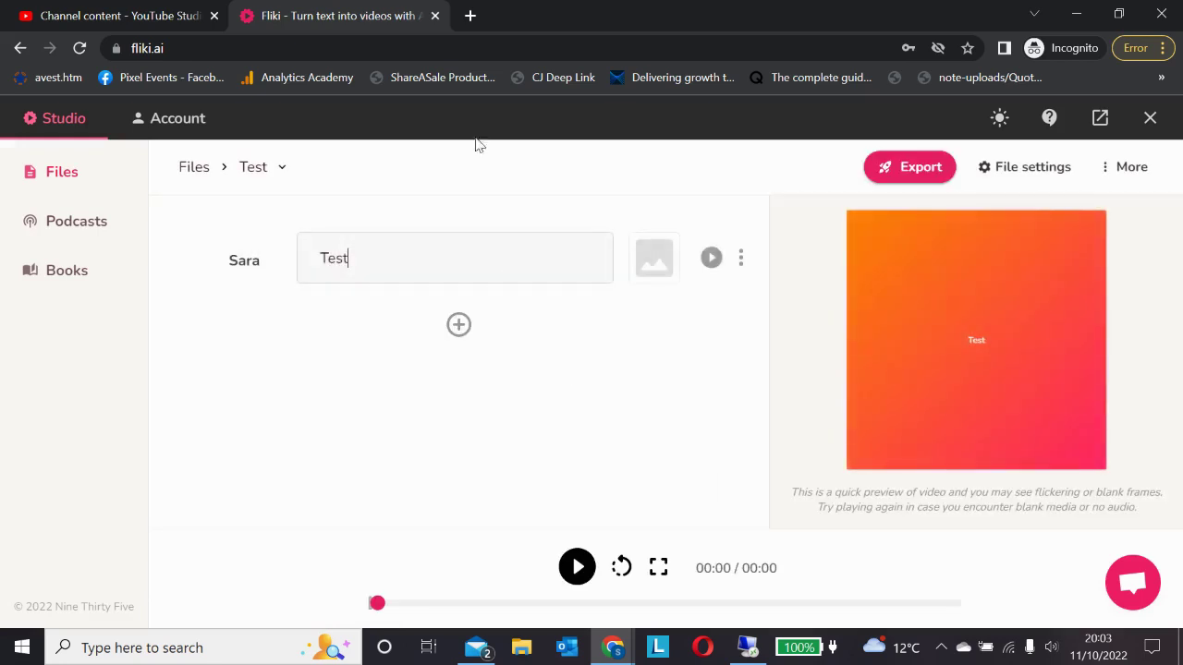
# Replace the first section's text with "How to get a girlfriend".
pyautogui.moveTo(372, 262); pyautogui.dragTo(316, 265)
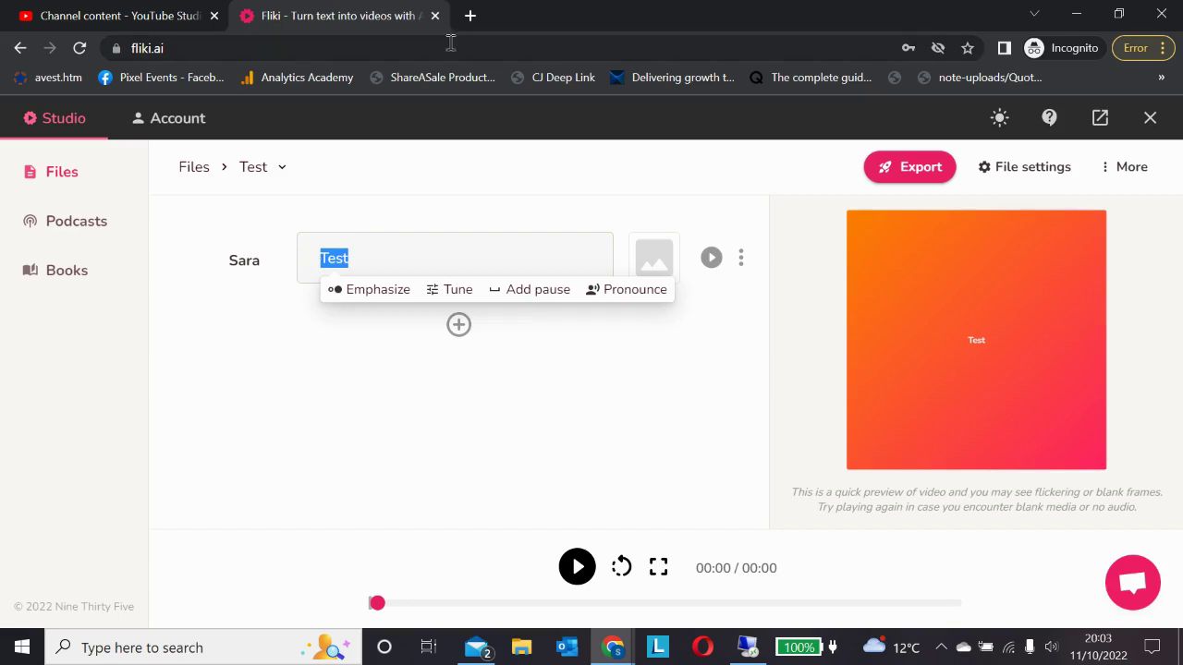
pyautogui.click(383, 250)
pyautogui.press('BackSpace')
pyautogui.press('BackSpace')
pyautogui.press('BackSpace')
pyautogui.press('BackSpace')
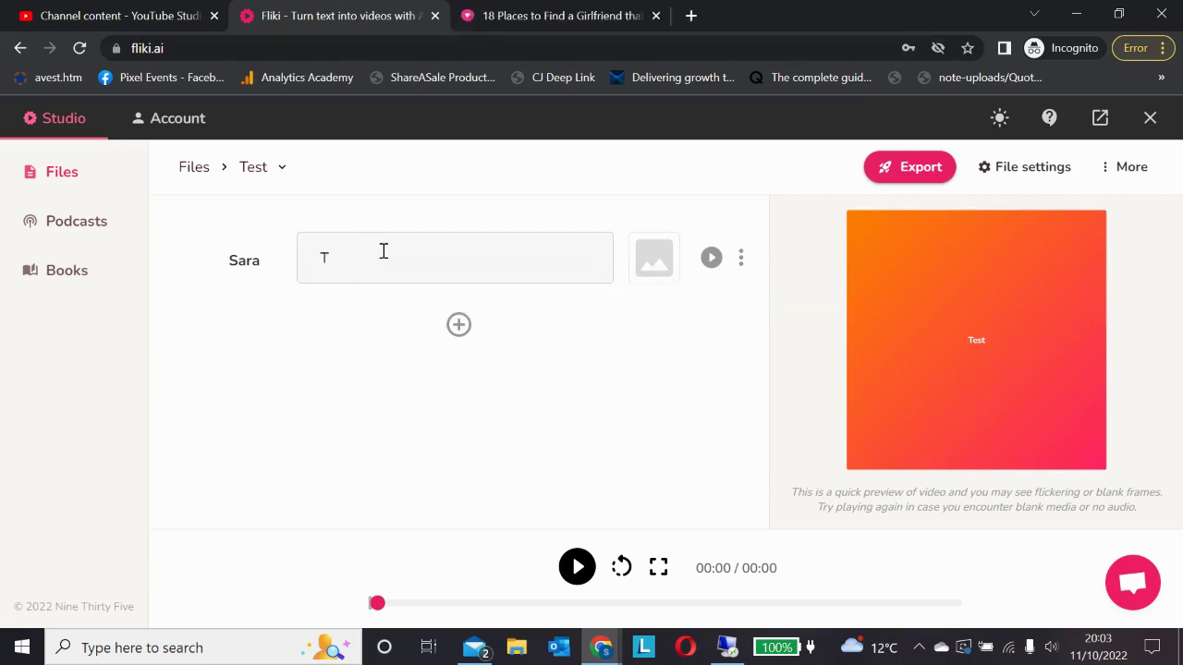
pyautogui.write('How to get a gri')
pyautogui.press('BackSpace')
pyautogui.press('BackSpace')
pyautogui.write('irlfriend')
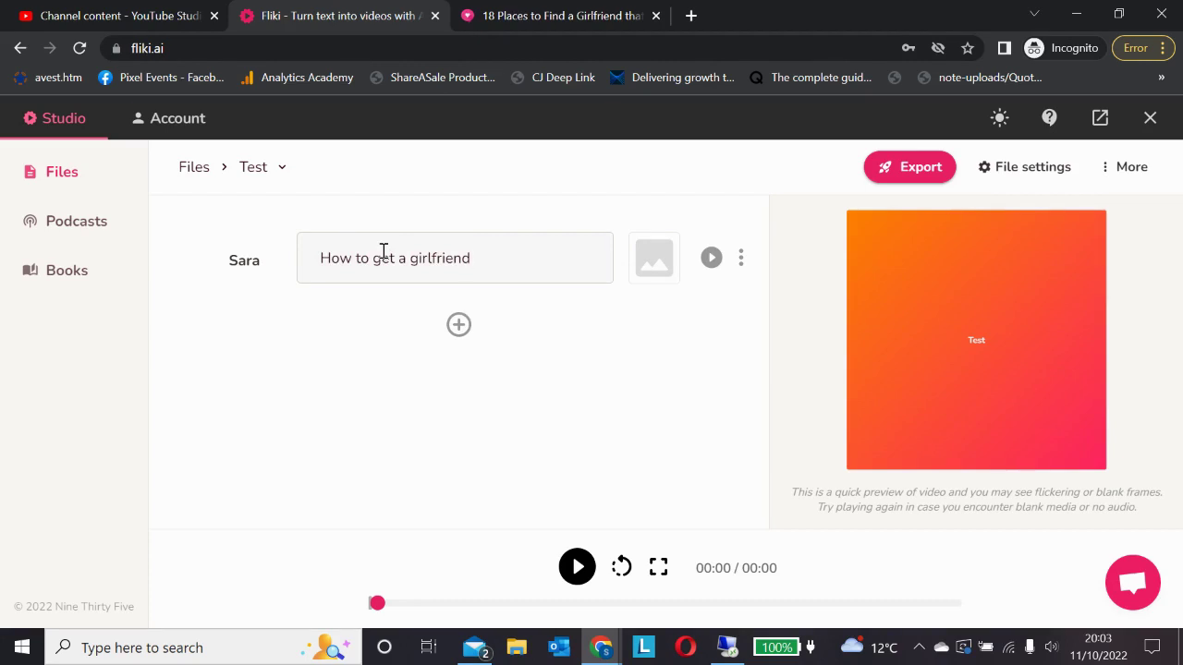
# Add a section below the title and paste in the copied article paragraphs about finding a girlfriend.
pyautogui.click(458, 324)
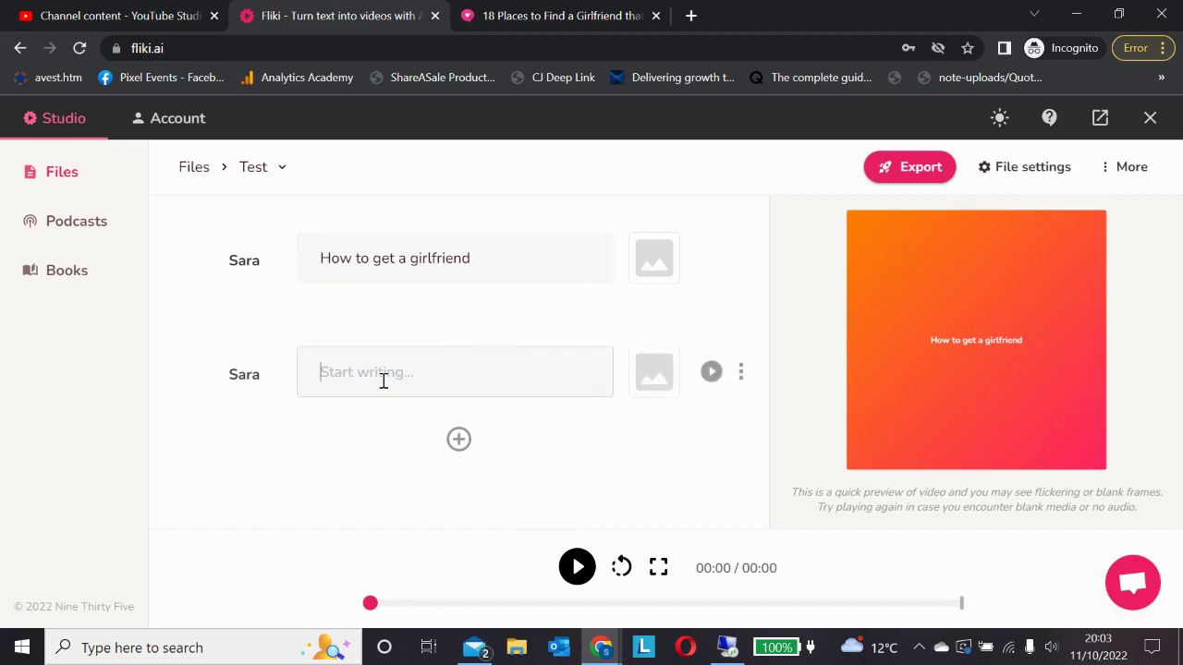
pyautogui.hotkey('ctrl', 'v')
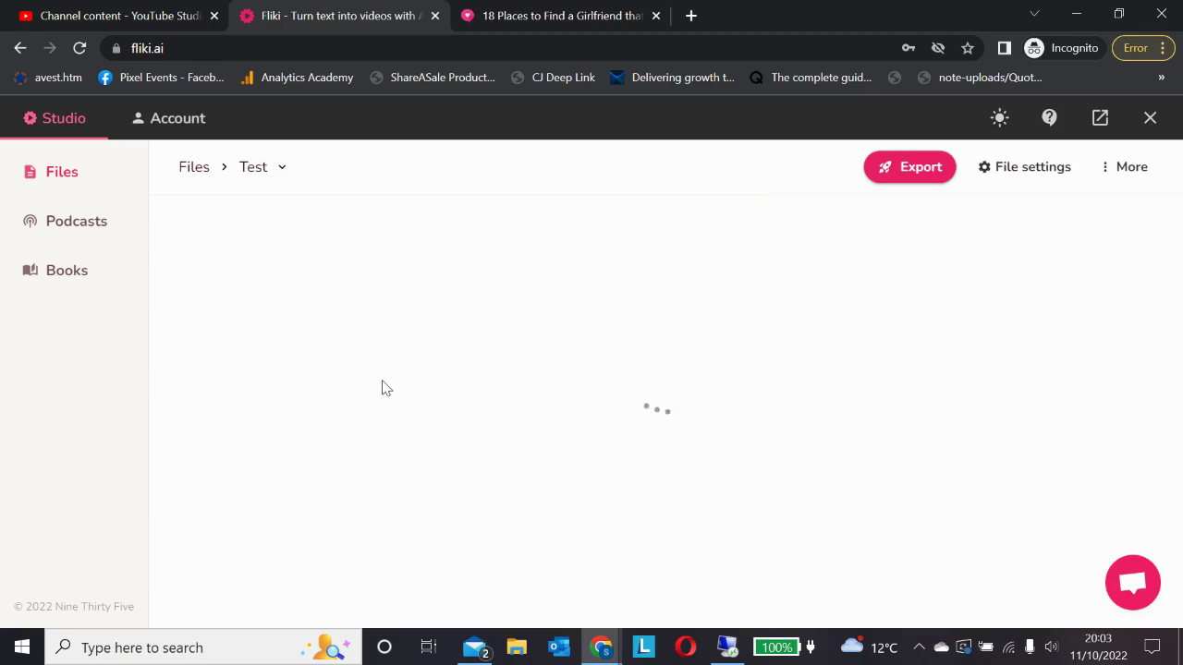
pyautogui.scroll(-2, 384, 380)
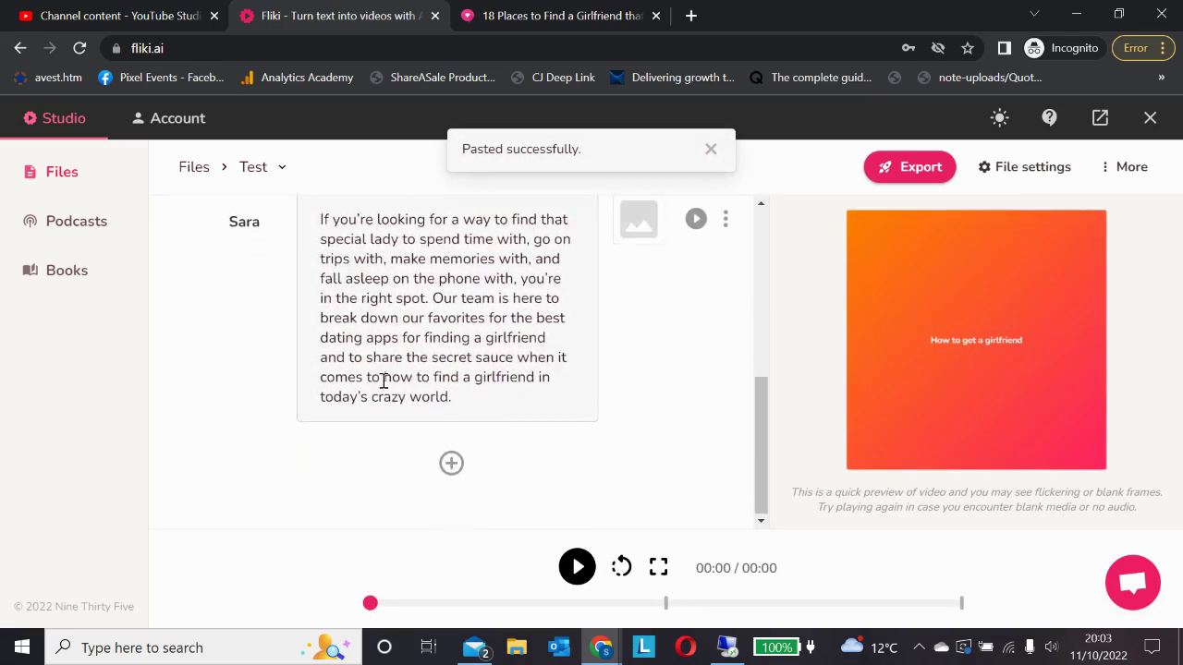
pyautogui.scroll(5, 384, 381)
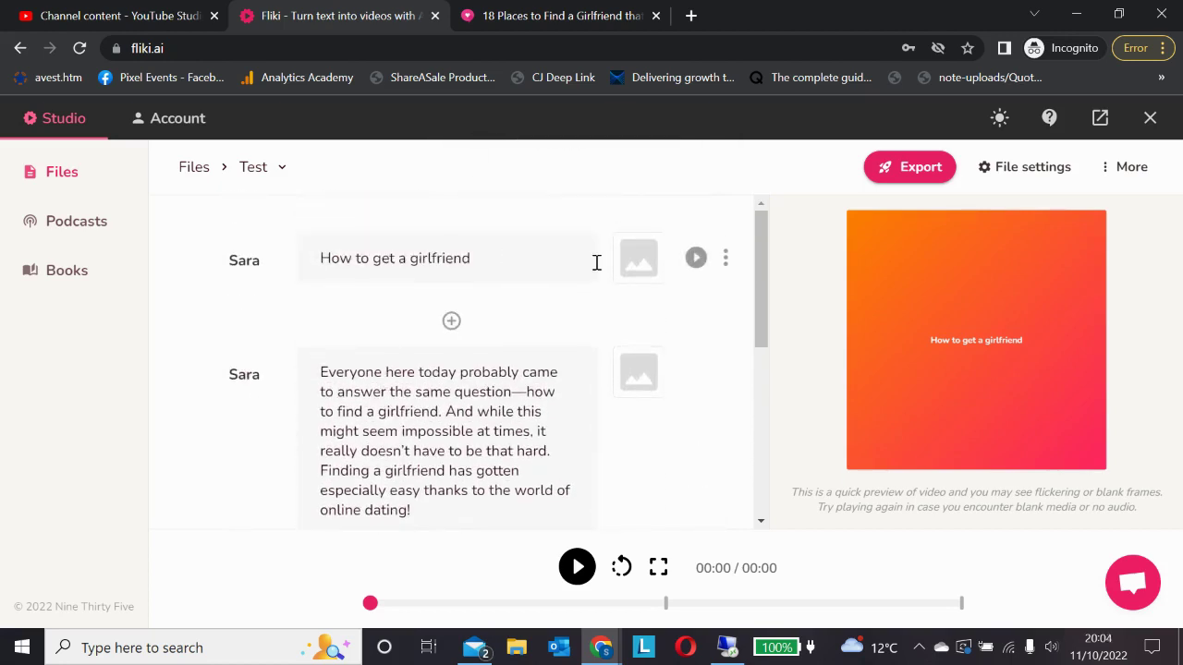
# Search the stock library for "girlfriend" and add the 20-second clip of a couple talking outdoors while seated to the title section.
pyautogui.click(641, 262)
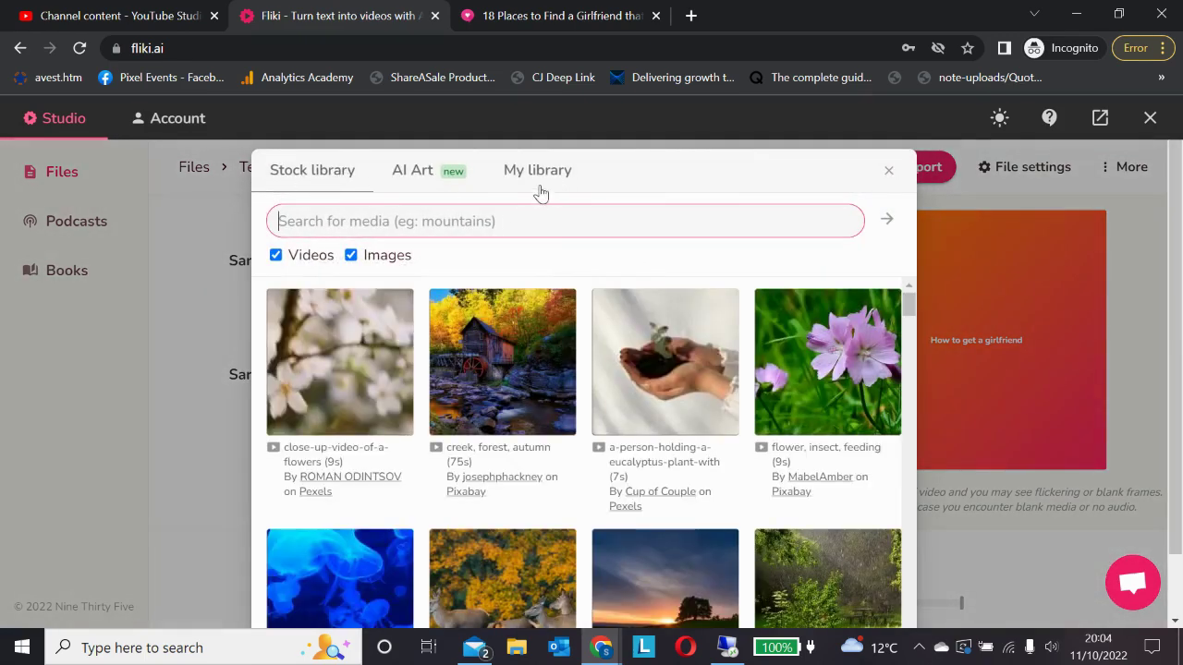
pyautogui.click(414, 177)
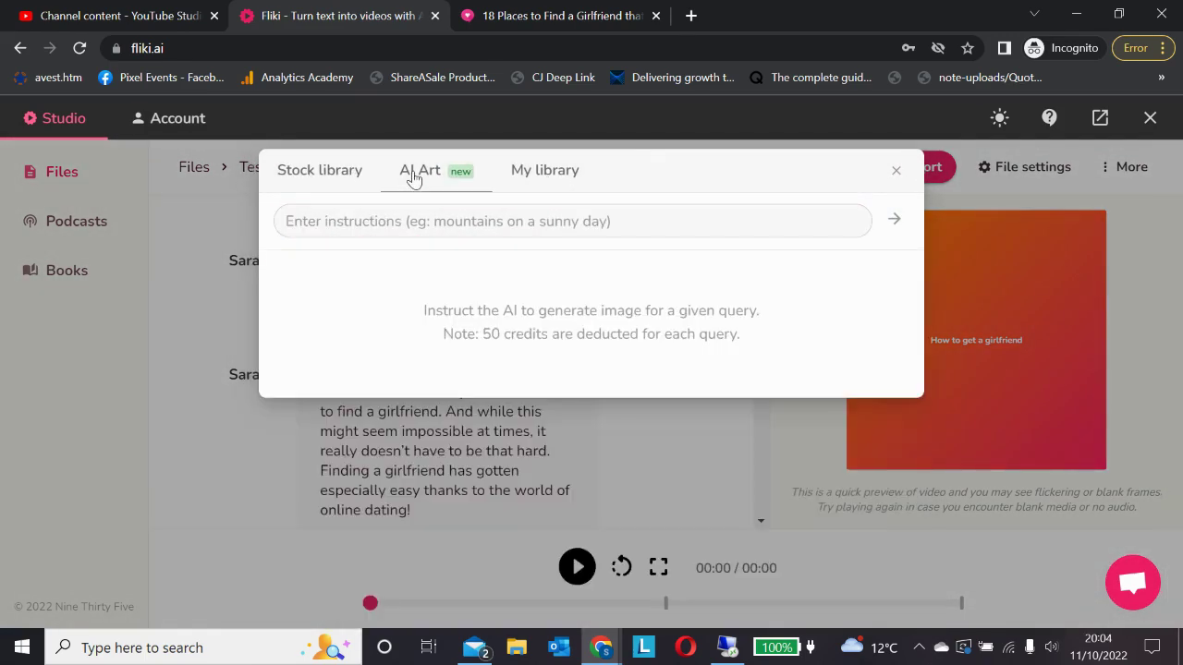
pyautogui.click(328, 175)
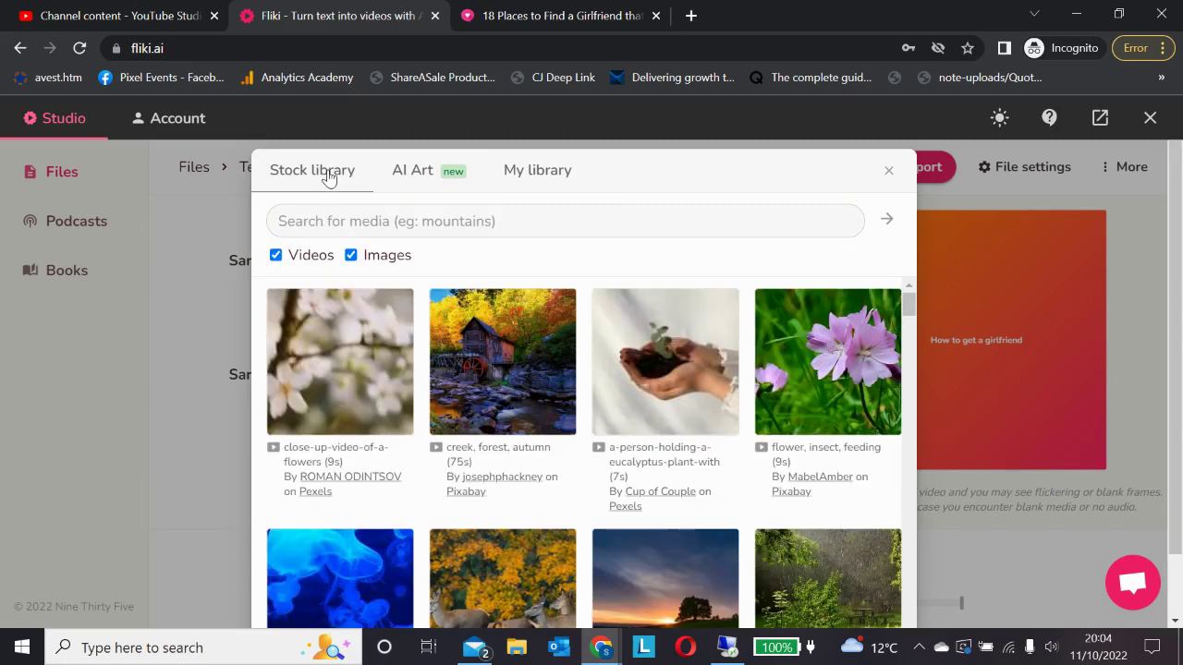
pyautogui.click(456, 227)
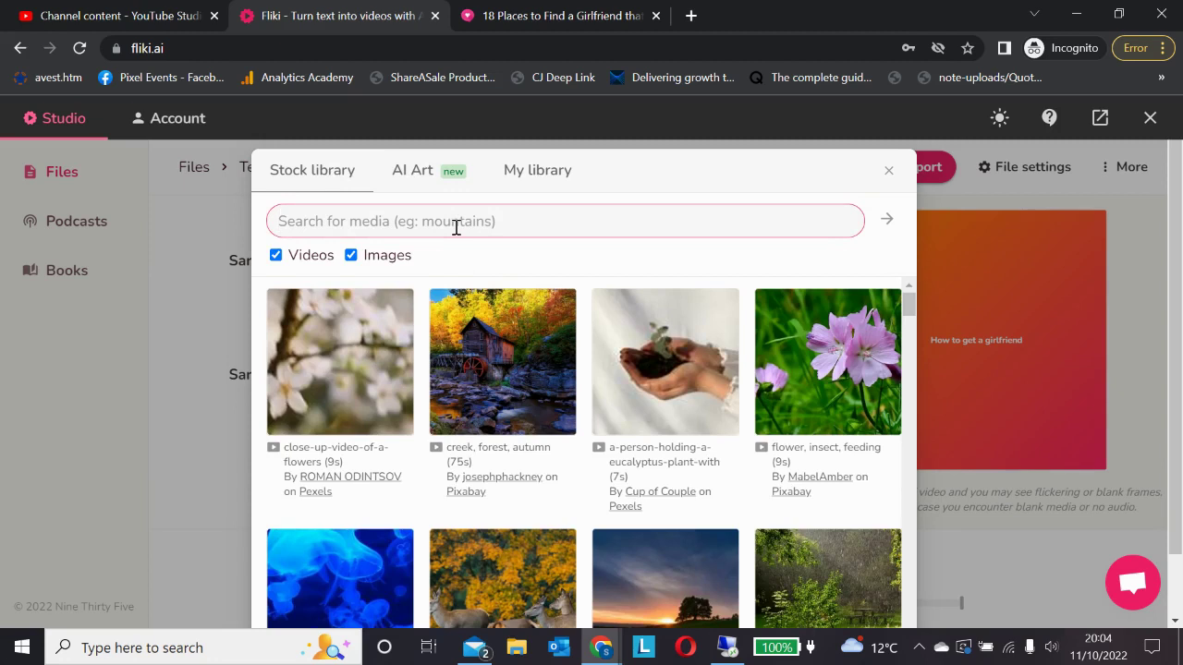
pyautogui.write('girlfriend')
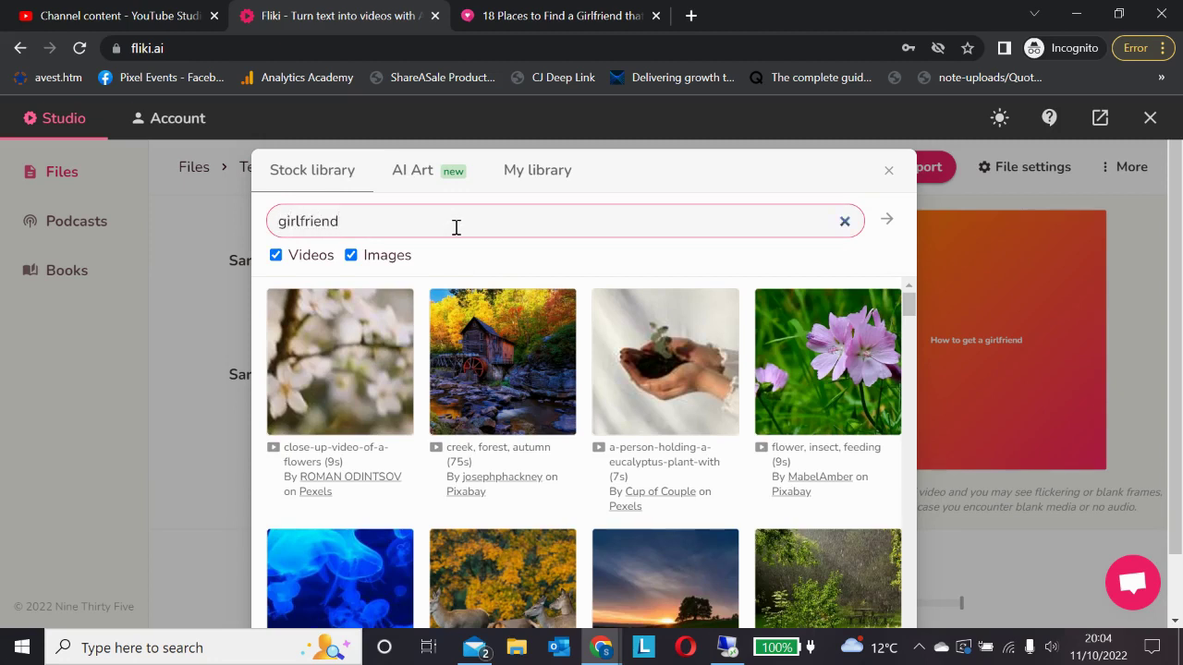
pyautogui.press('Return')
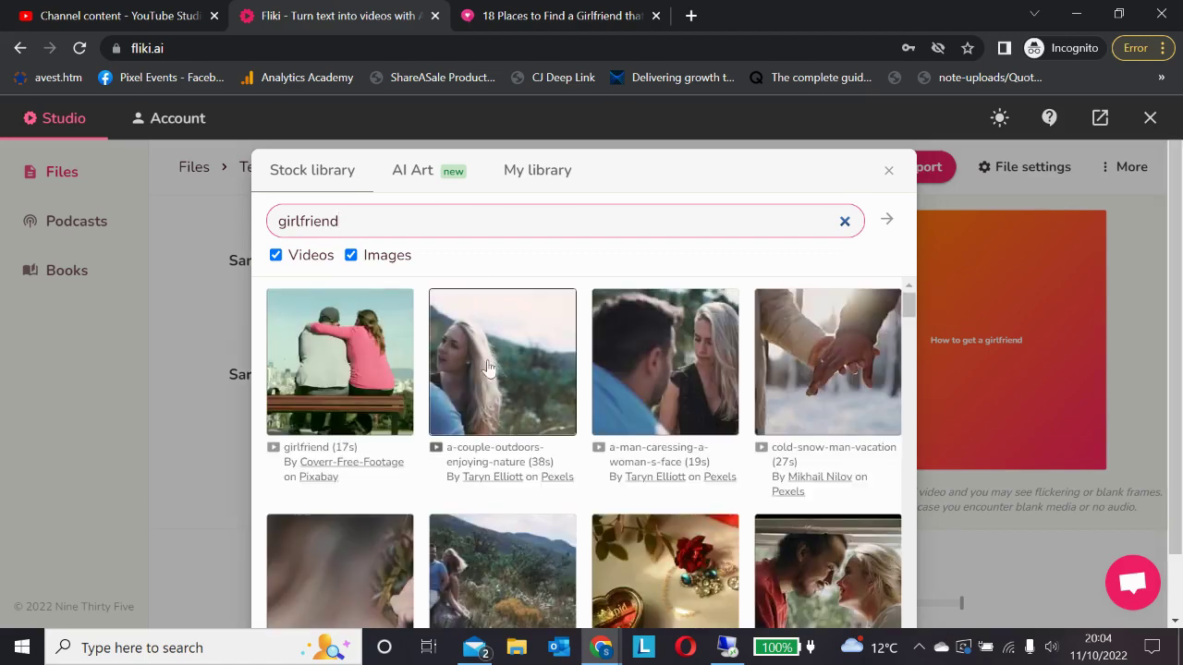
pyautogui.scroll(-1, 490, 376)
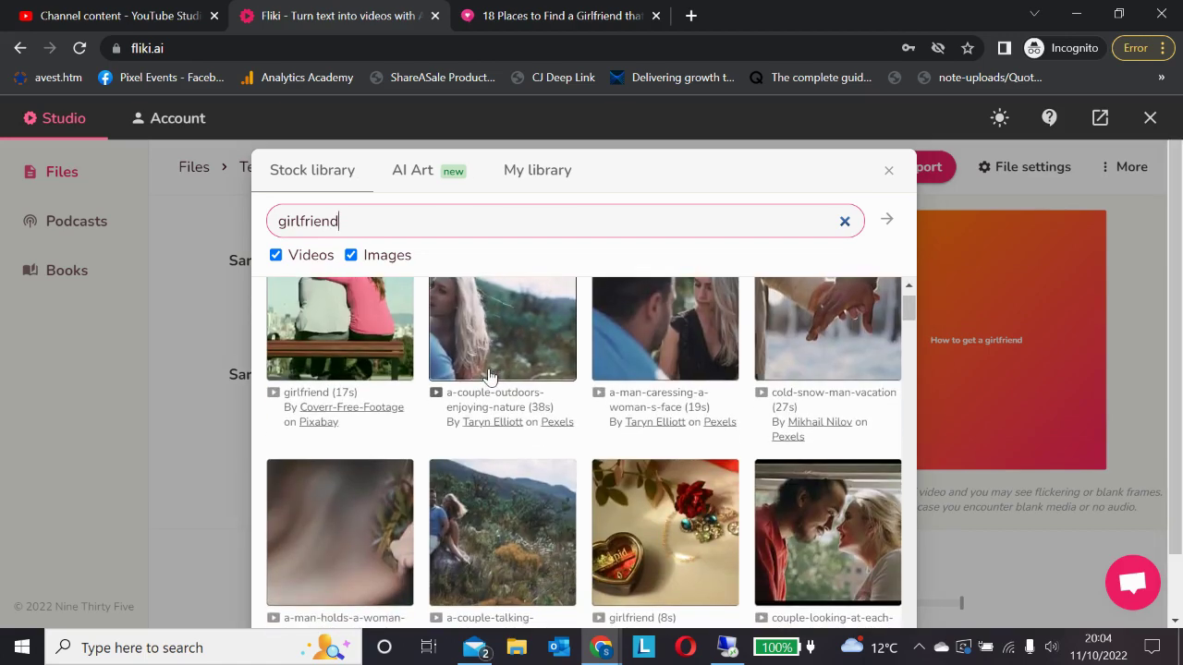
pyautogui.scroll(-2, 490, 376)
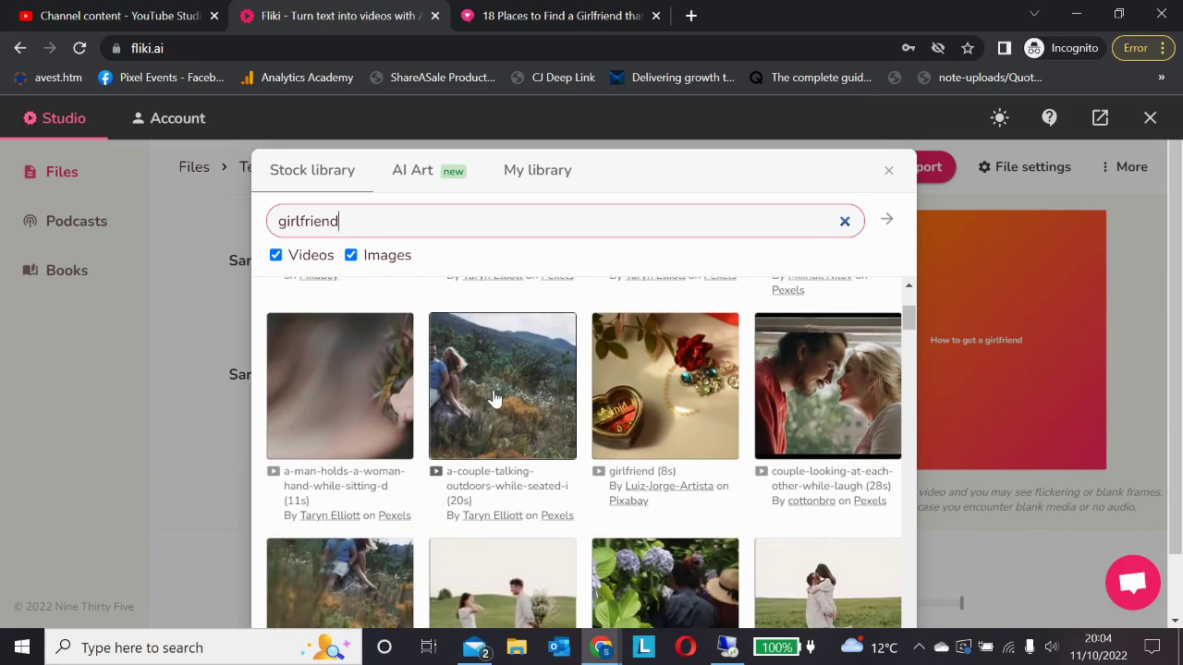
pyautogui.click(495, 392)
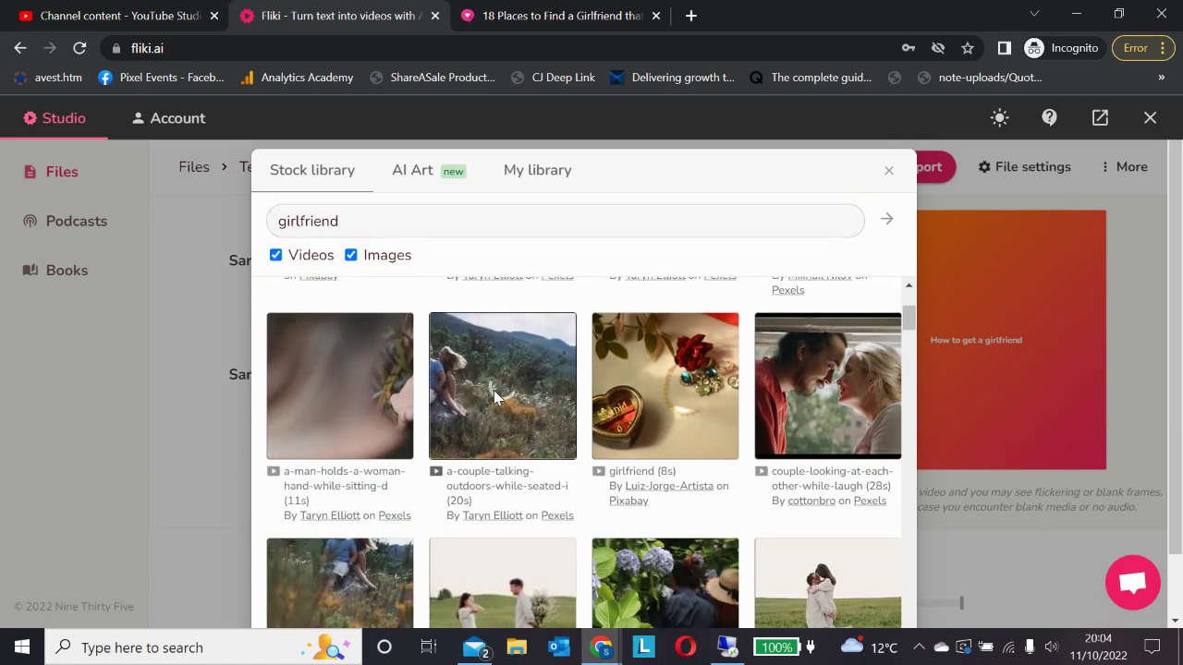
pyautogui.scroll(-1, 494, 397)
pyautogui.click(493, 390)
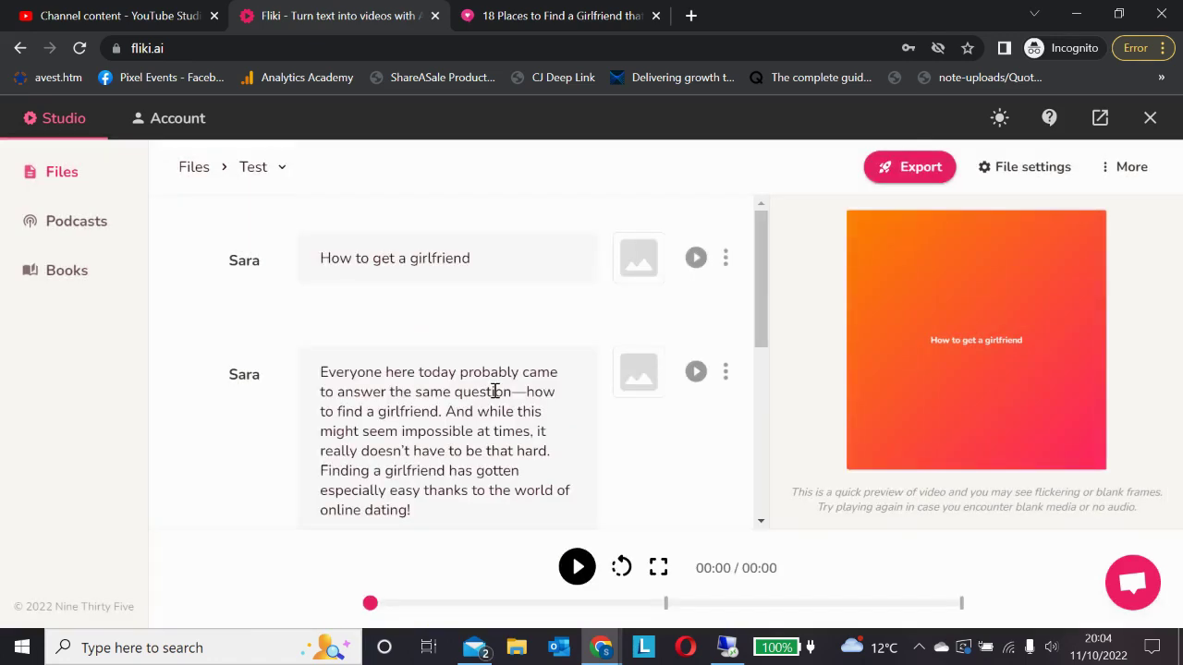
# Add a 19-second stock clip of a woman with windblown hair, found by searching "girlfriend", to the "Everyone here today" section.
pyautogui.click(637, 374)
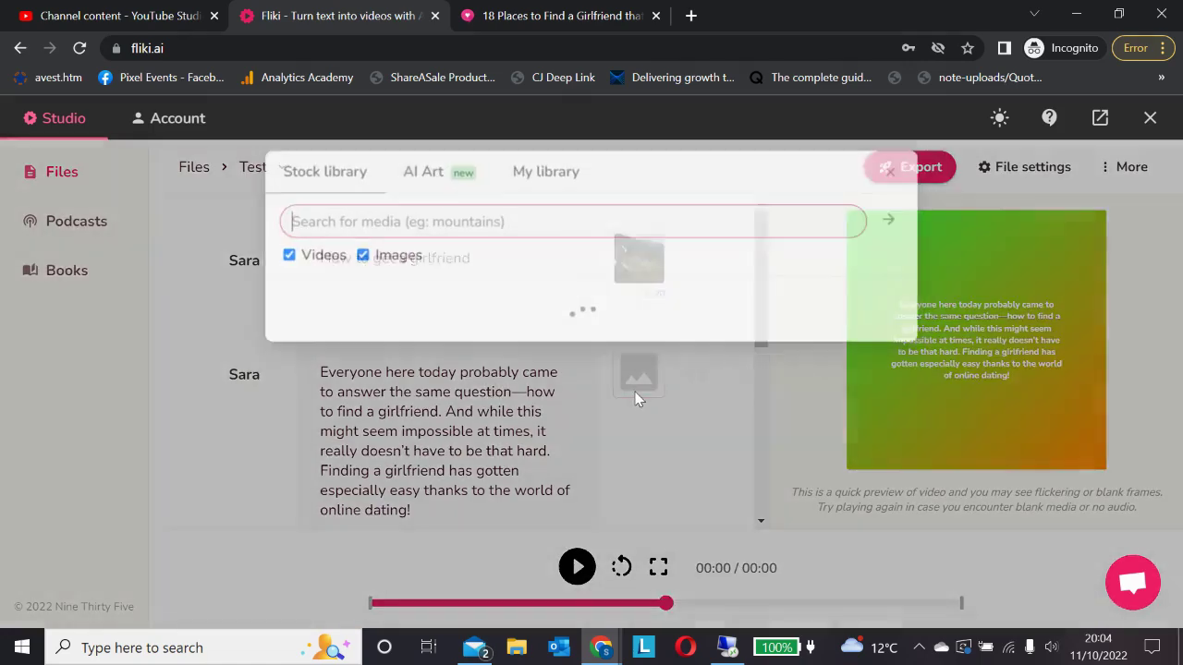
pyautogui.write('girlfriend')
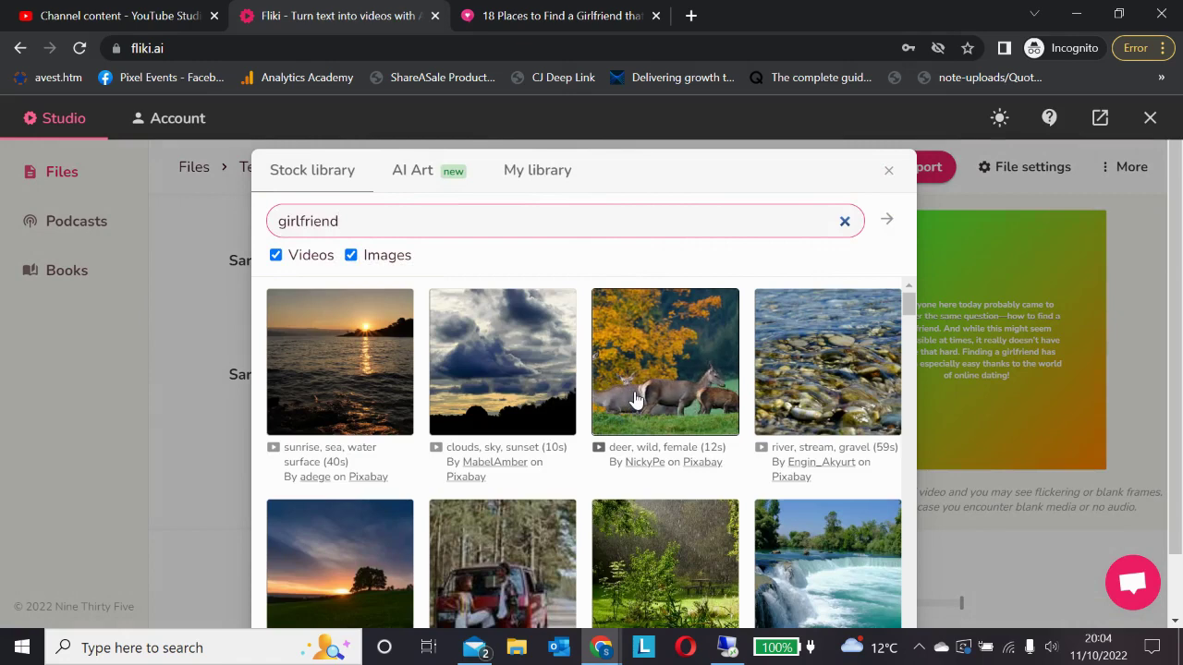
pyautogui.press('Return')
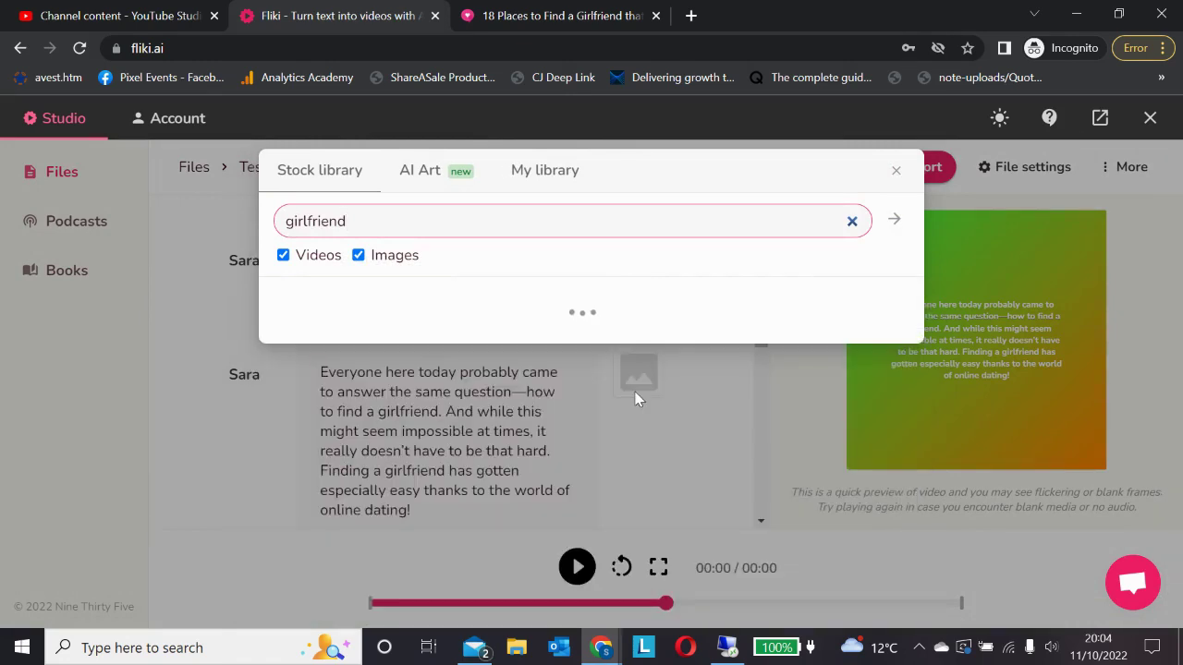
pyautogui.scroll(-2, 635, 400)
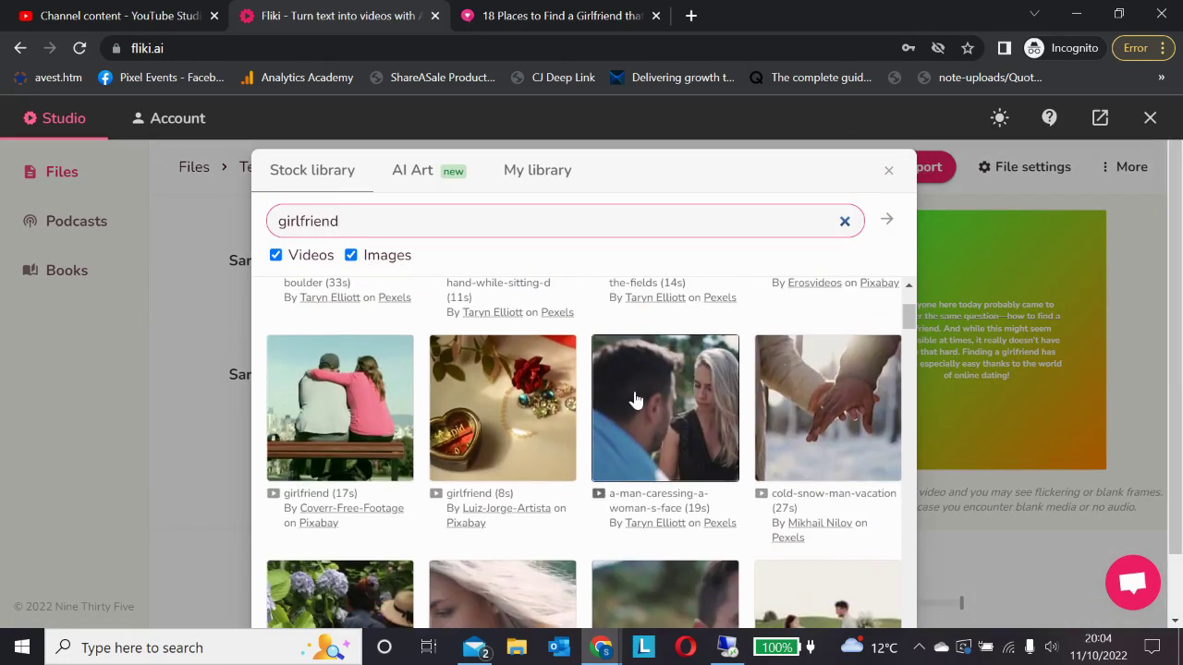
pyautogui.scroll(-2, 636, 399)
pyautogui.scroll(-1, 520, 415)
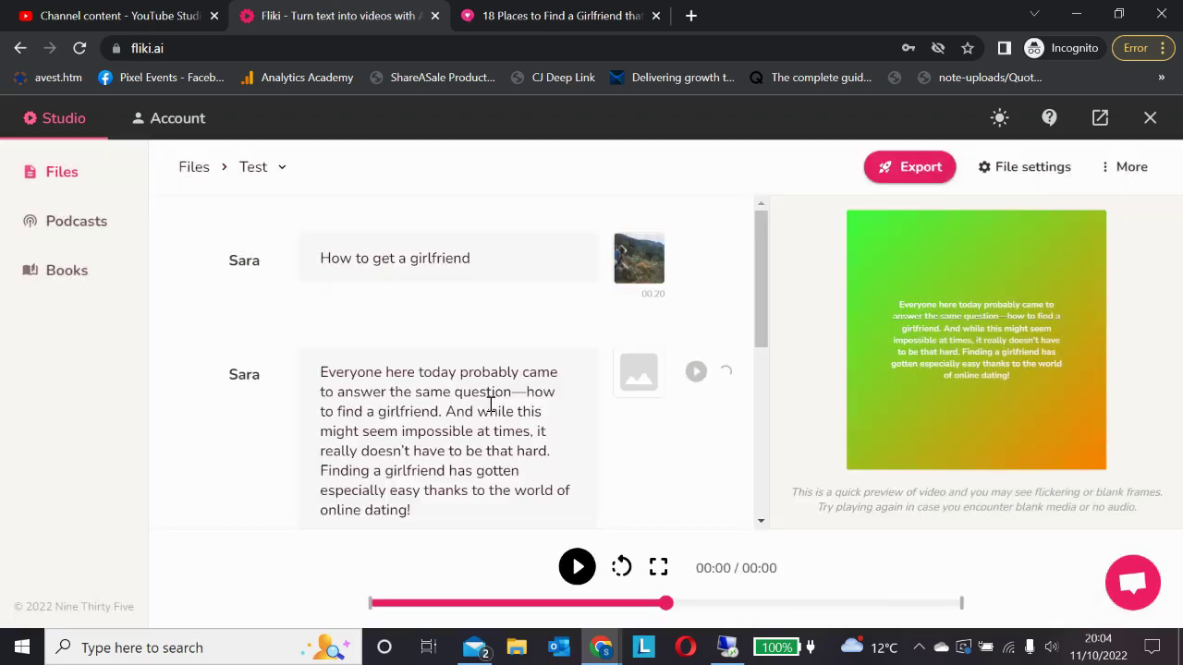
pyautogui.click(489, 403)
# Search stock media for "couple" and add the 36-second clip of an affectionate man and woman to the "If you're looking for a way" section.
pyautogui.scroll(-4, 489, 403)
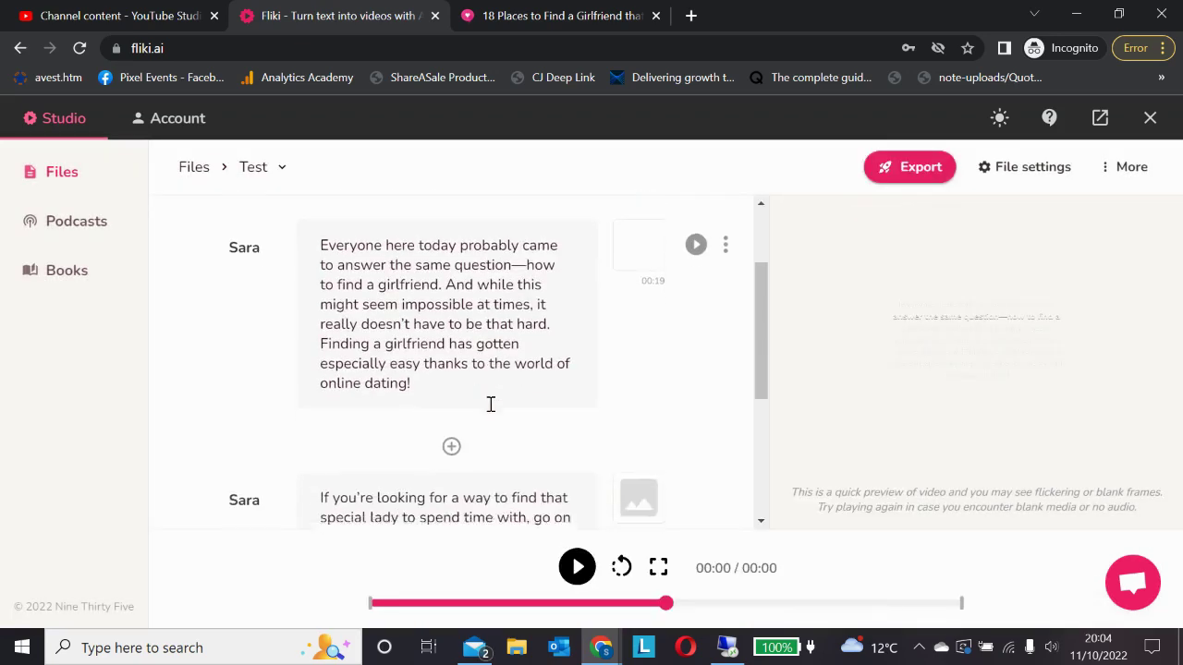
pyautogui.scroll(-1, 491, 404)
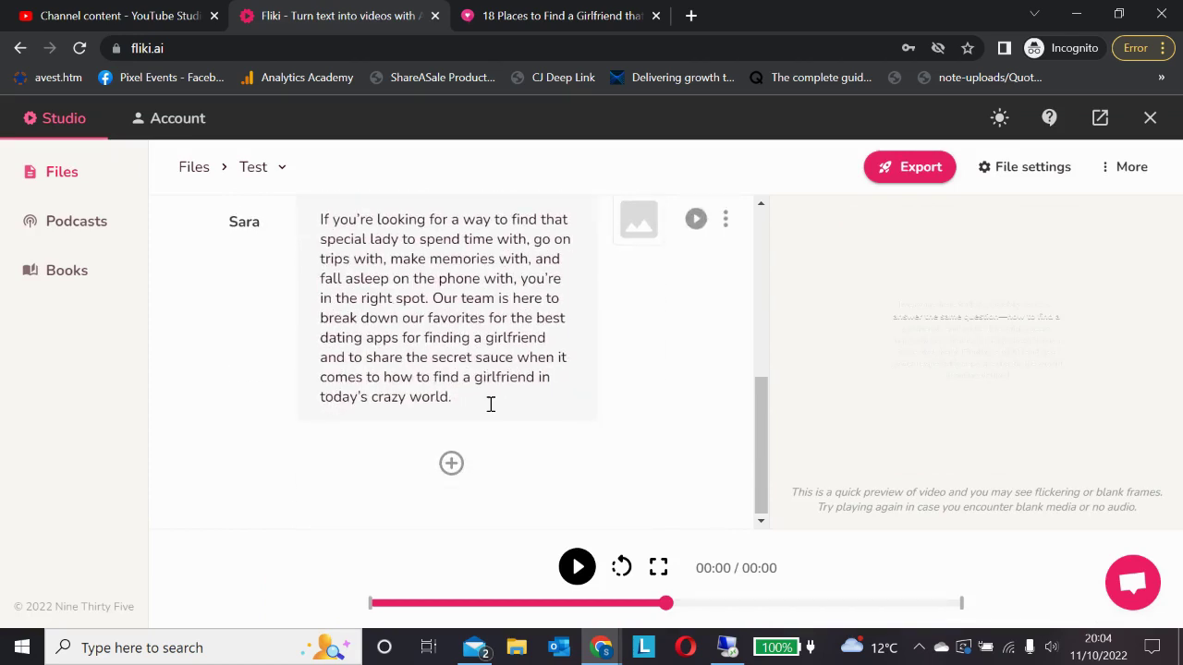
pyautogui.scroll(5, 491, 403)
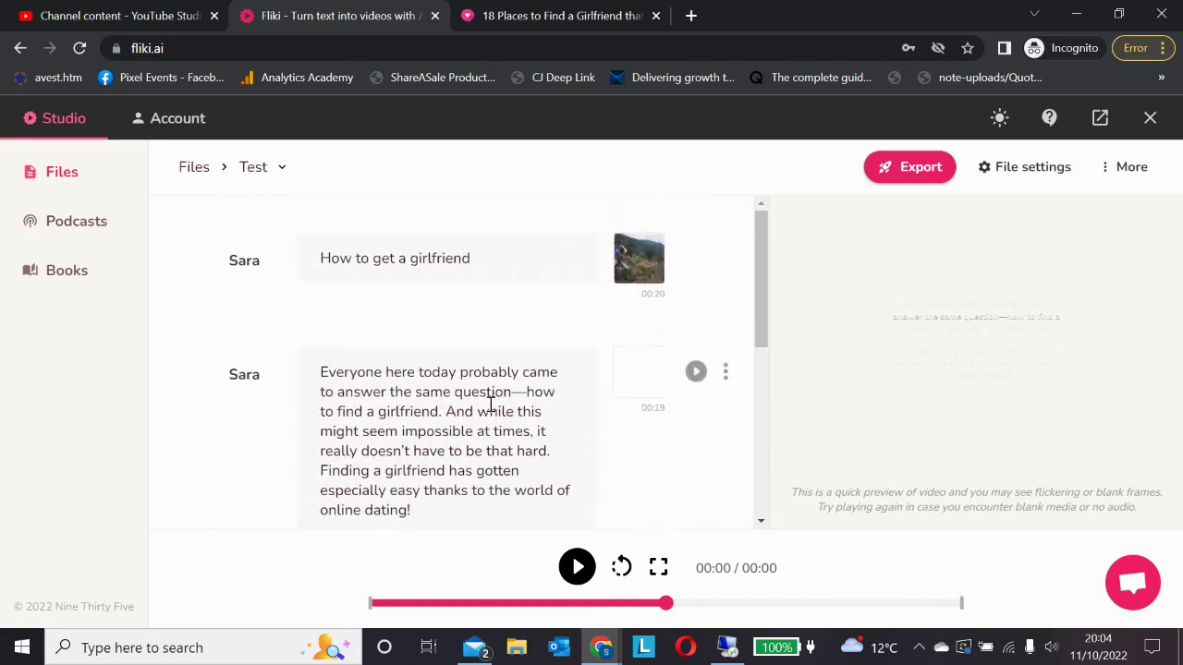
pyautogui.scroll(-3, 632, 411)
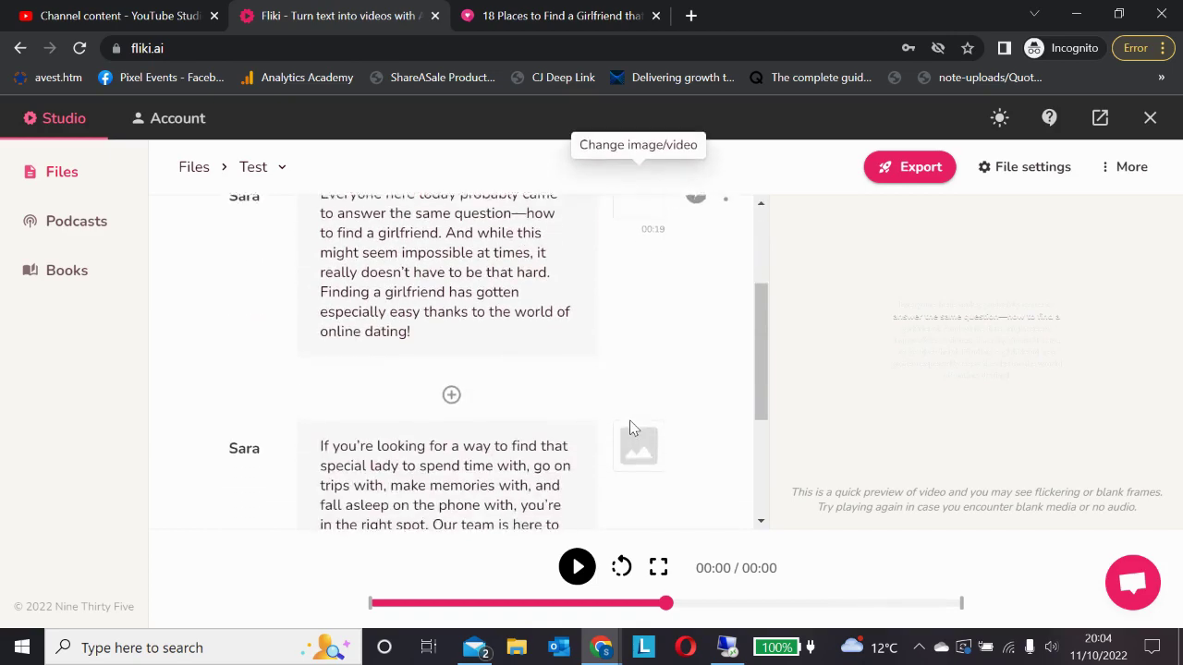
pyautogui.click(636, 368)
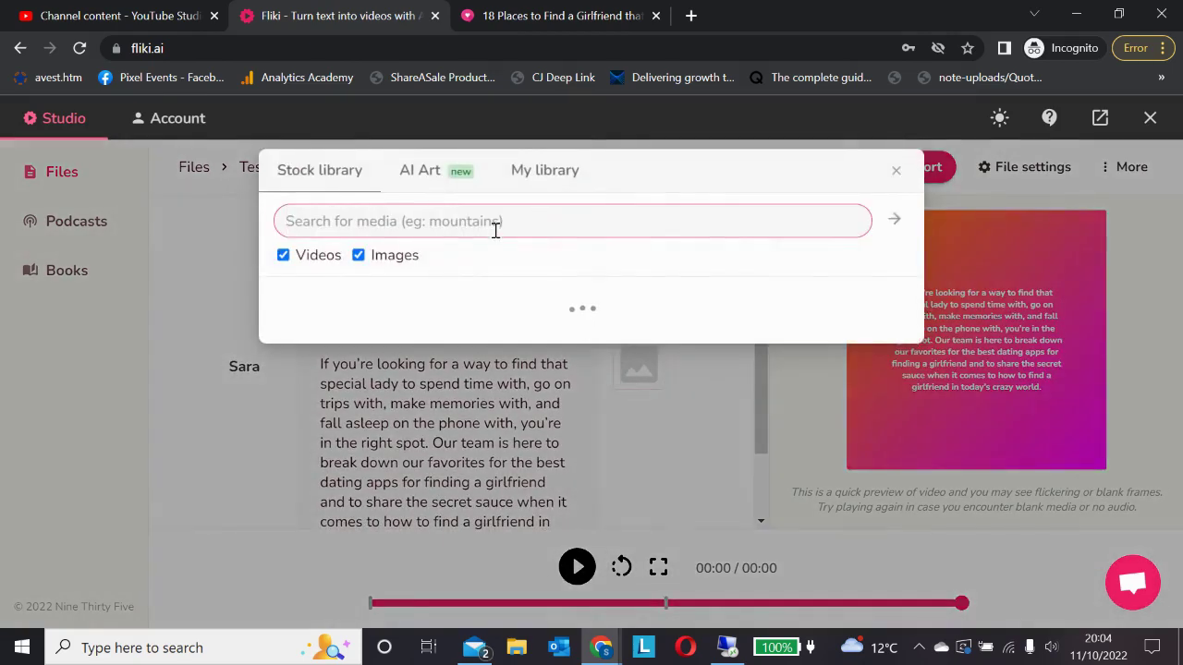
pyautogui.write('couple')
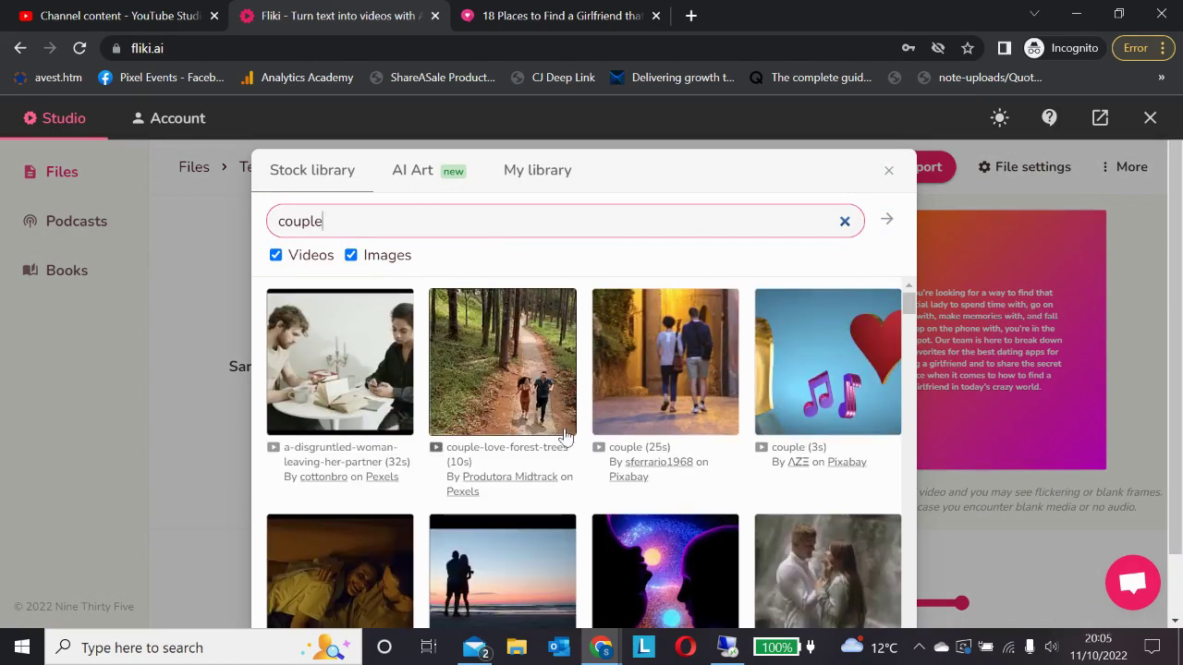
pyautogui.scroll(-3, 564, 425)
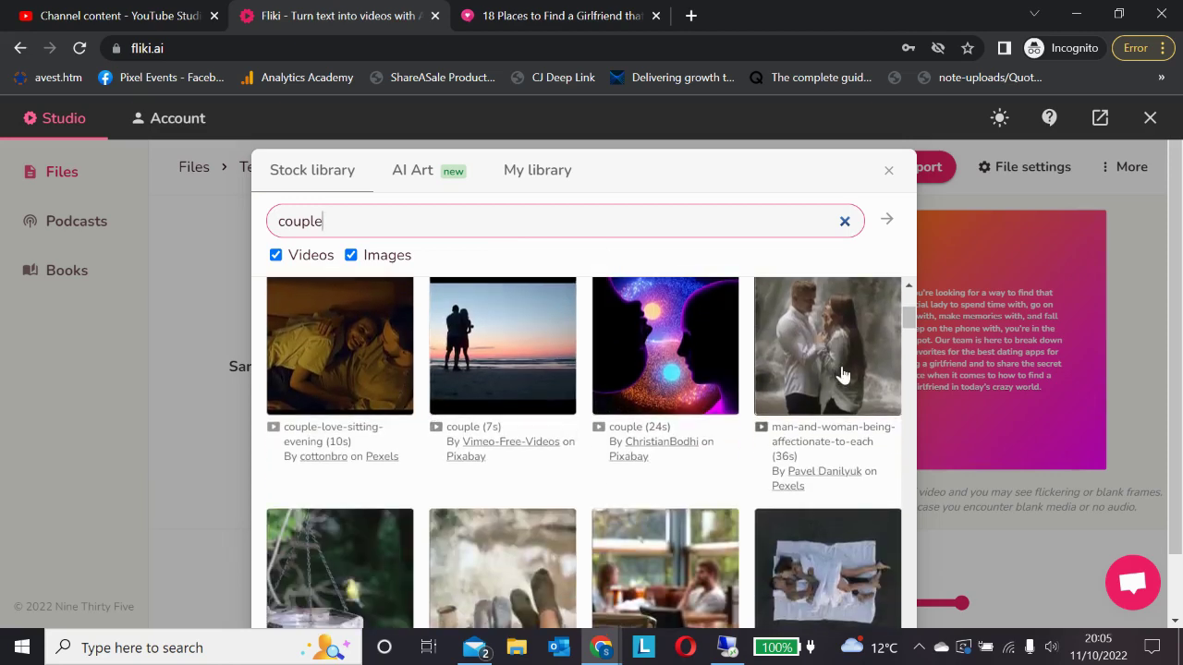
pyautogui.click(819, 339)
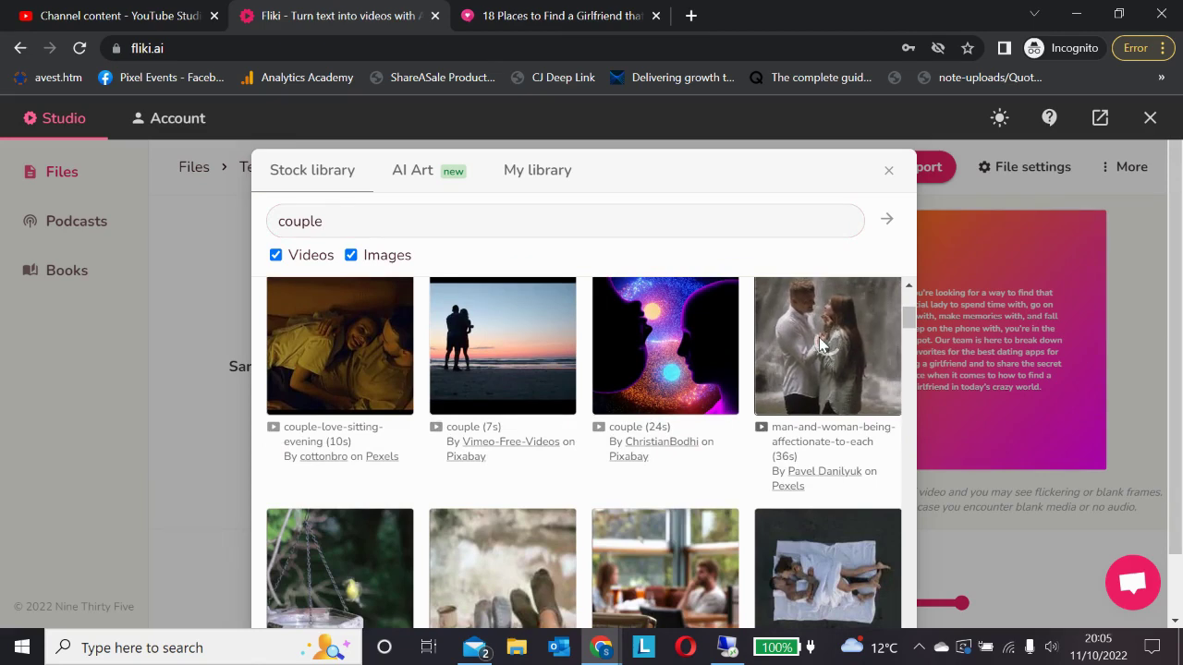
pyautogui.scroll(5, 510, 389)
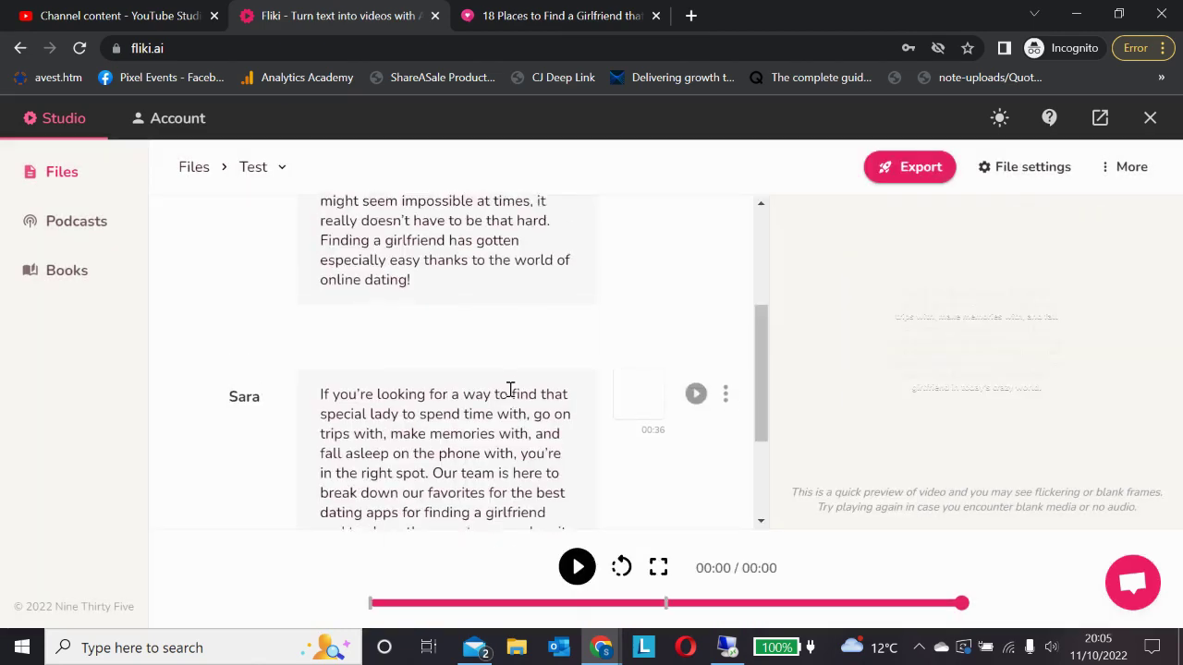
pyautogui.scroll(1, 510, 389)
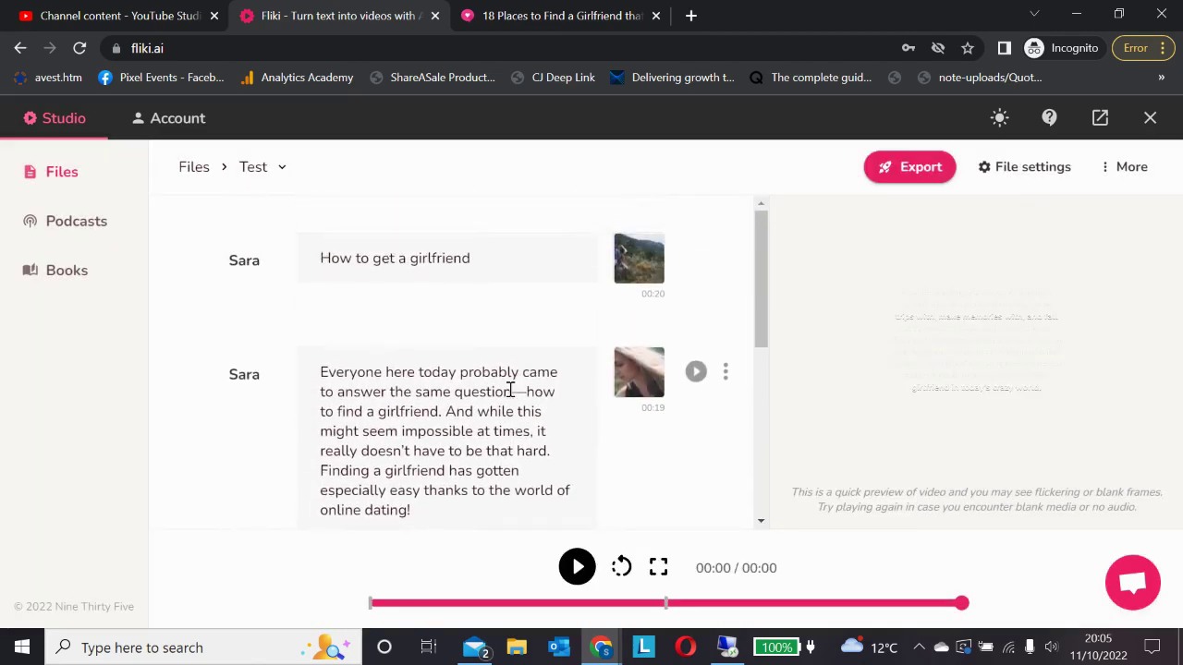
# Open the voice selection for the title section and listen to samples of the Clara, Davis, Jason and Sara voices.
pyautogui.click(242, 267)
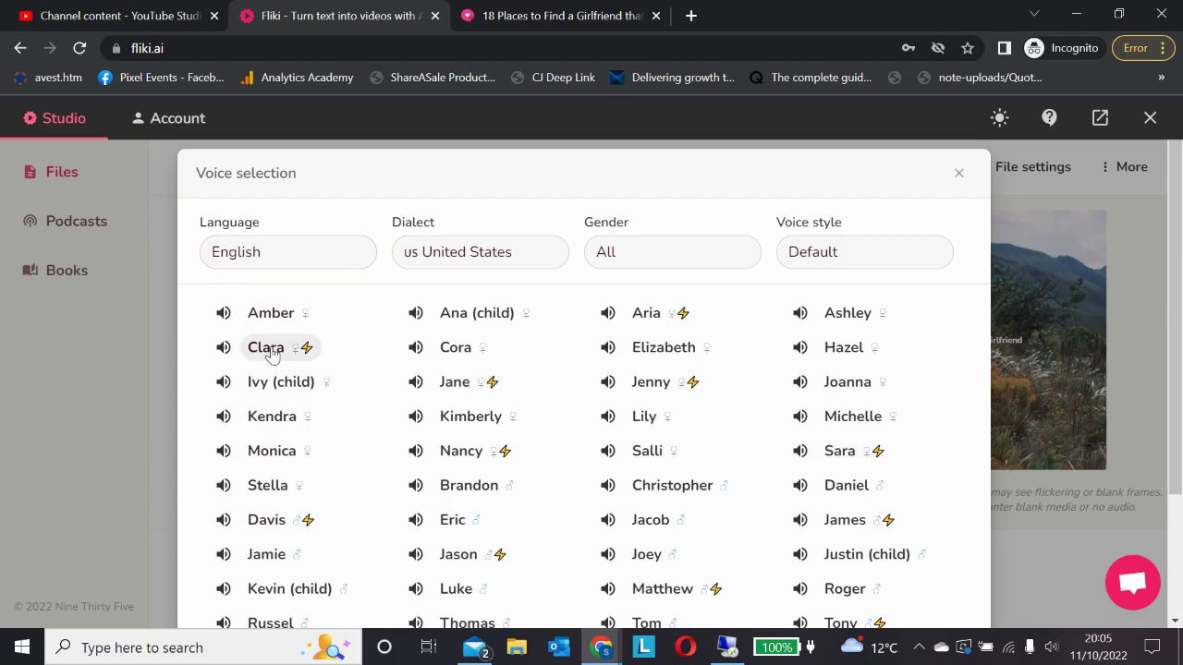
pyautogui.click(224, 348)
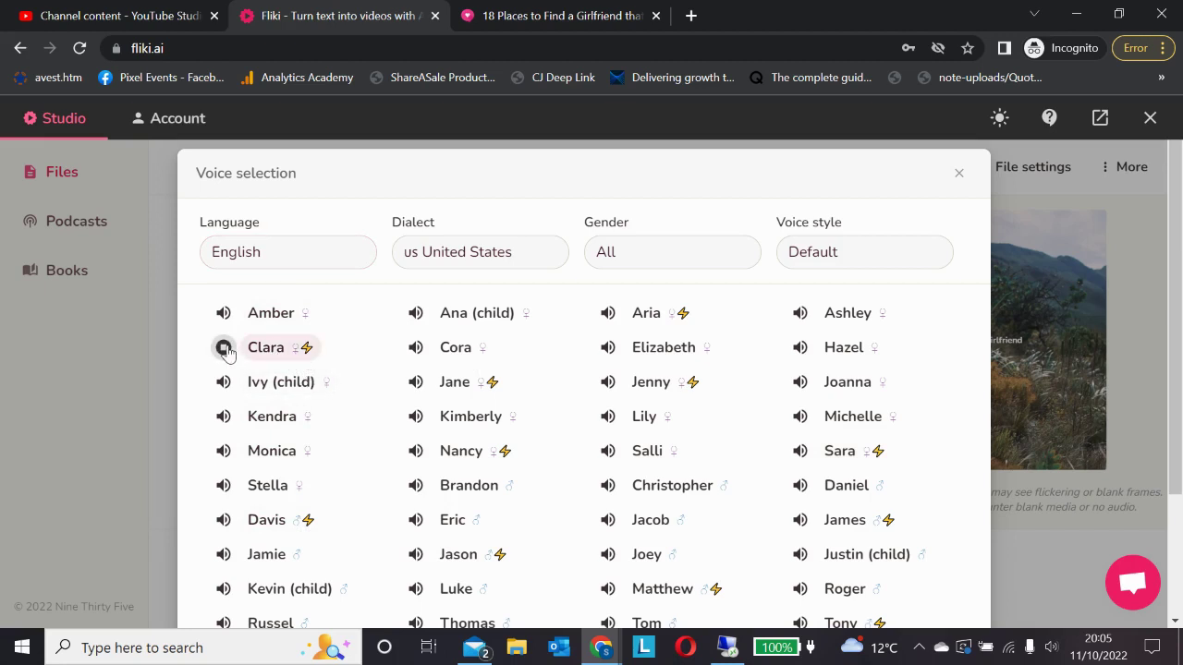
pyautogui.press('XF86AudioRaiseVolume')
pyautogui.press('XF86AudioRaiseVolume')
pyautogui.press('XF86AudioRaiseVolume')
pyautogui.press('XF86AudioRaiseVolume')
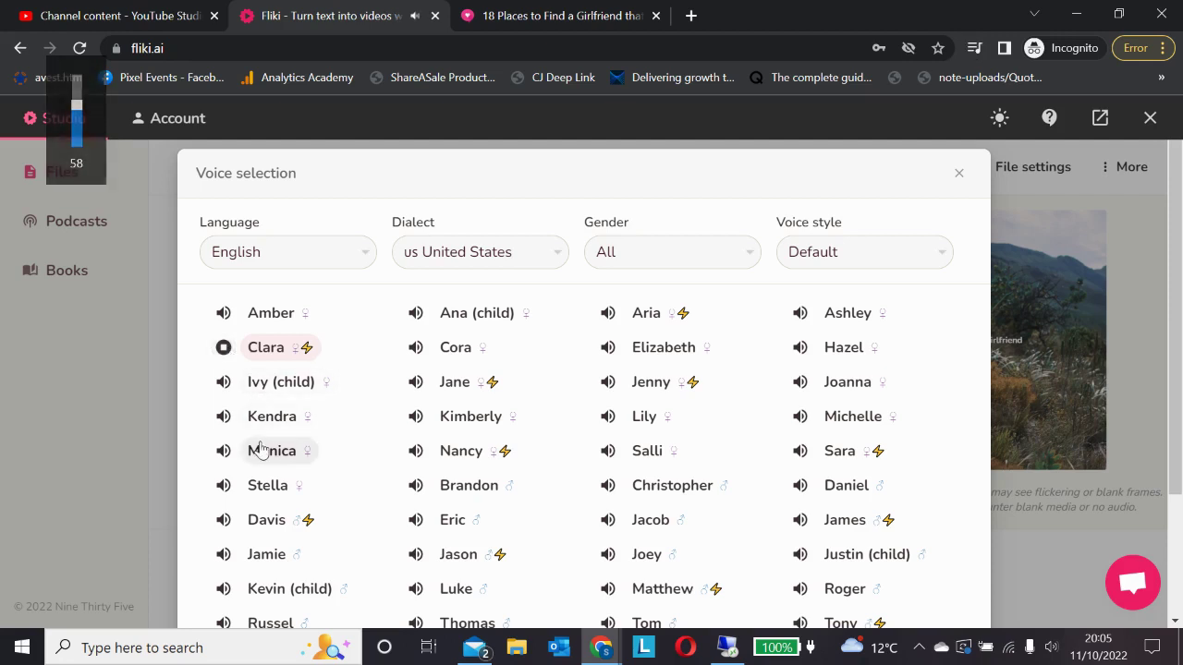
pyautogui.click(223, 522)
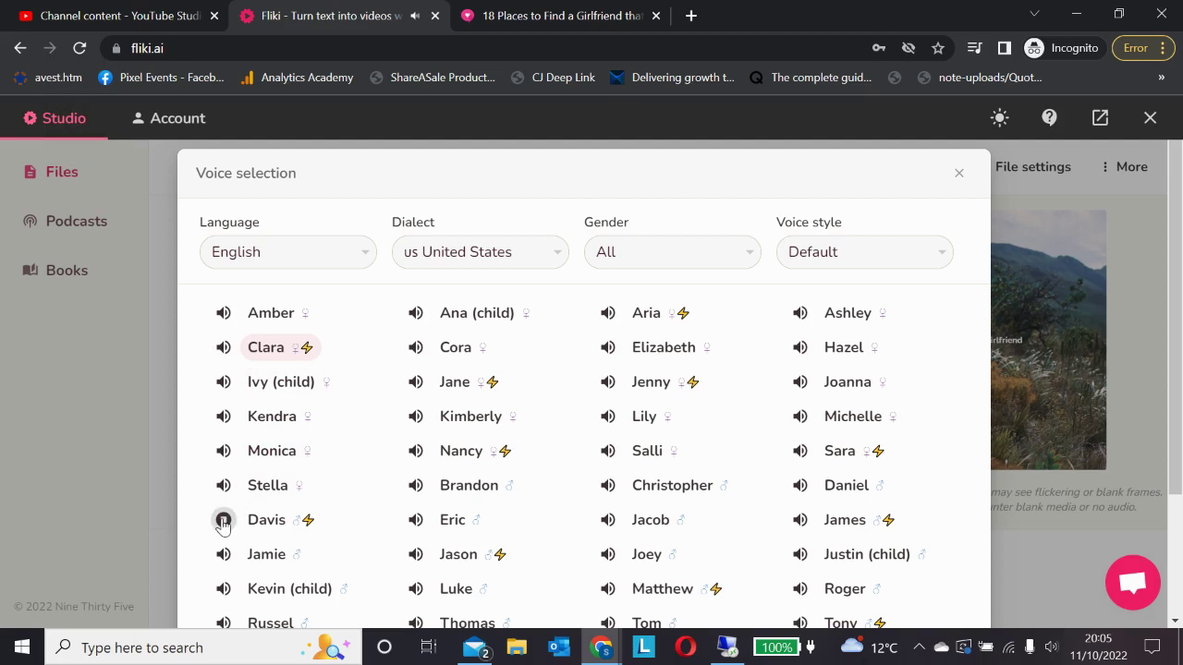
pyautogui.click(416, 560)
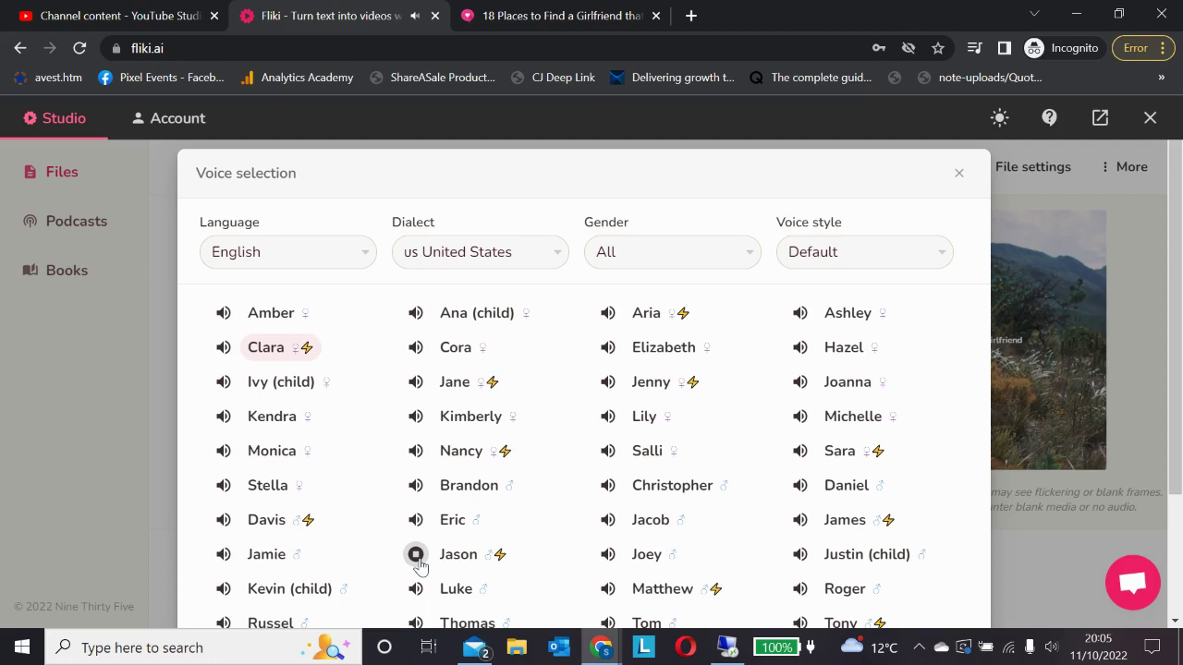
pyautogui.click(800, 455)
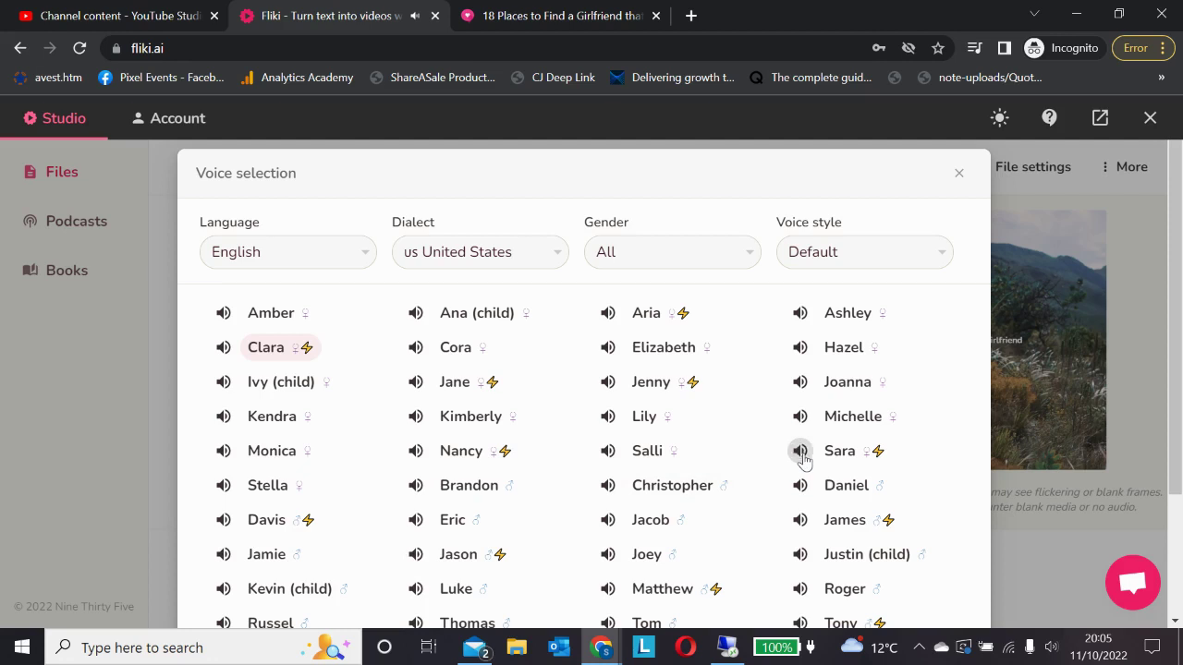
# Try the Newscast style for the Clara voice and the Whispering style for Sara, and close the voice selection.
pyautogui.click(883, 268)
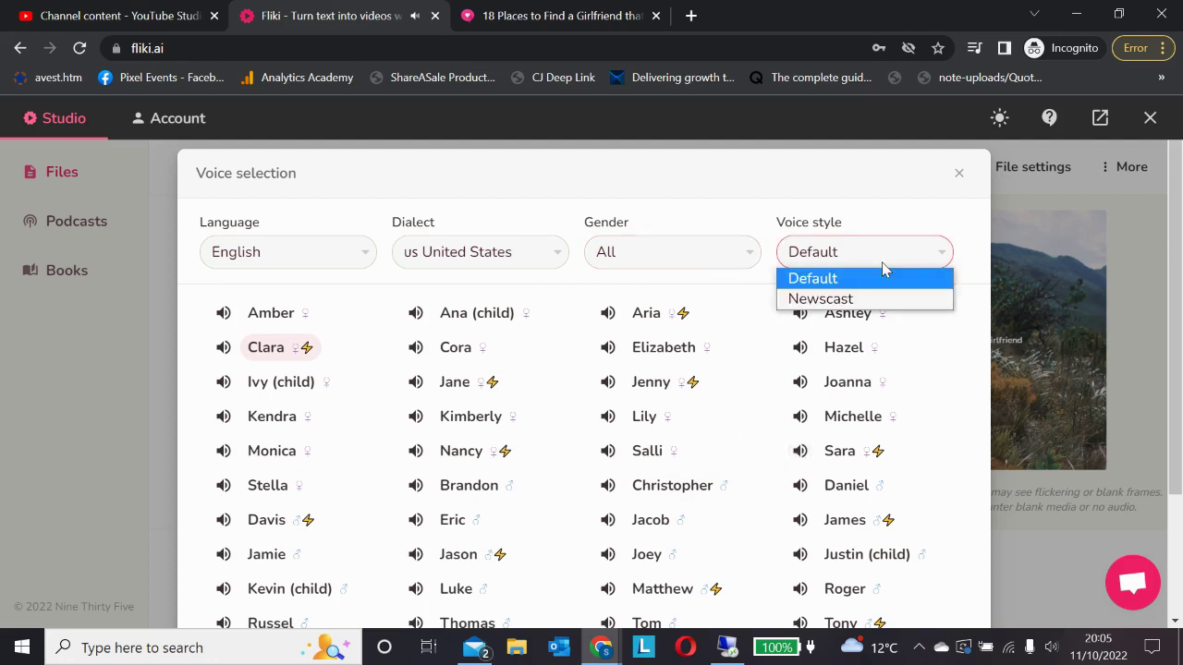
pyautogui.click(842, 300)
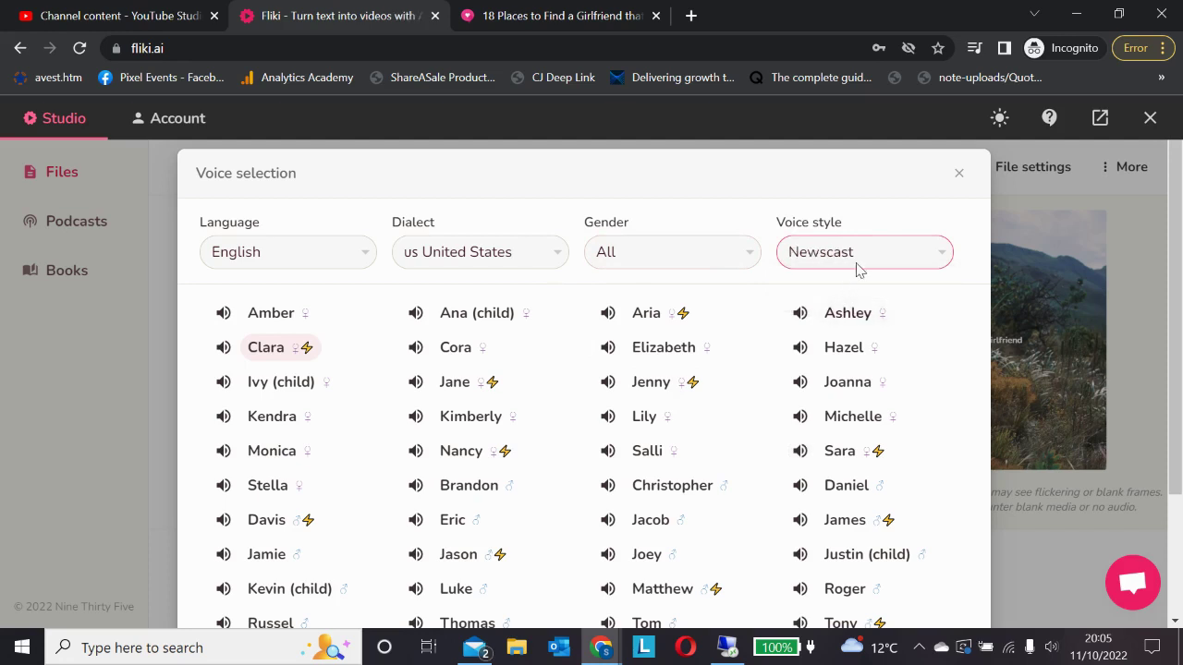
pyautogui.click(859, 257)
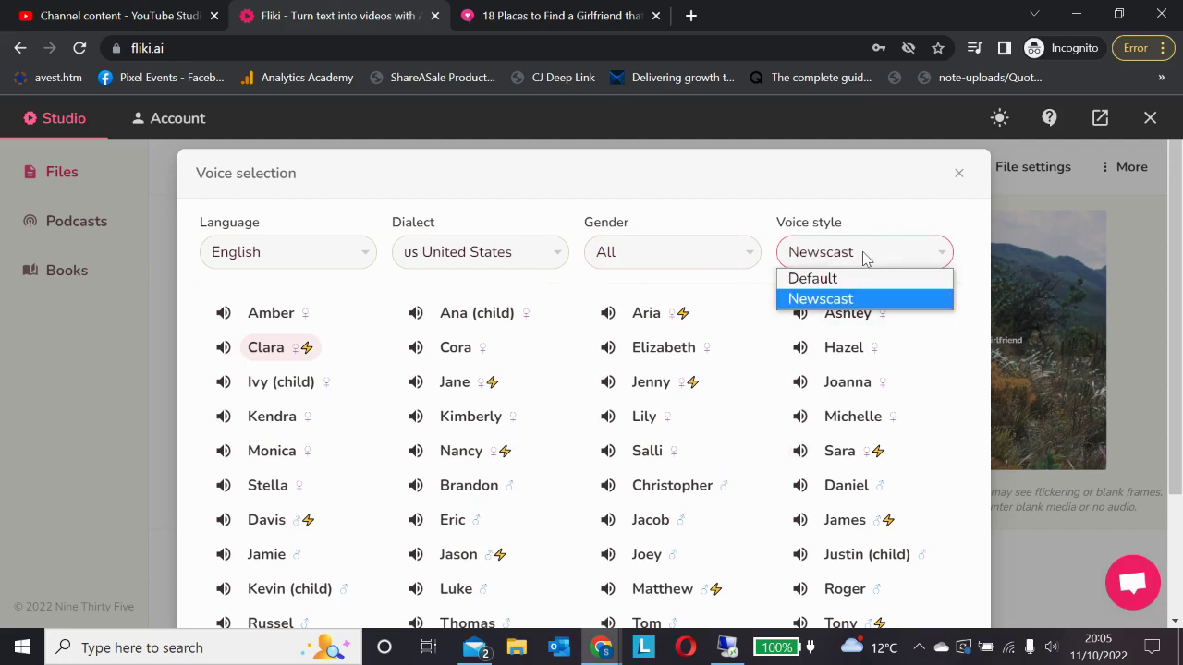
pyautogui.click(837, 458)
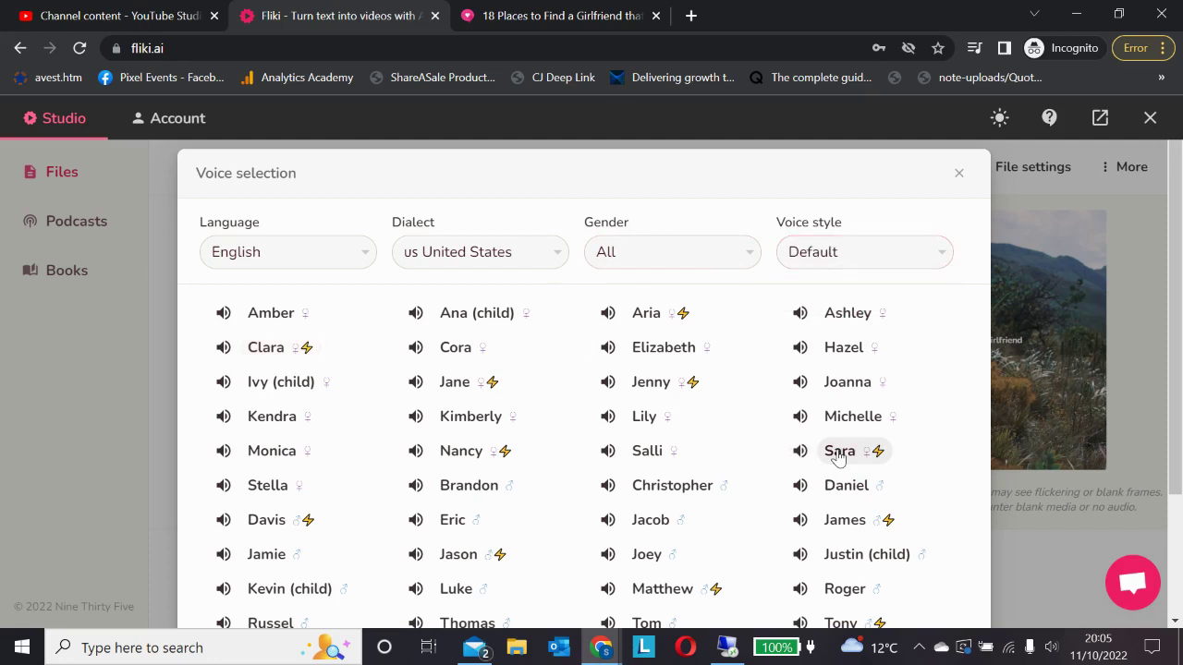
pyautogui.click(921, 254)
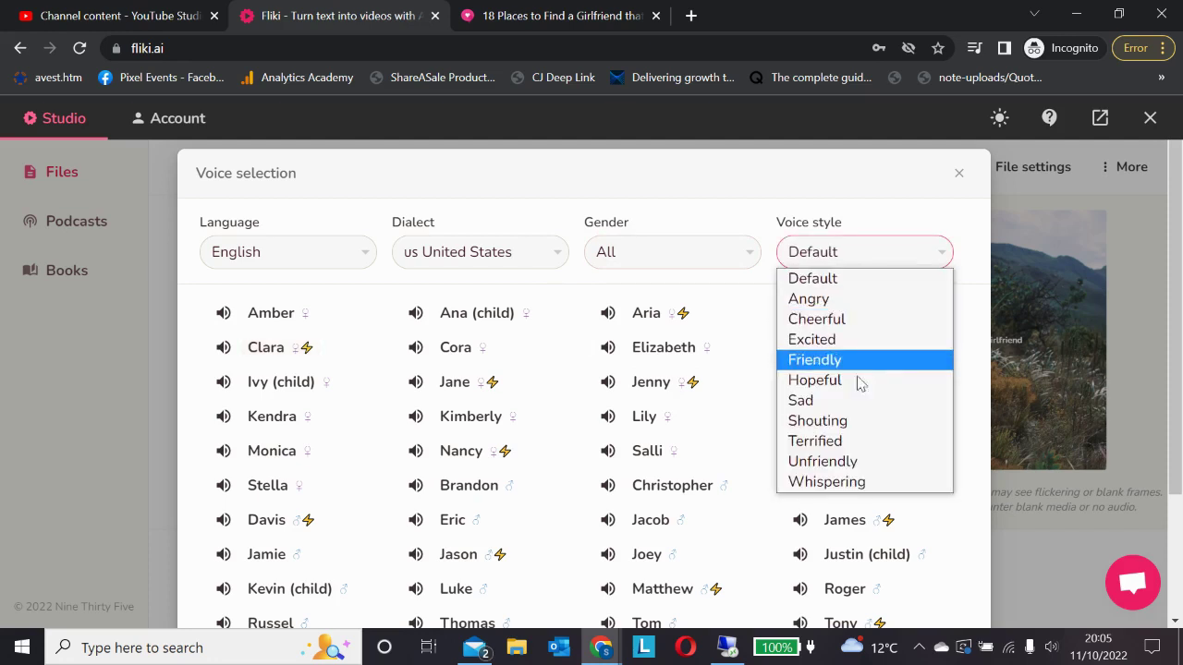
pyautogui.click(852, 483)
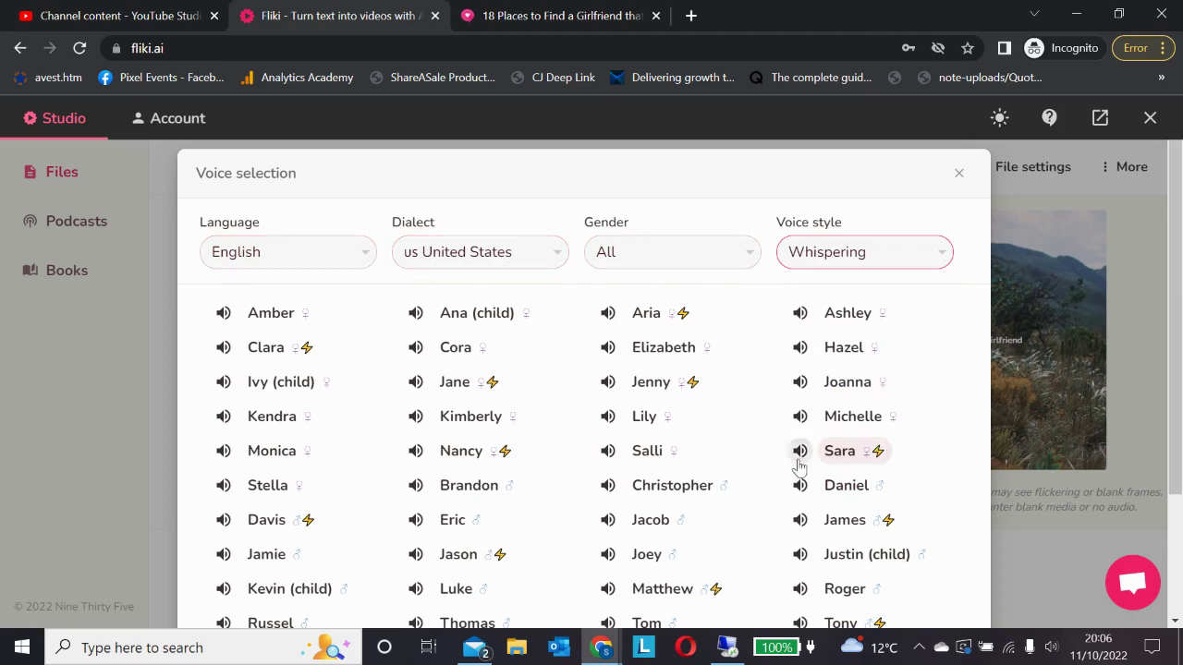
pyautogui.click(965, 178)
# Play the start of the video preview and add a 2-second pause after "girlfriend" in the title section.
pyautogui.click(575, 567)
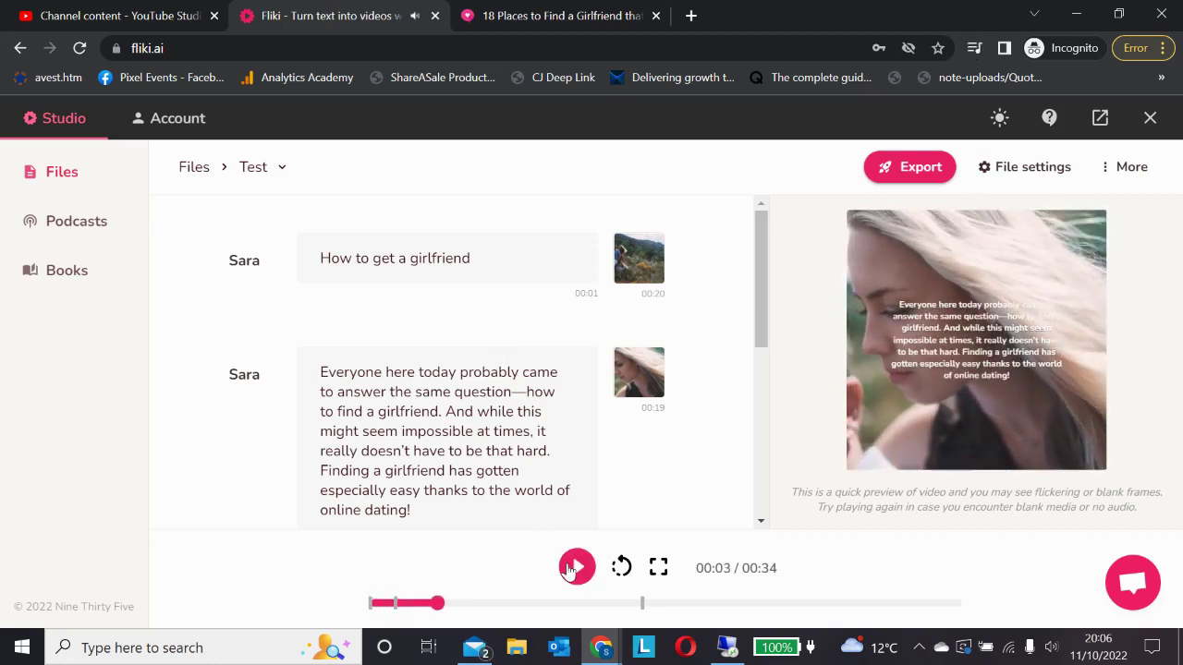
pyautogui.click(574, 567)
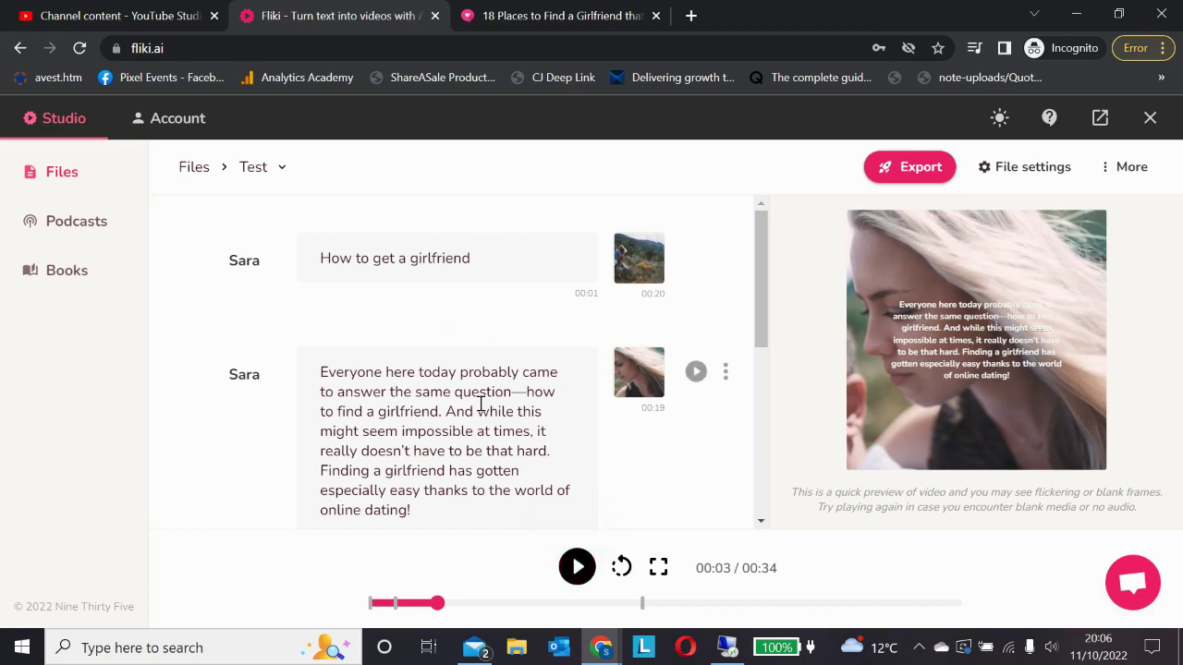
pyautogui.moveTo(483, 258); pyautogui.dragTo(409, 259)
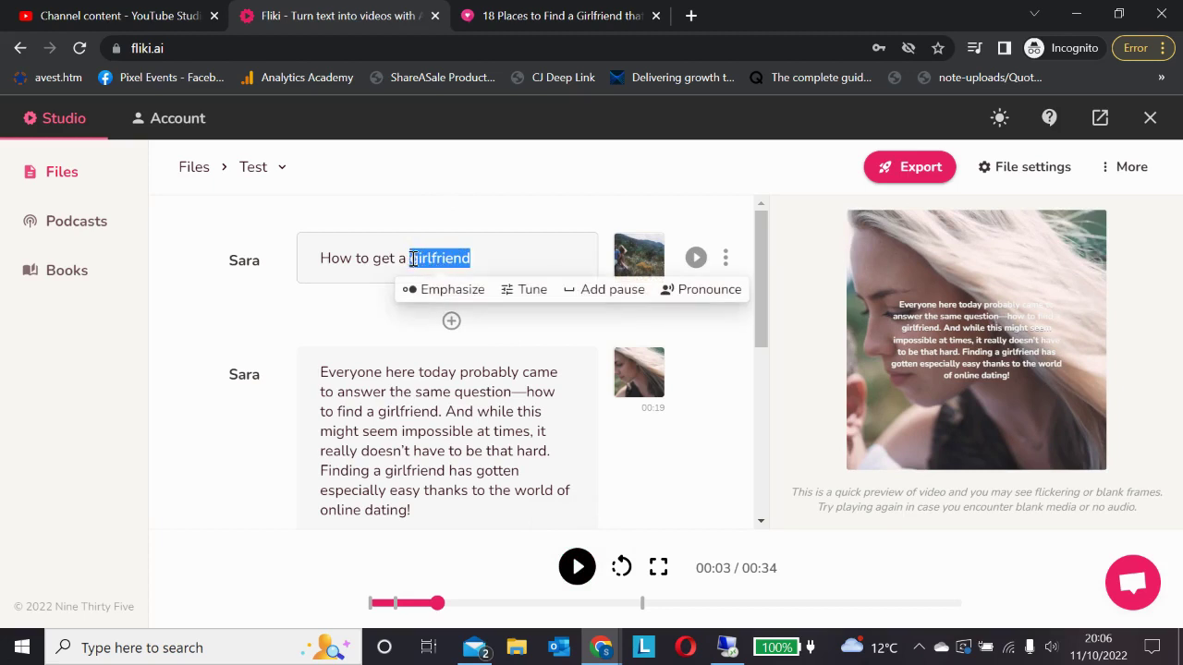
pyautogui.click(602, 294)
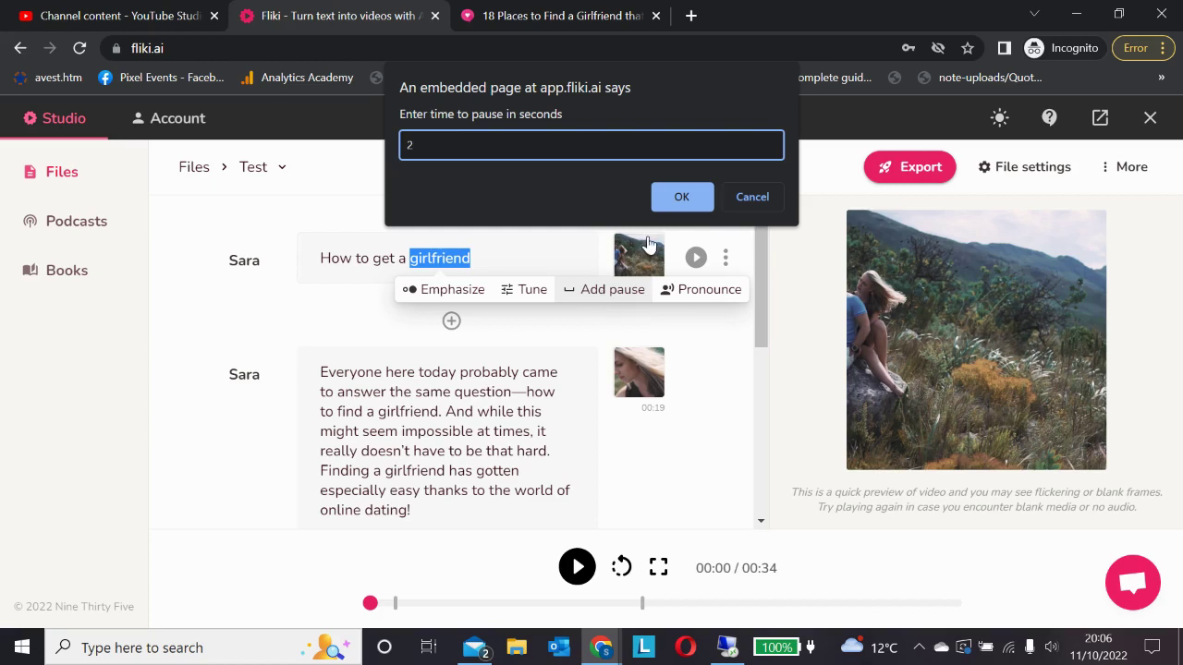
pyautogui.click(680, 195)
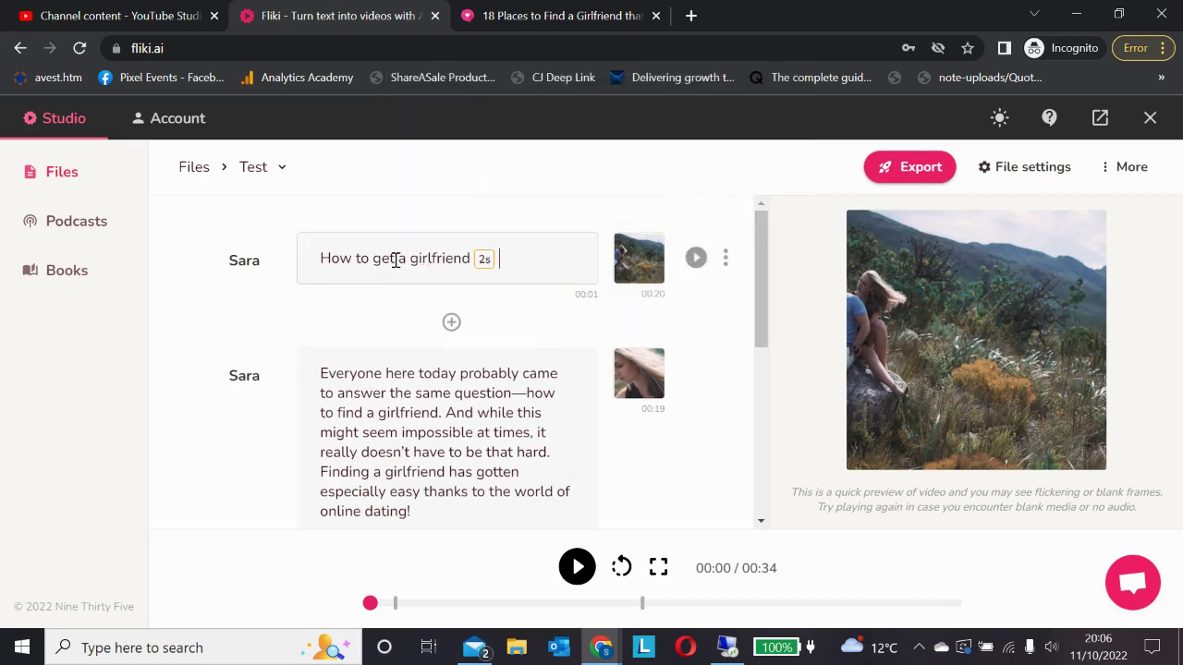
# View the emphasis levels for "girlfriend" in the title and play the video preview to check the pause.
pyautogui.moveTo(410, 258); pyautogui.dragTo(472, 262)
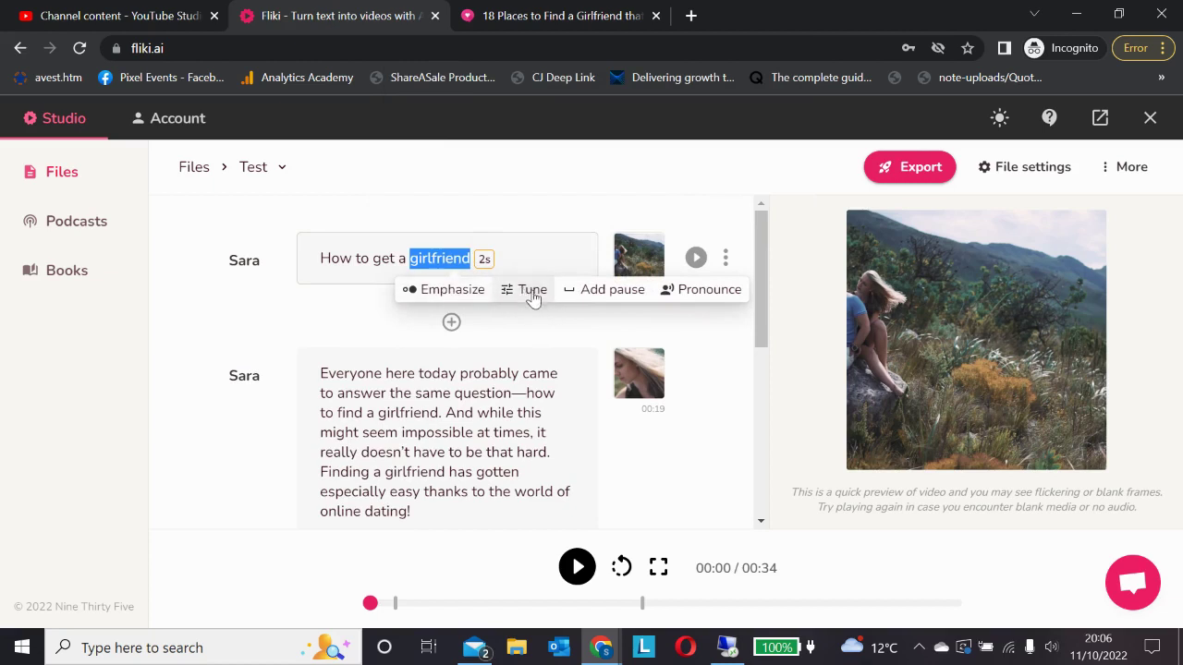
pyautogui.click(455, 293)
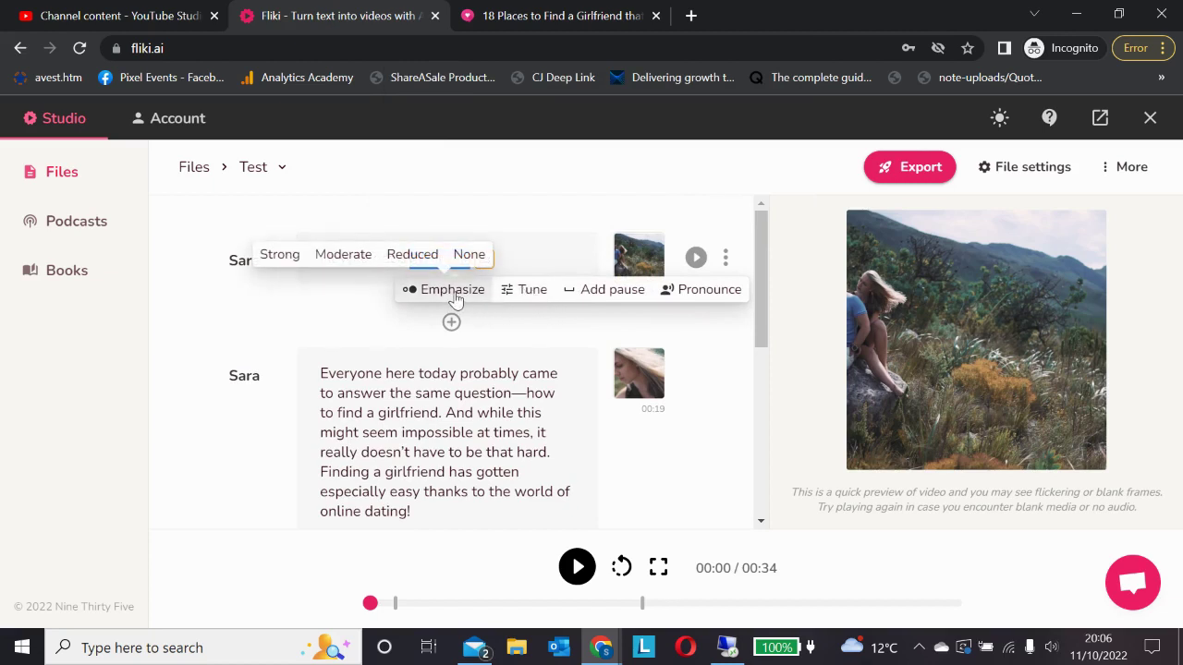
pyautogui.click(369, 262)
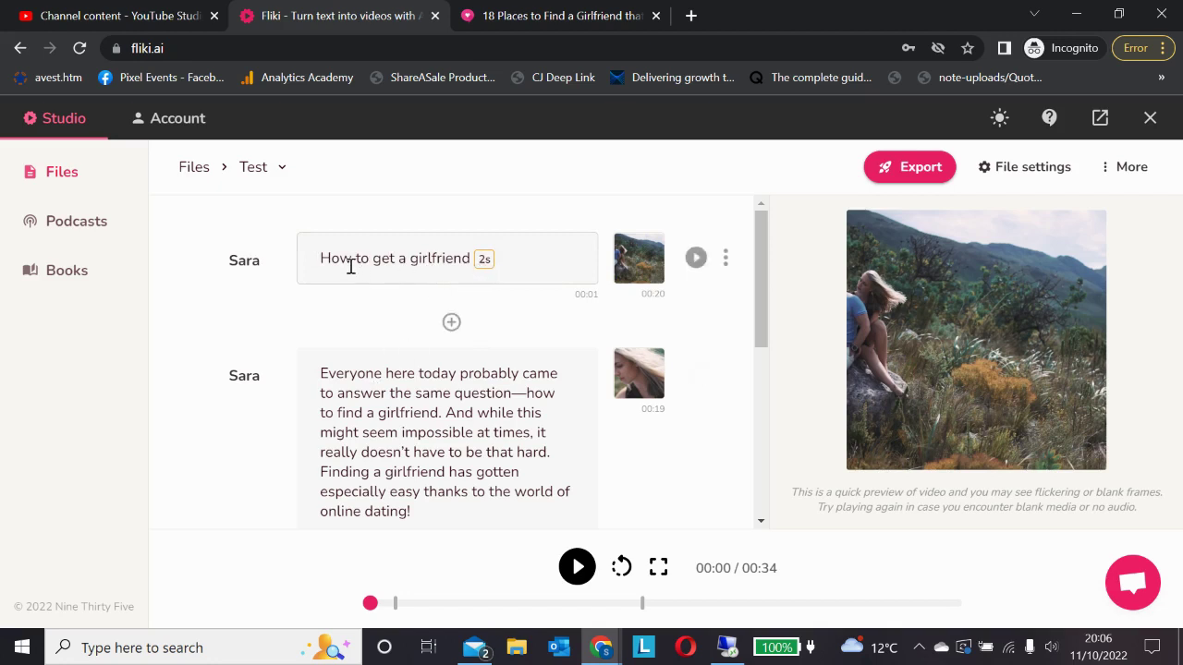
pyautogui.click(578, 566)
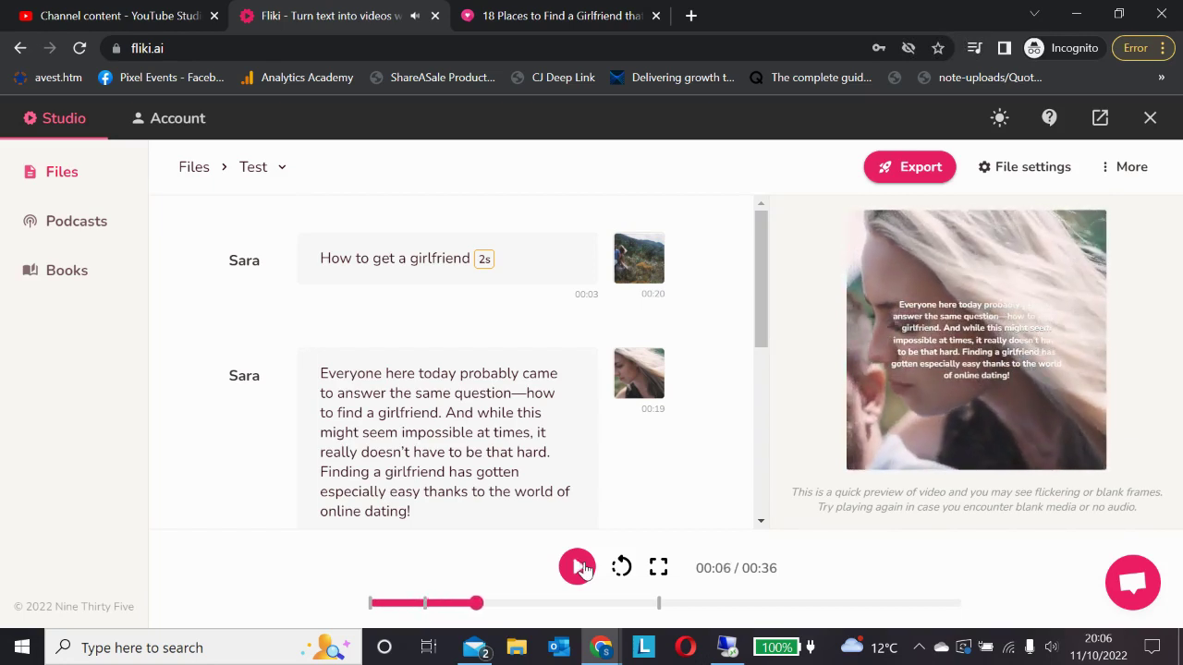
pyautogui.click(577, 567)
# Add a 1-second pause after "online dating!" at the end of the "Everyone here today" section.
pyautogui.moveTo(407, 508); pyautogui.dragTo(319, 513)
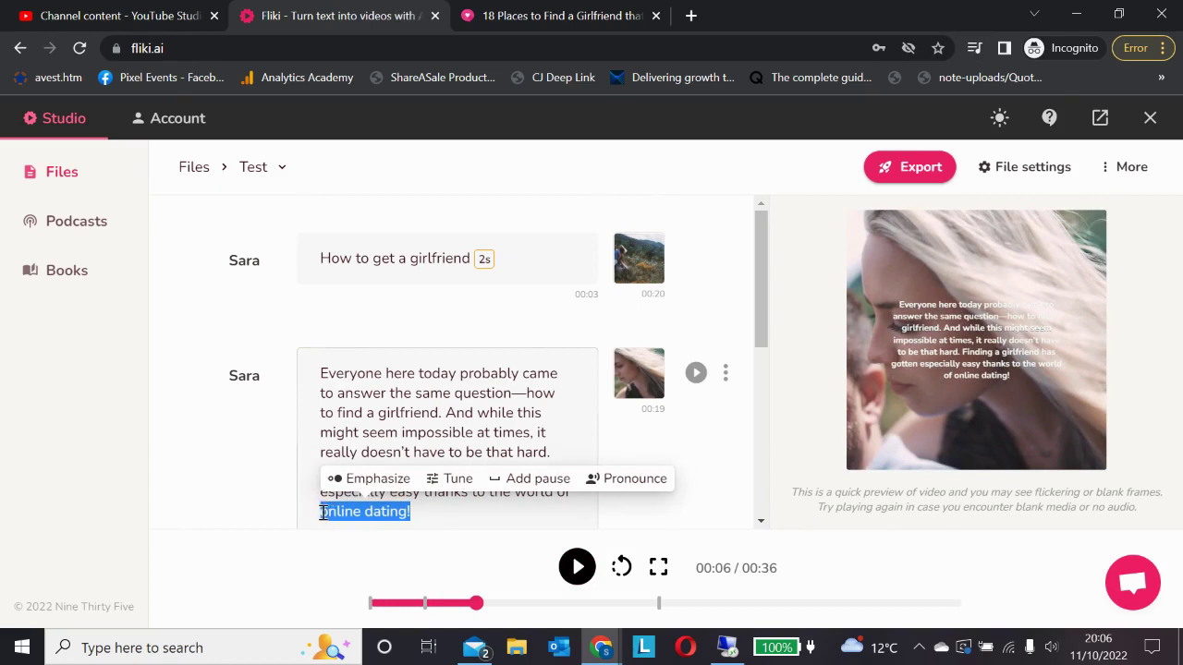
pyautogui.click(524, 480)
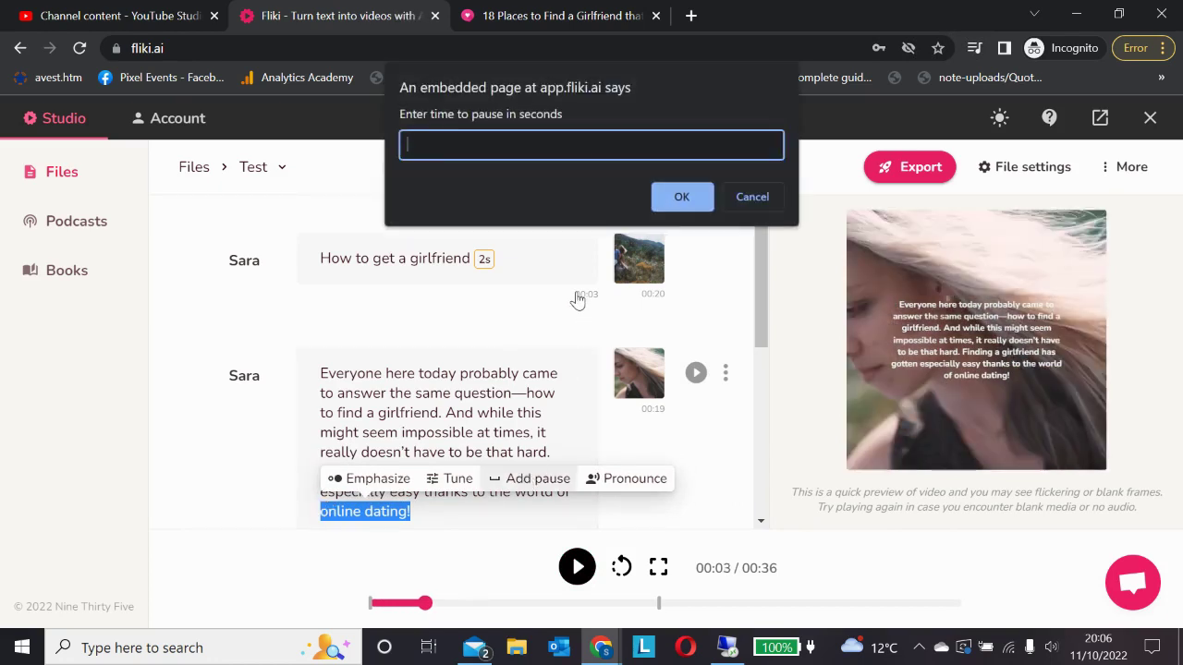
pyautogui.click(678, 196)
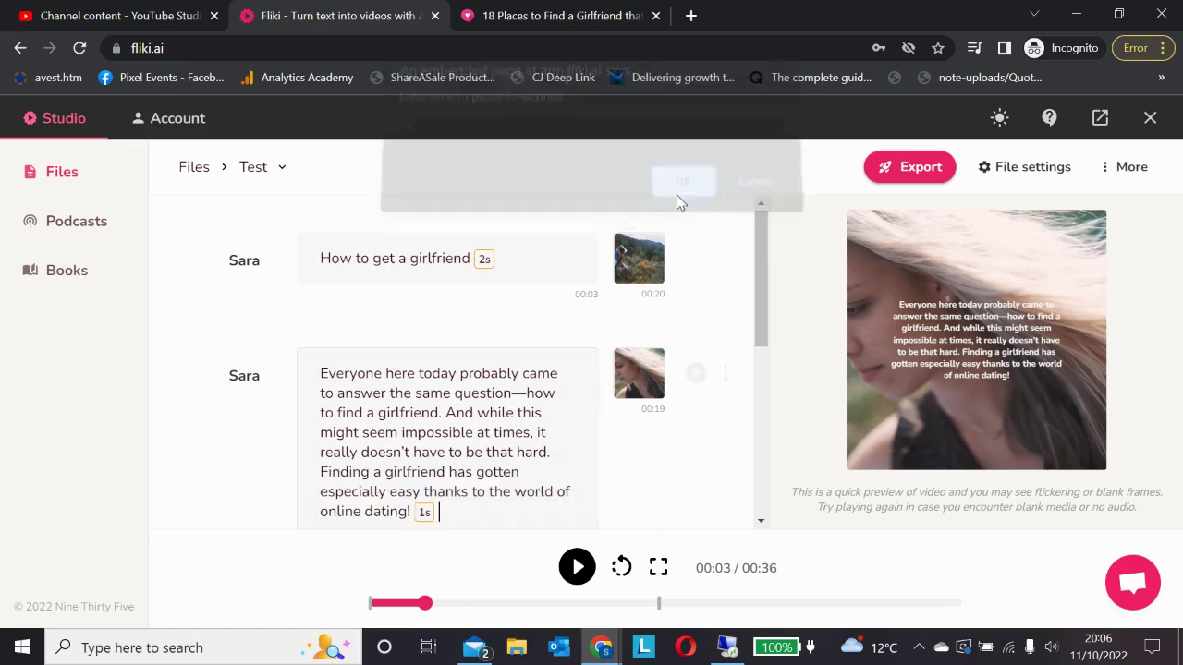
pyautogui.scroll(-5, 459, 436)
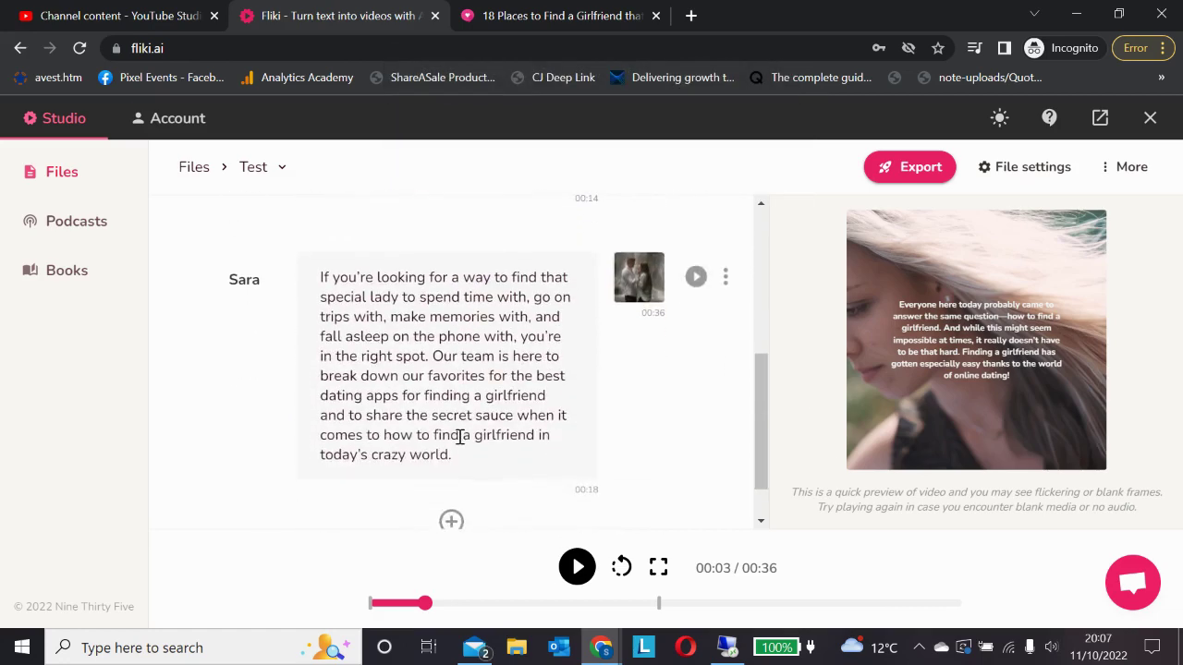
pyautogui.scroll(5, 459, 439)
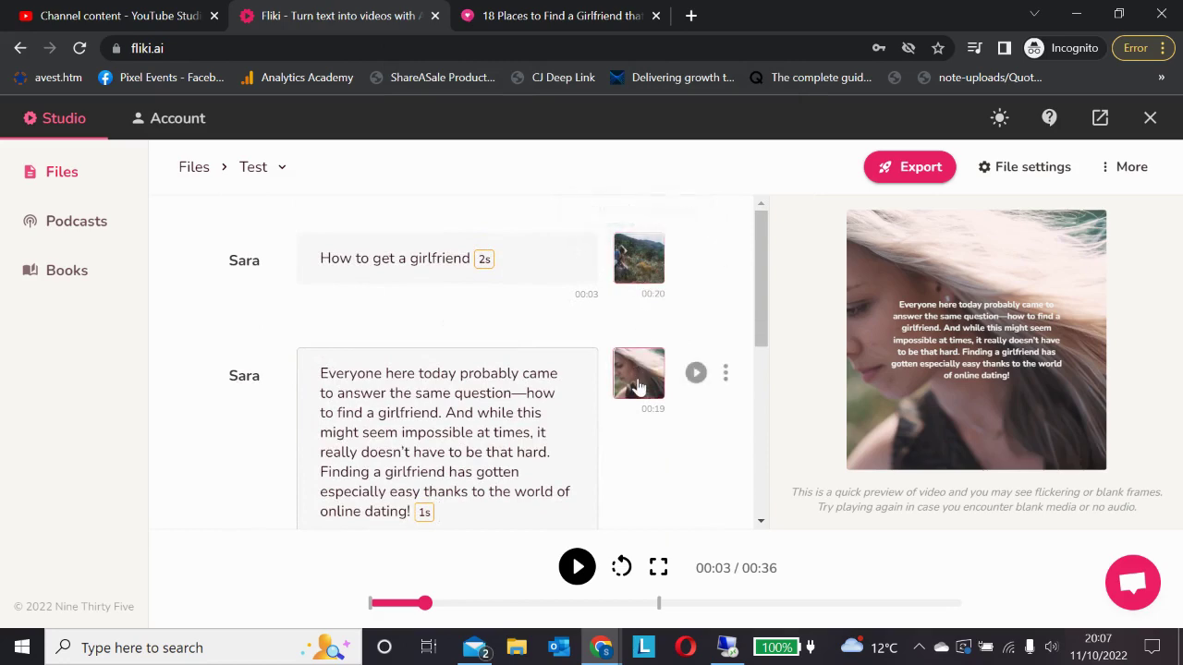
pyautogui.scroll(-5, 638, 386)
pyautogui.scroll(5, 638, 388)
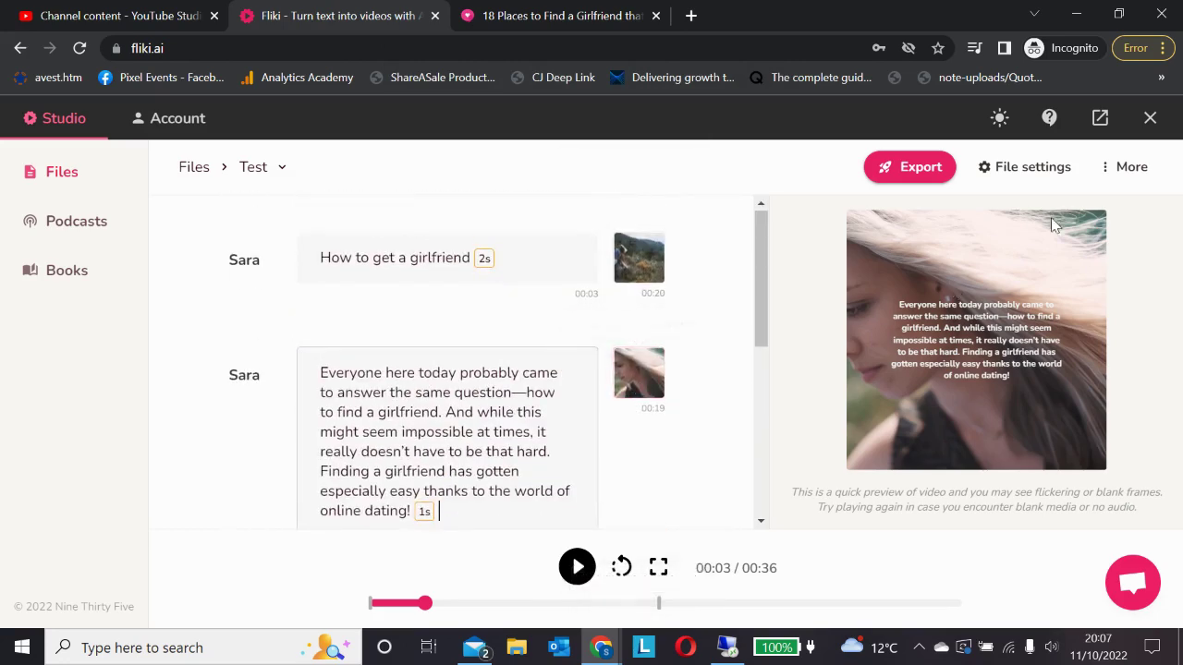
# Open the background music settings for the video and search the stock music library for "meditation".
pyautogui.click(1108, 173)
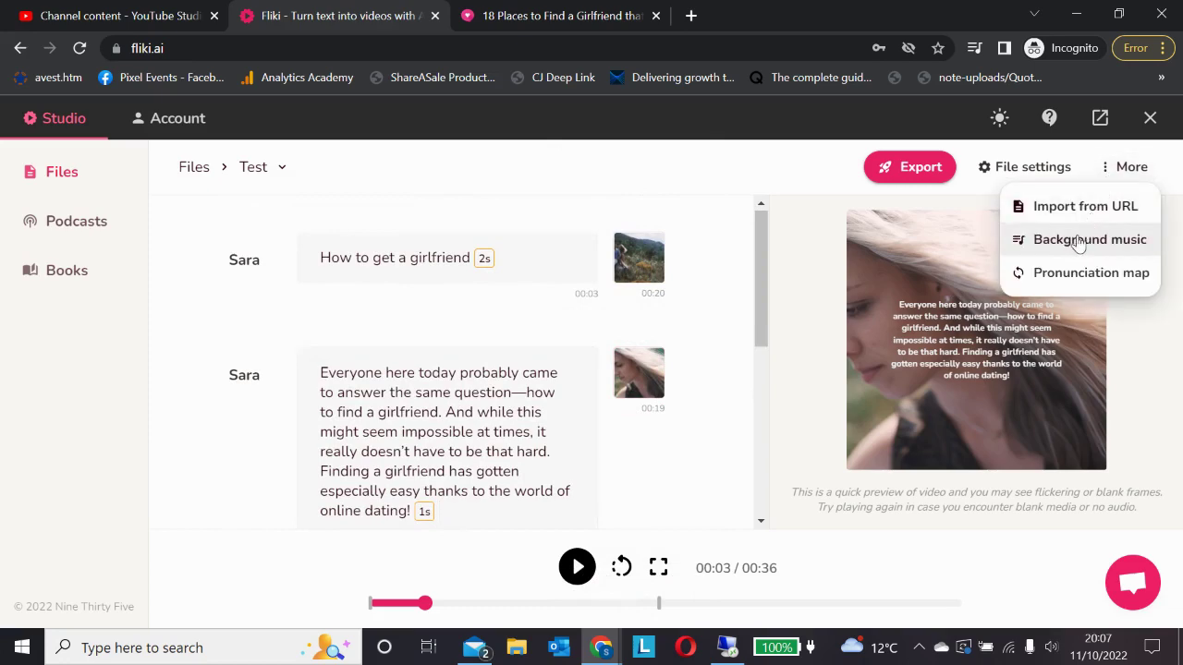
pyautogui.click(1023, 239)
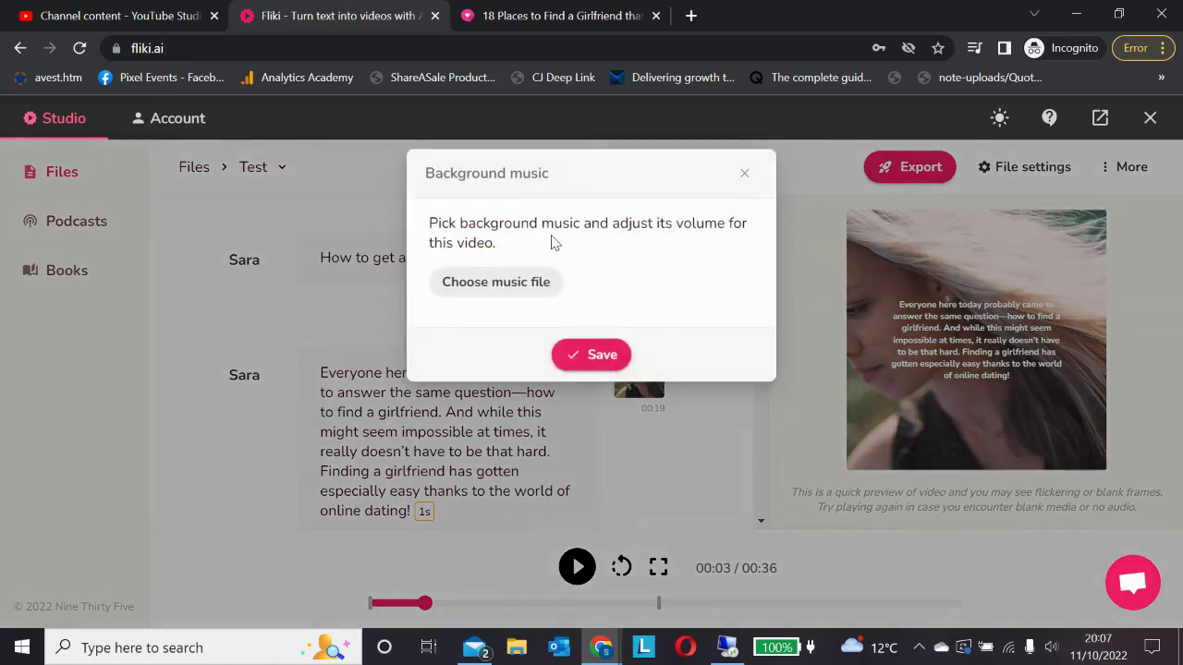
pyautogui.click(514, 291)
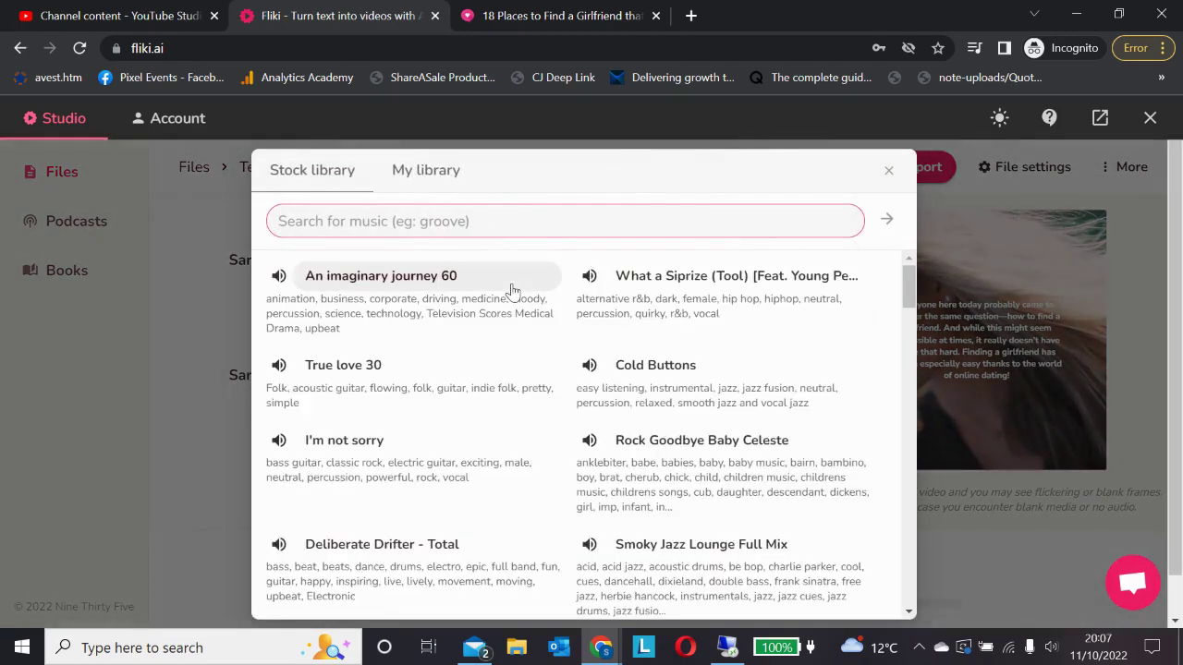
pyautogui.click(472, 221)
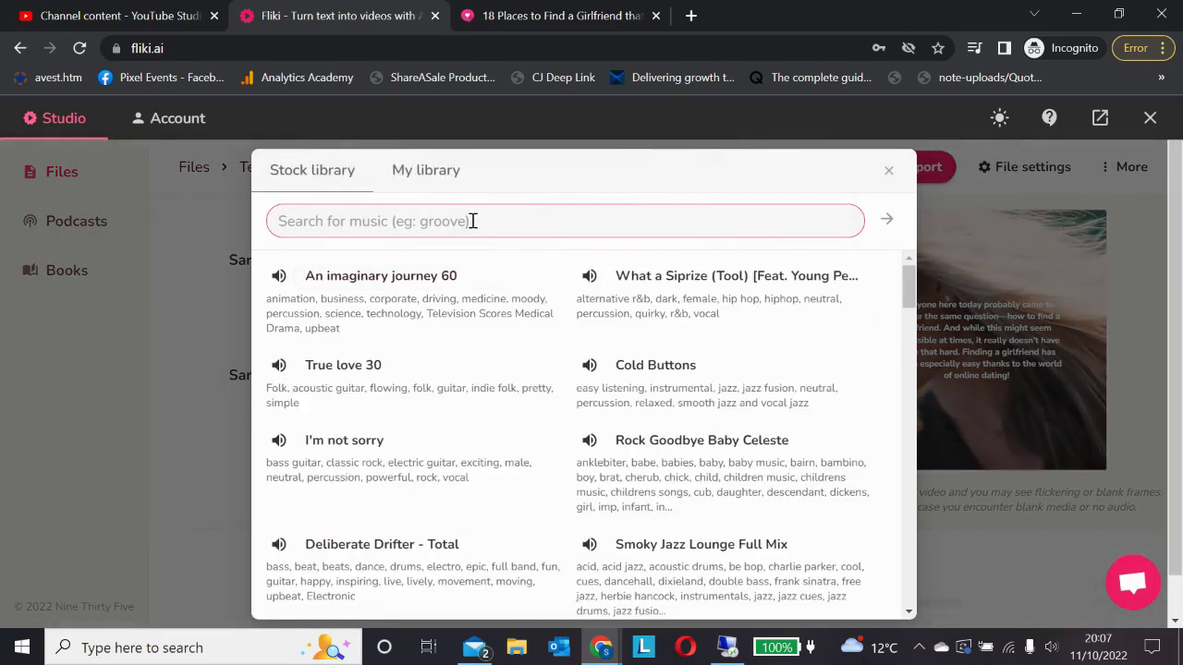
pyautogui.write('meditation')
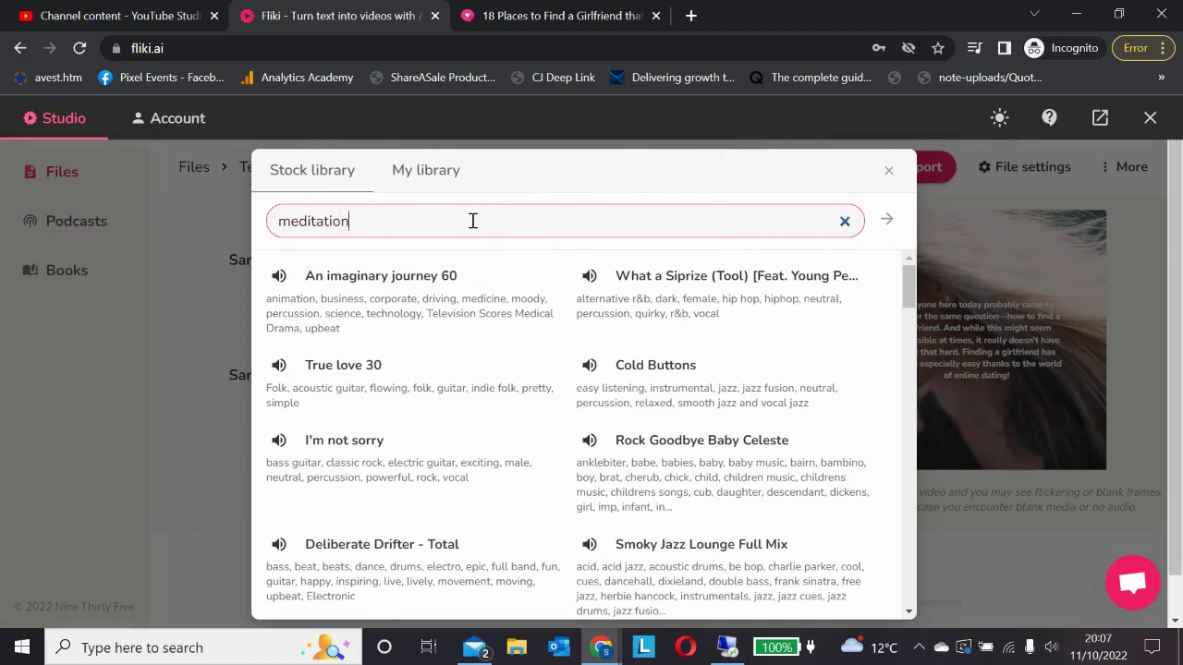
pyautogui.press('Return')
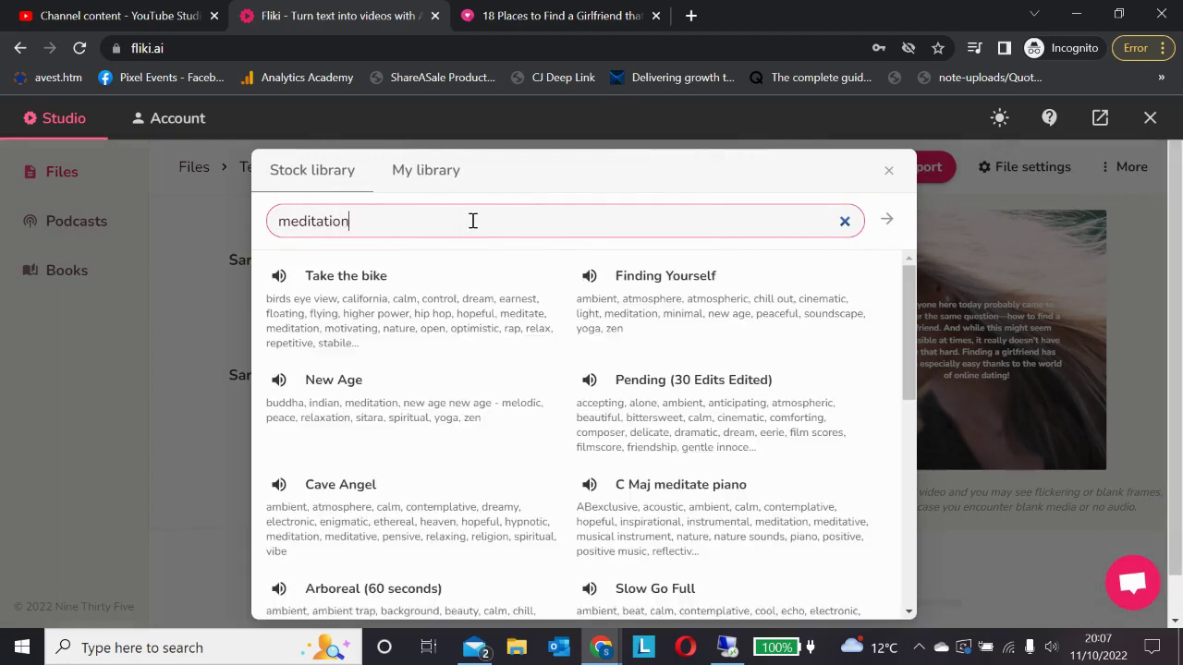
# Listen to the track "Finding Yourself", choose it as background music at 30% volume, and save the music settings.
pyautogui.click(589, 277)
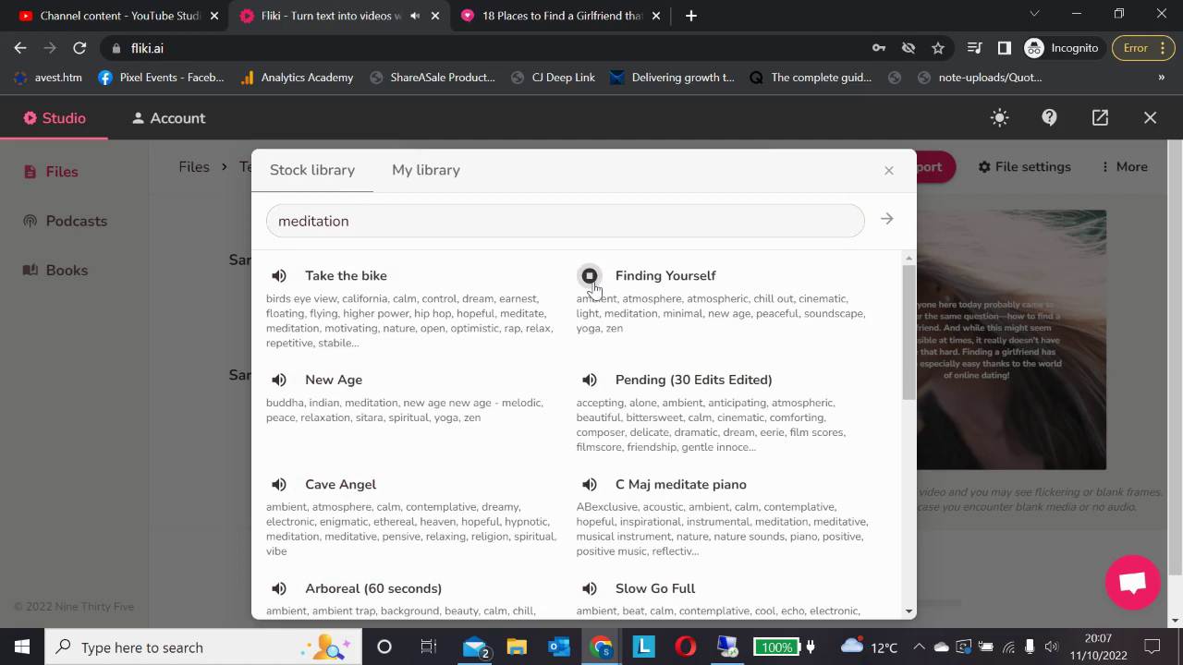
pyautogui.scroll(-4, 593, 286)
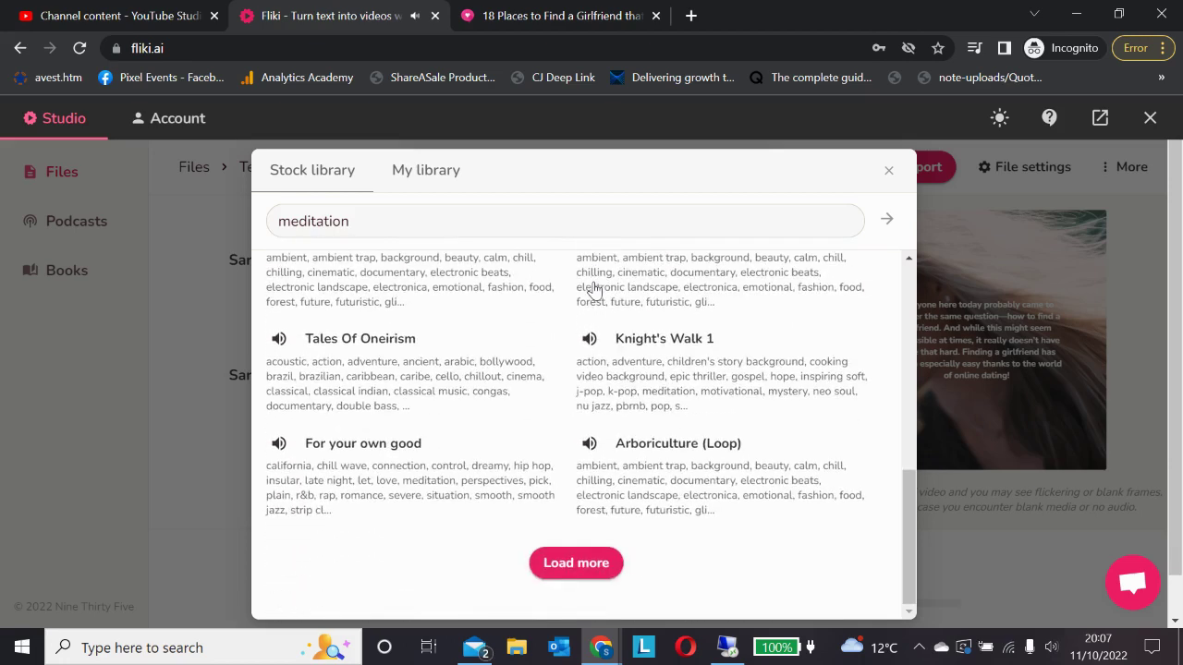
pyautogui.scroll(4, 593, 287)
pyautogui.click(659, 282)
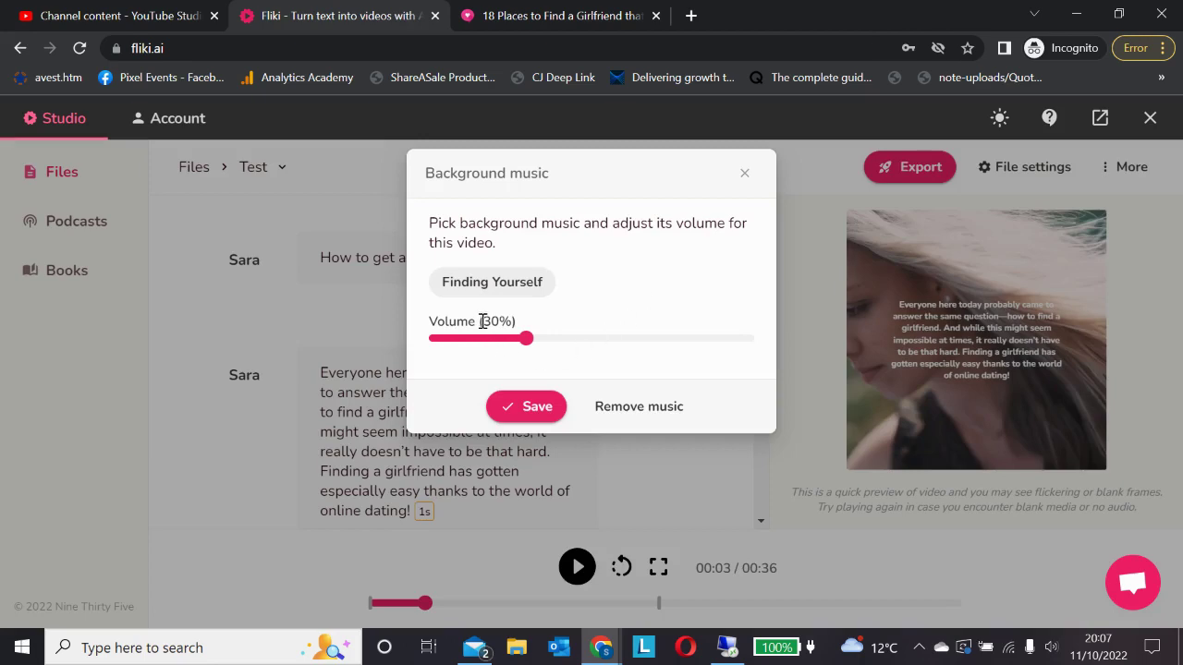
pyautogui.click(510, 411)
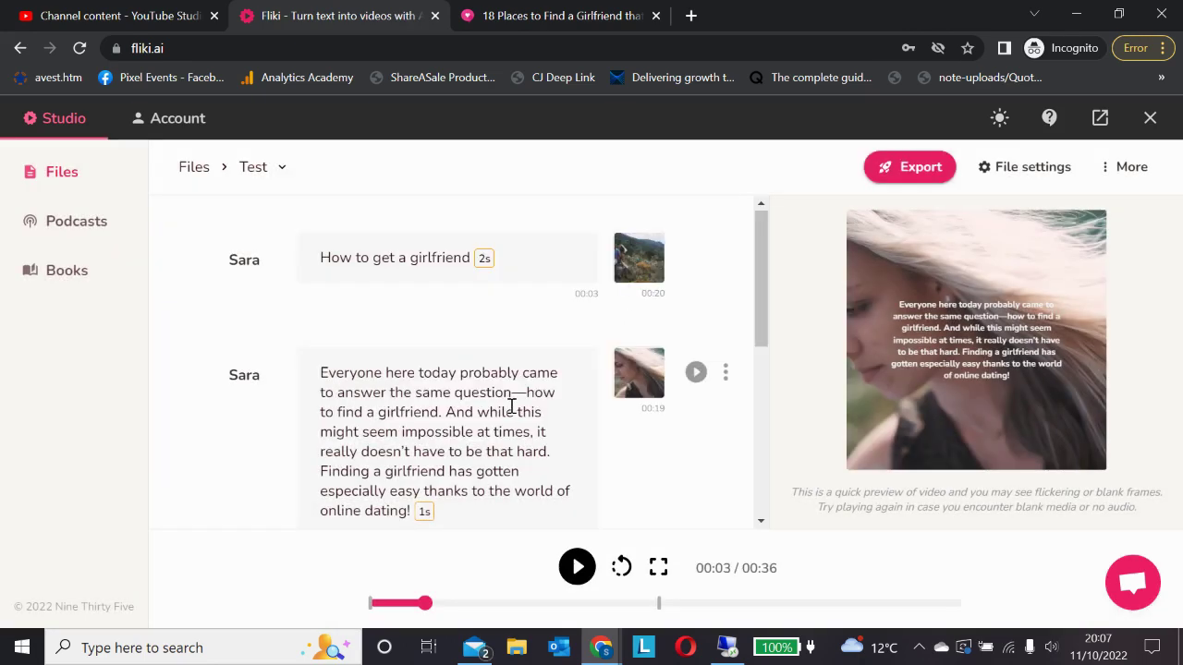
# Enable a black subtitle background in the video's file settings.
pyautogui.click(551, 258)
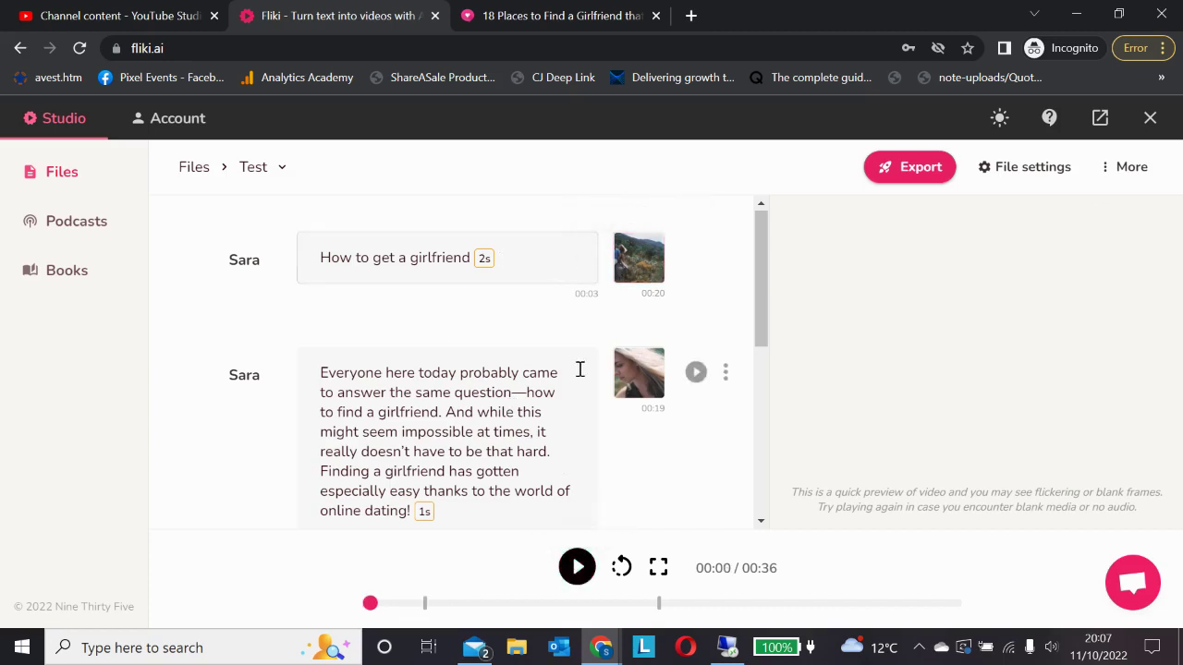
pyautogui.click(541, 387)
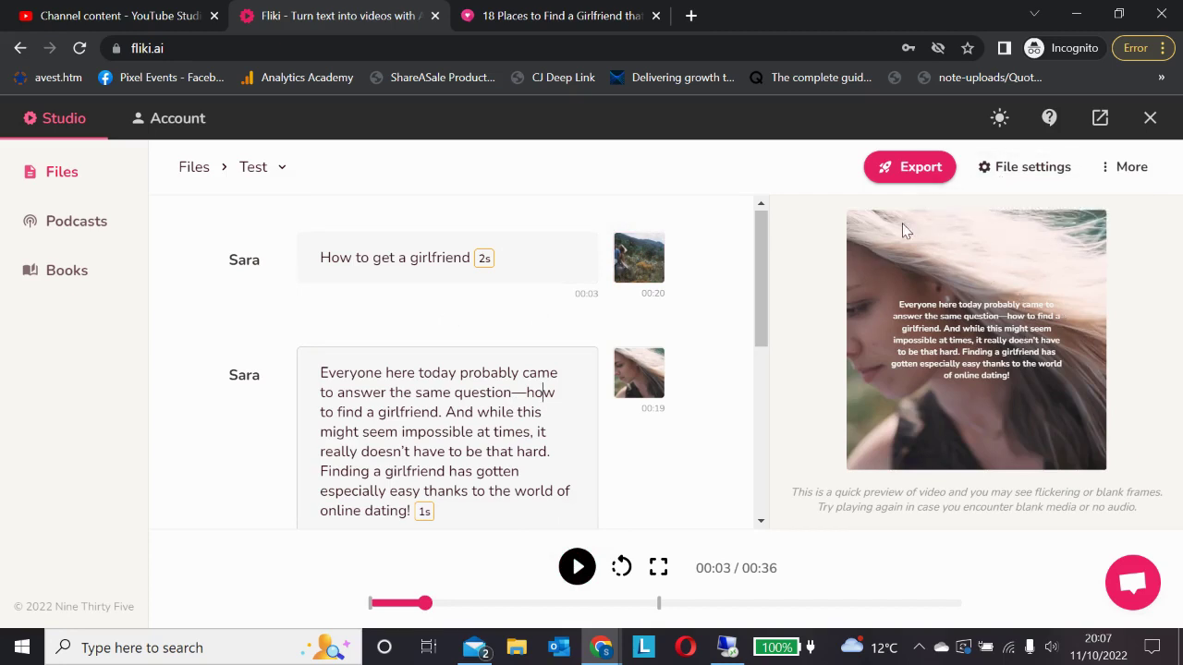
pyautogui.click(1014, 170)
pyautogui.scroll(-2, 710, 403)
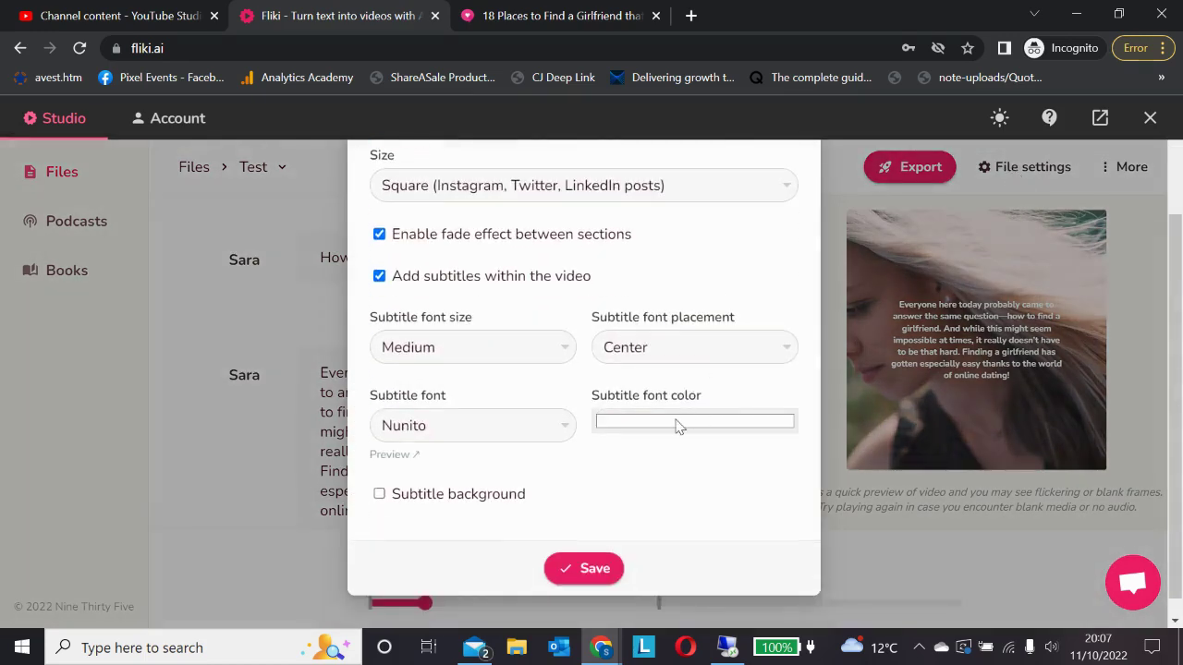
pyautogui.click(676, 425)
pyautogui.click(661, 468)
pyautogui.scroll(-1, 661, 472)
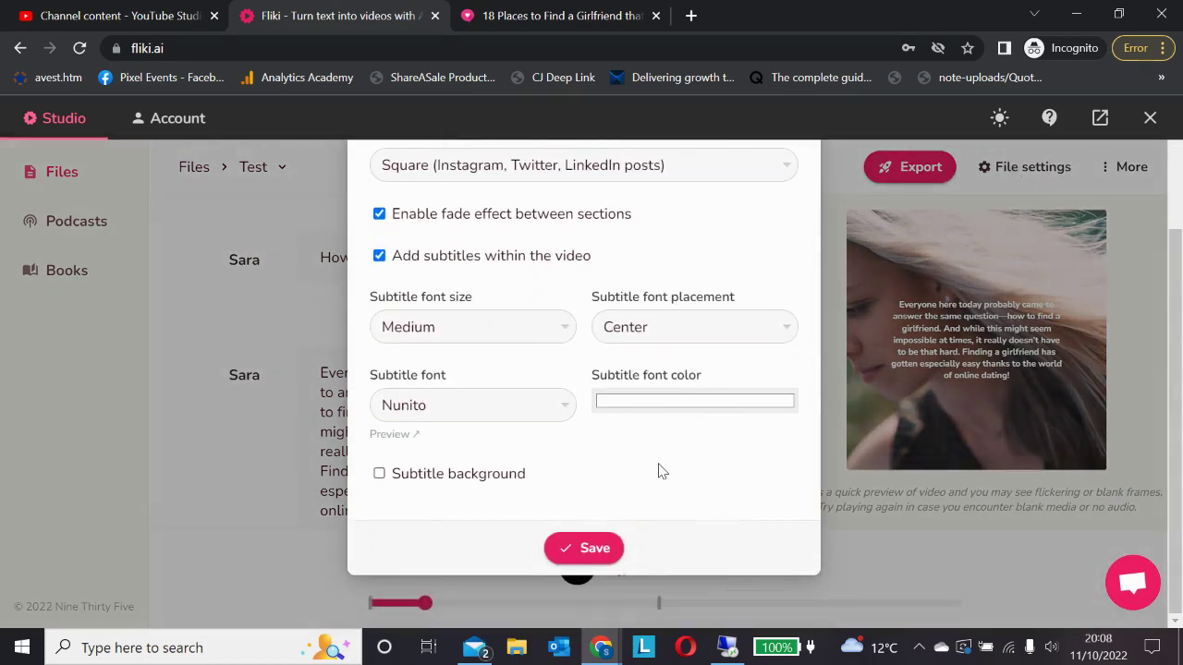
pyautogui.click(379, 474)
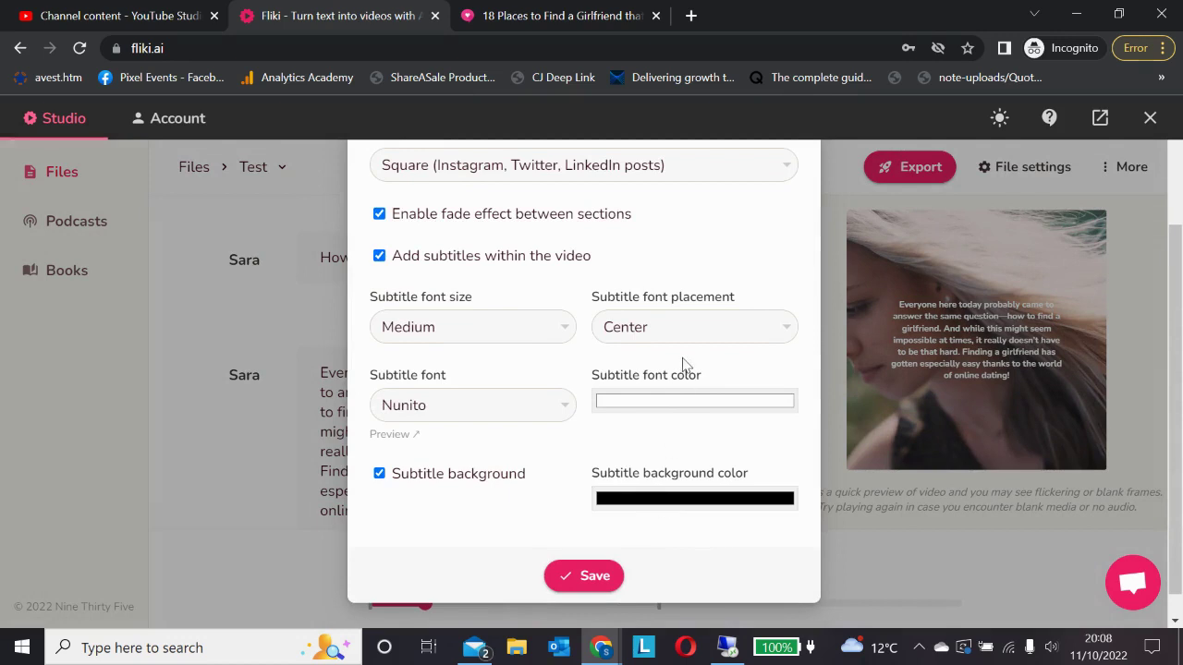
# Review the available video sizes, keep Square (Instagram, Twitter, LinkedIn posts), and save the file settings.
pyautogui.scroll(3, 594, 434)
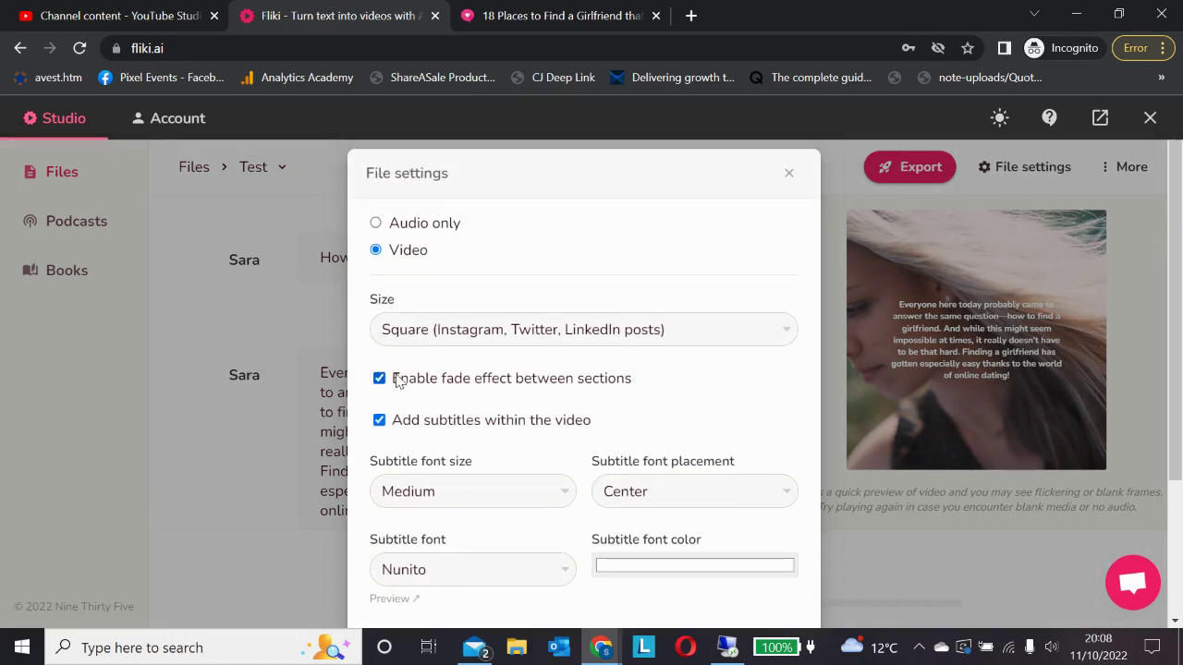
pyautogui.click(467, 334)
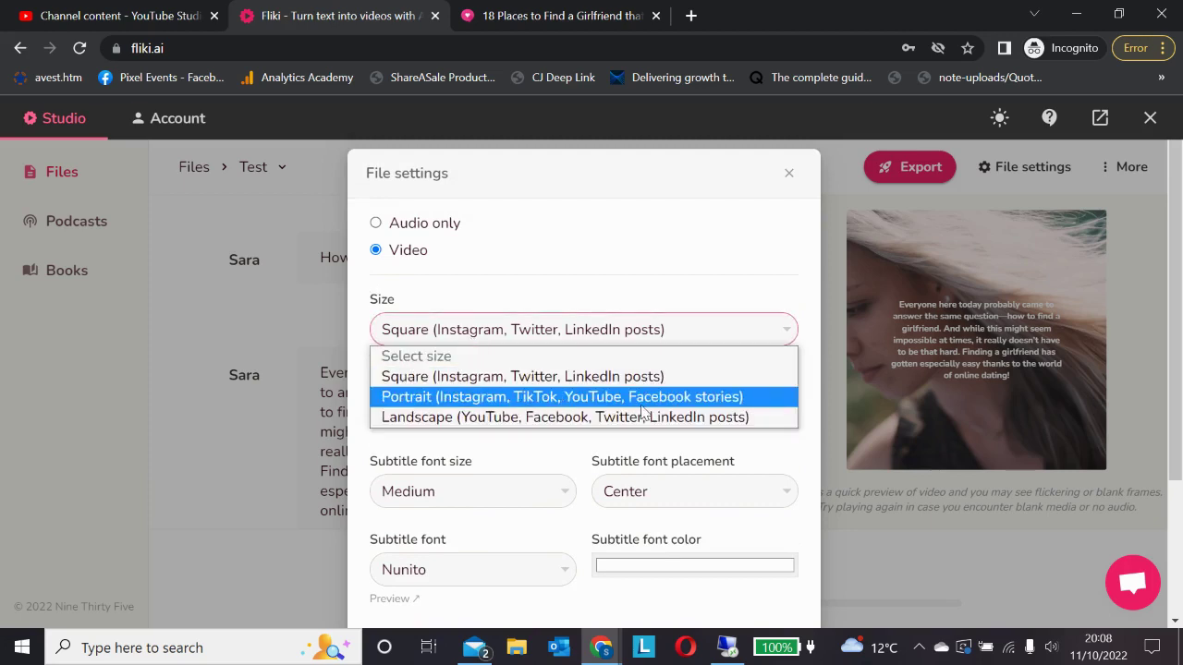
pyautogui.click(493, 379)
pyautogui.scroll(-3, 625, 410)
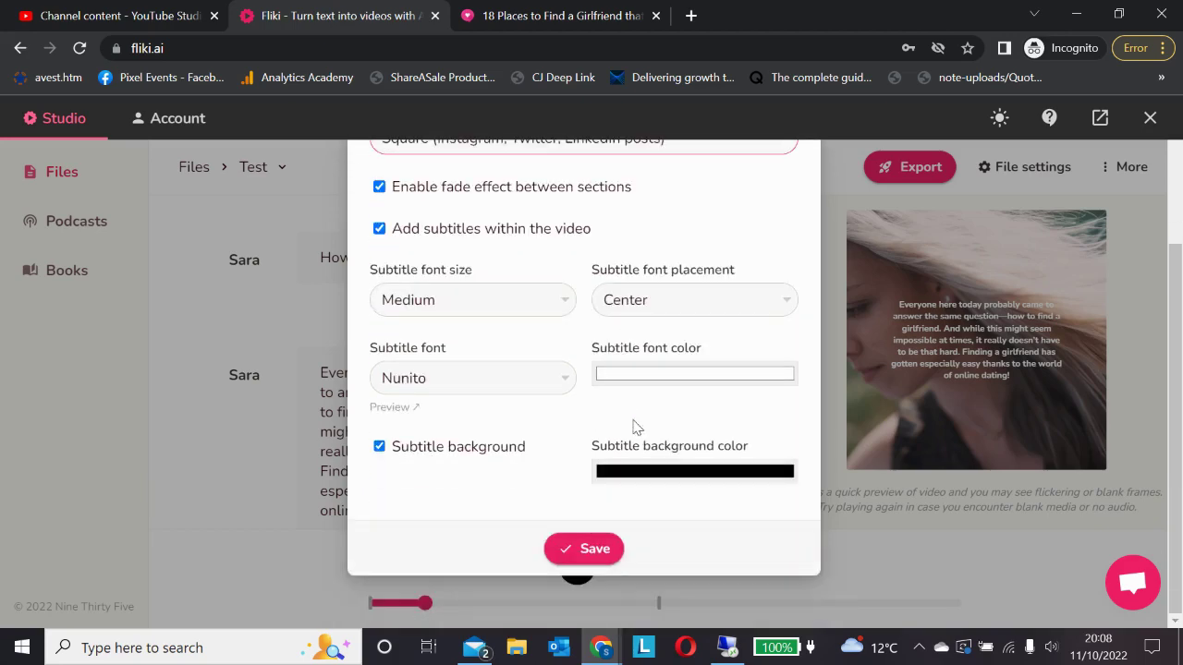
pyautogui.click(591, 549)
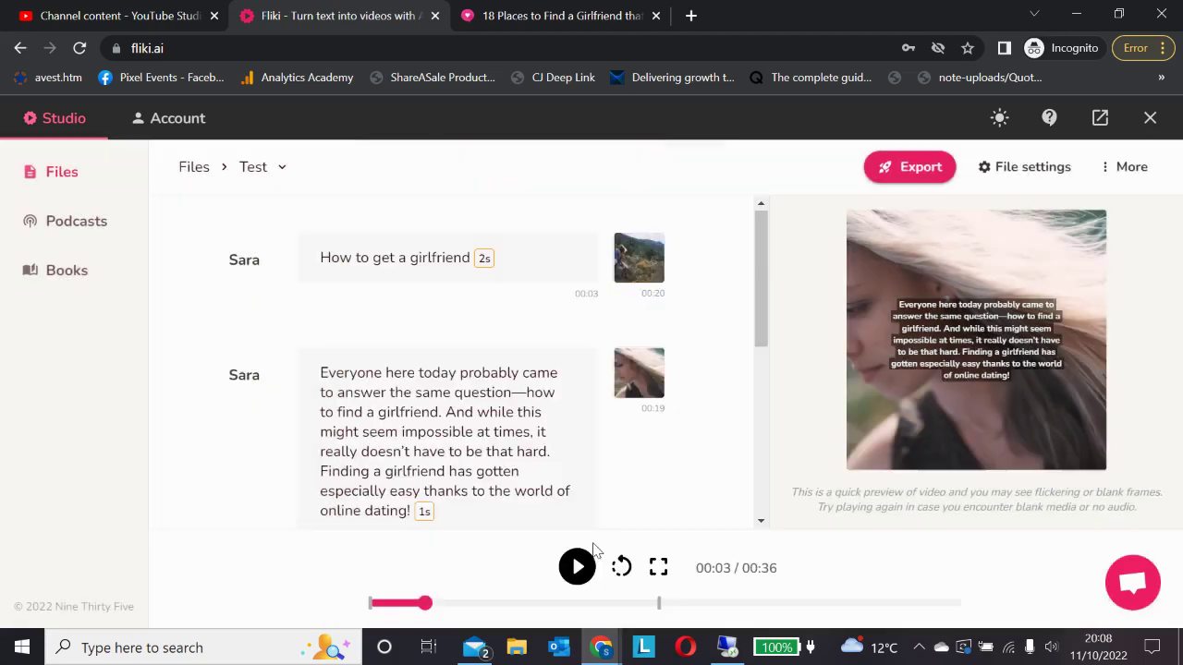
# Play the video preview from the start, pause it, and view the export confirmation without starting the export.
pyautogui.click(369, 603)
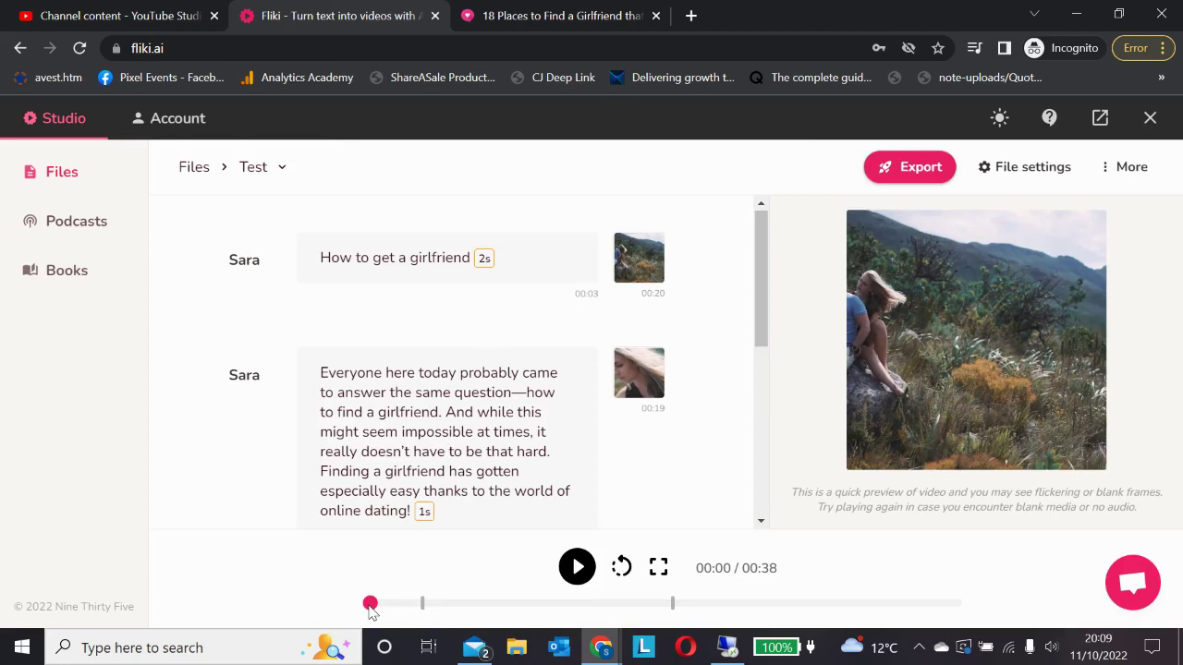
pyautogui.click(580, 568)
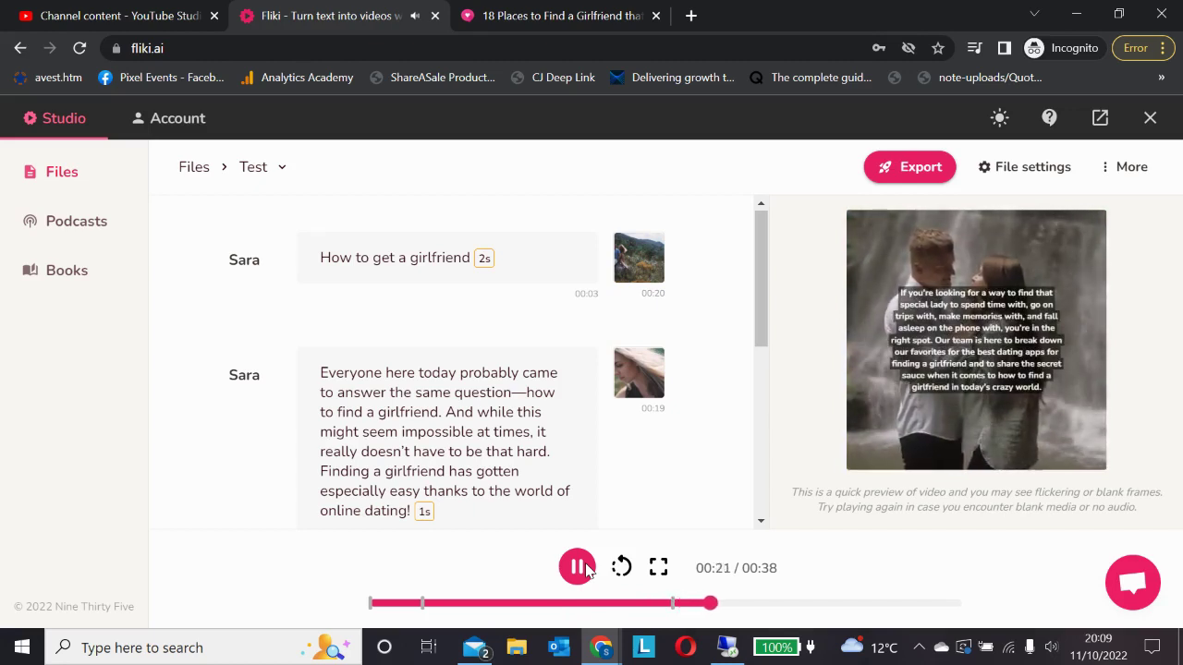
pyautogui.click(578, 567)
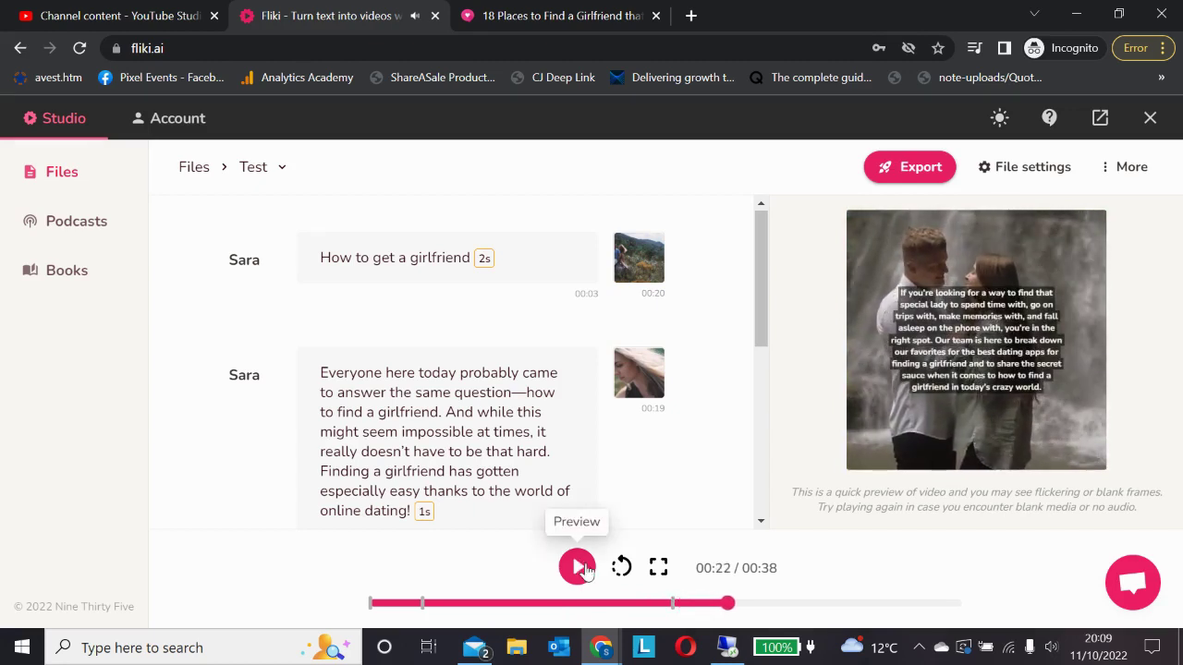
pyautogui.click(913, 164)
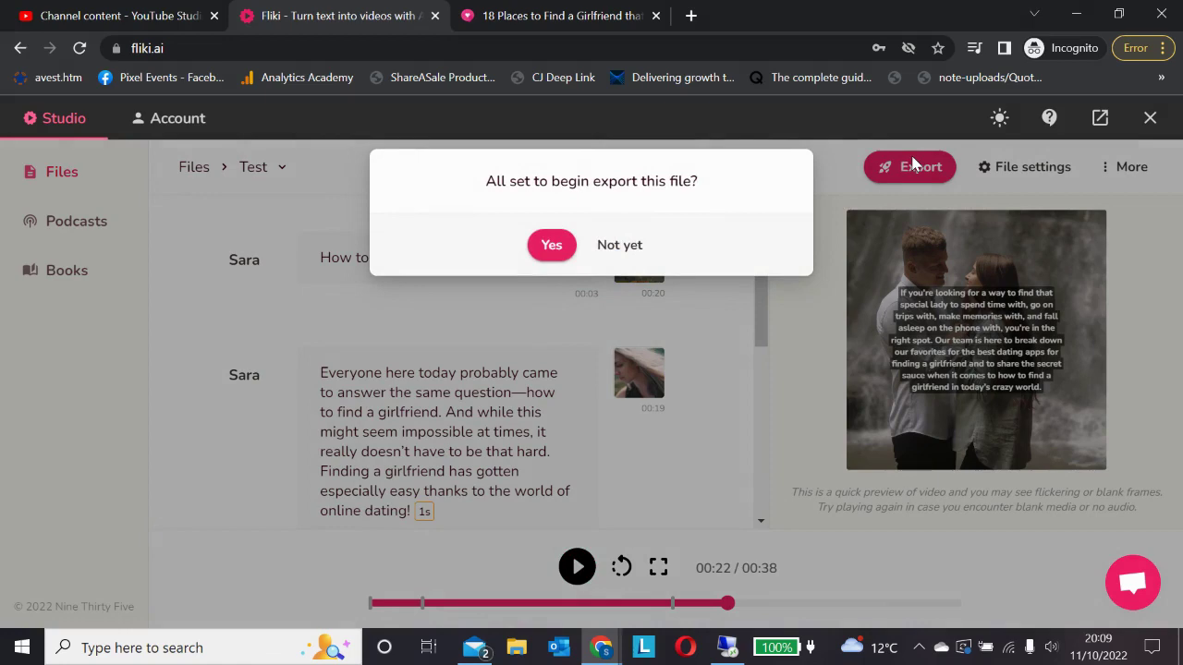
pyautogui.click(630, 246)
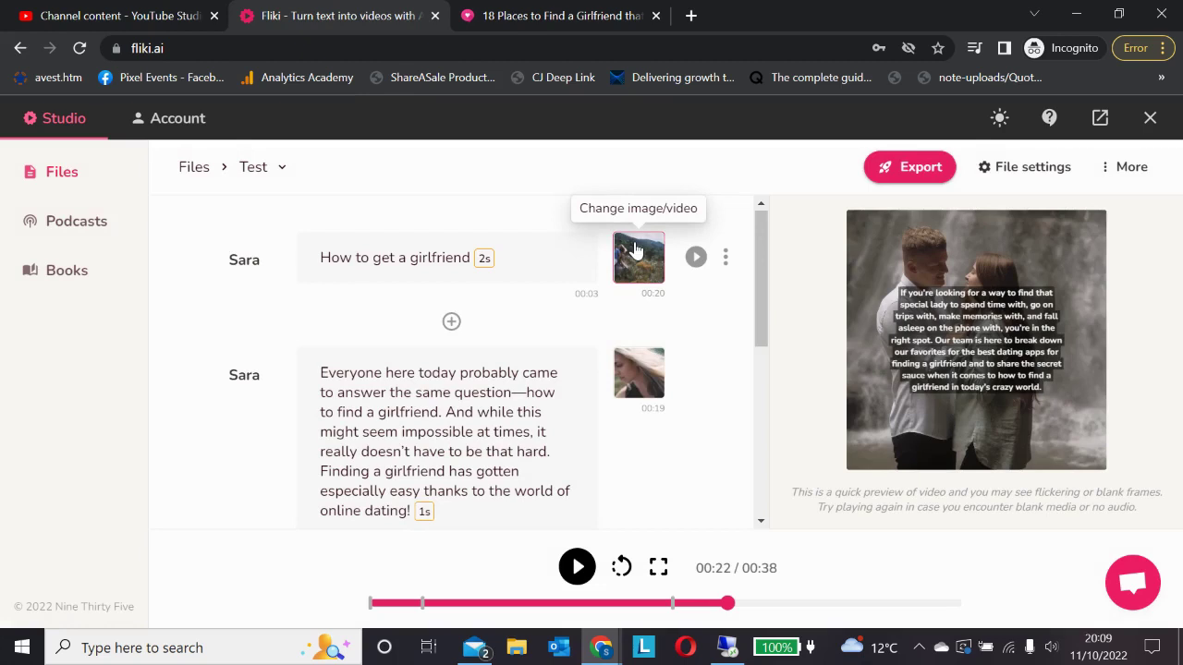
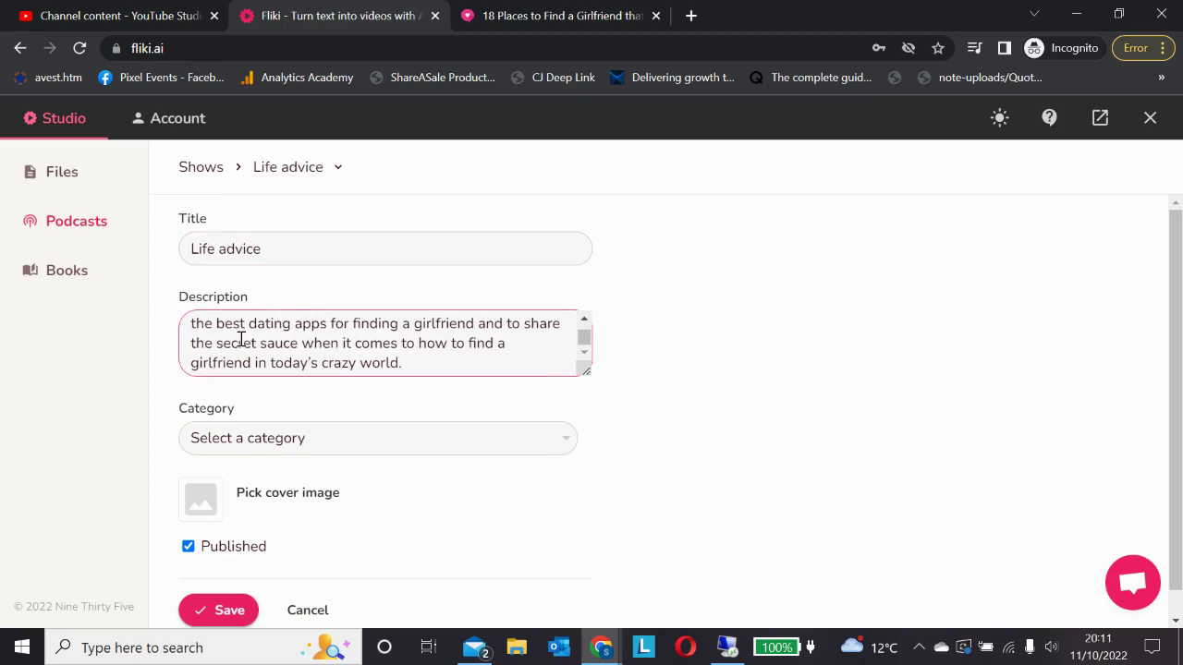
# Set the "Life advice" podcast's category to Society & Culture and its sub category to Relationships.
pyautogui.click(300, 443)
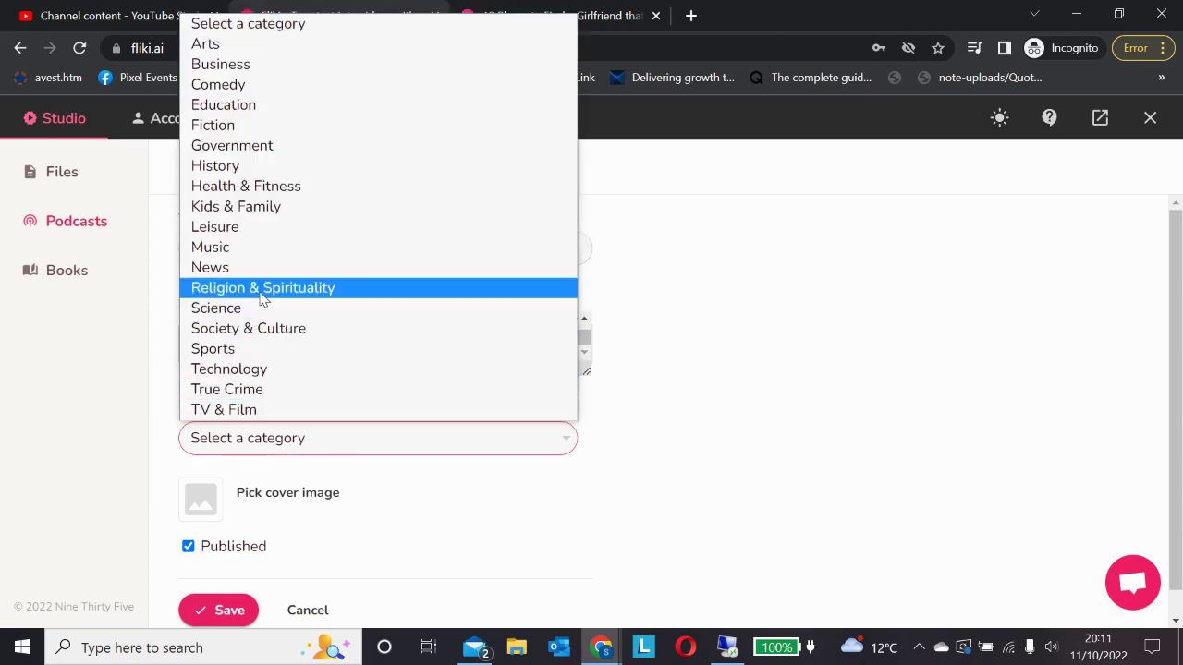
pyautogui.click(266, 330)
pyautogui.click(477, 439)
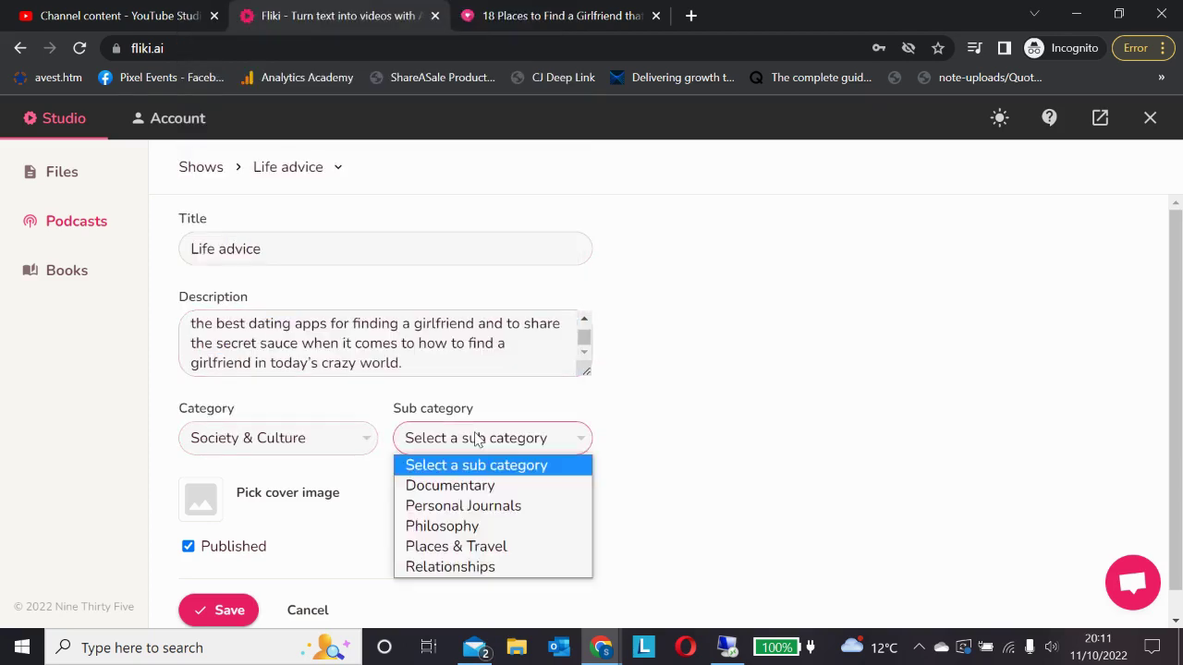
pyautogui.click(465, 565)
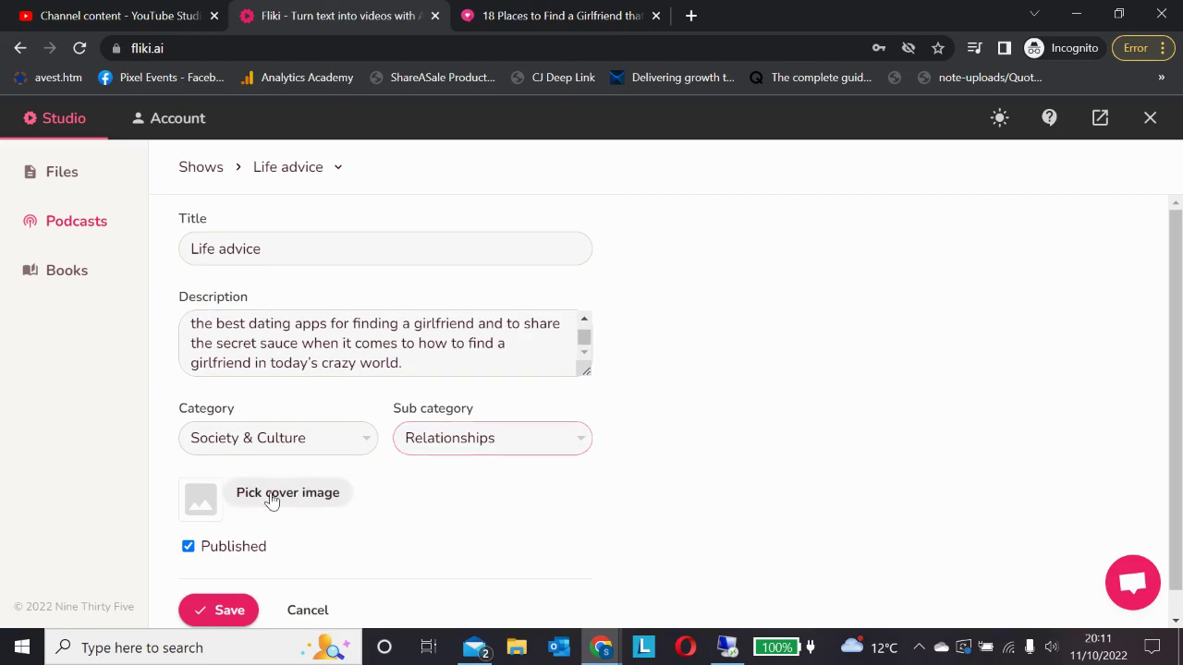
# Choose the stock photo of red flowers with yellow centres as the podcast's cover image and save the podcast.
pyautogui.click(268, 499)
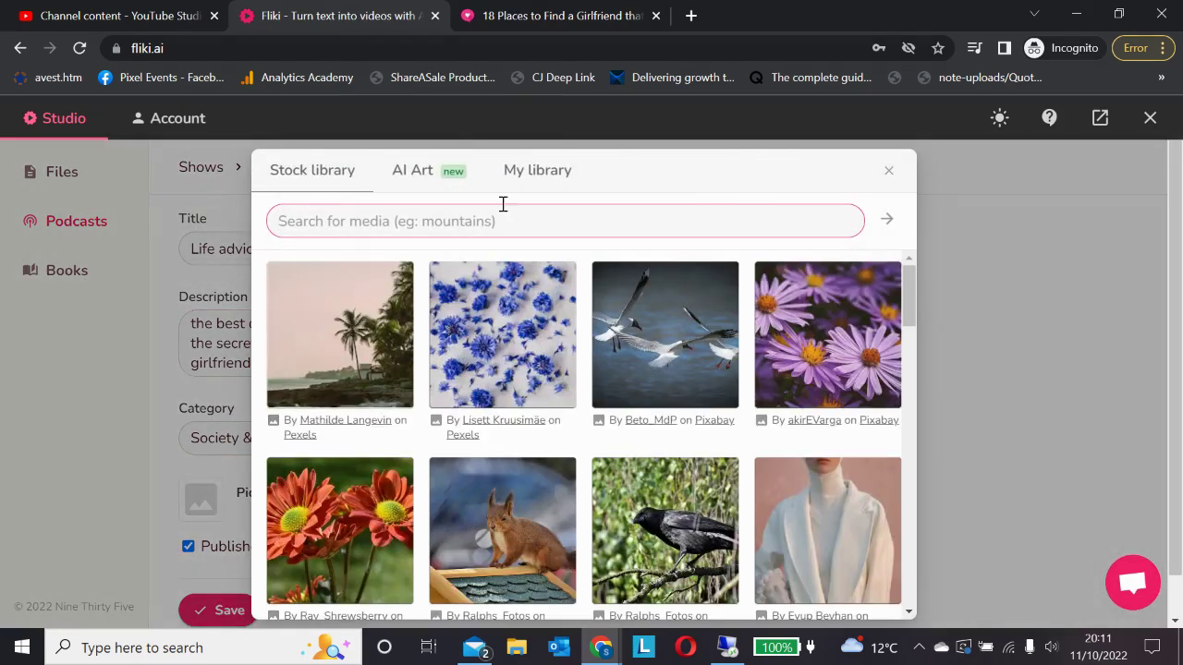
pyautogui.click(551, 183)
pyautogui.click(340, 179)
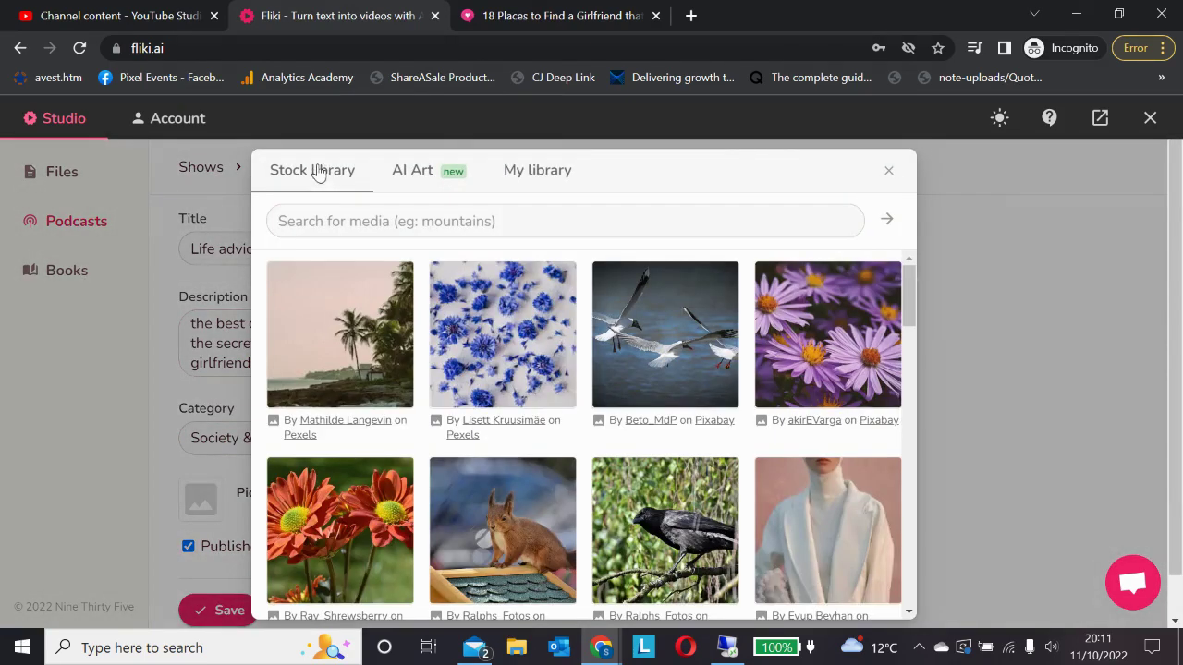
pyautogui.scroll(-1, 601, 347)
pyautogui.scroll(1, 599, 352)
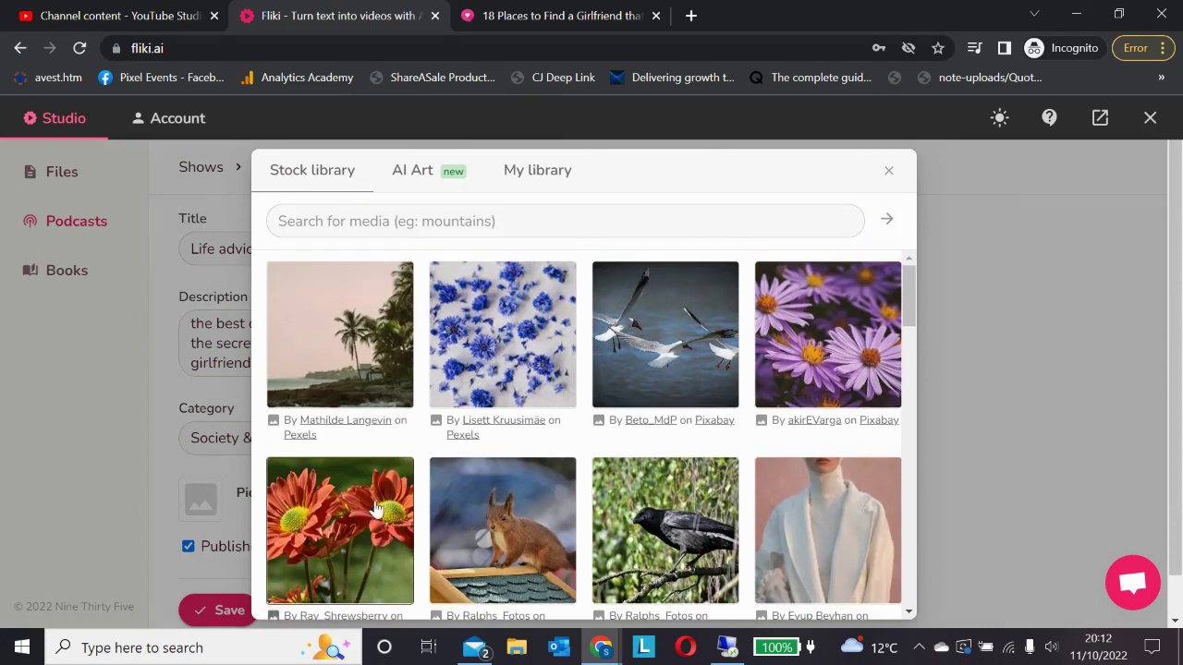
pyautogui.click(374, 508)
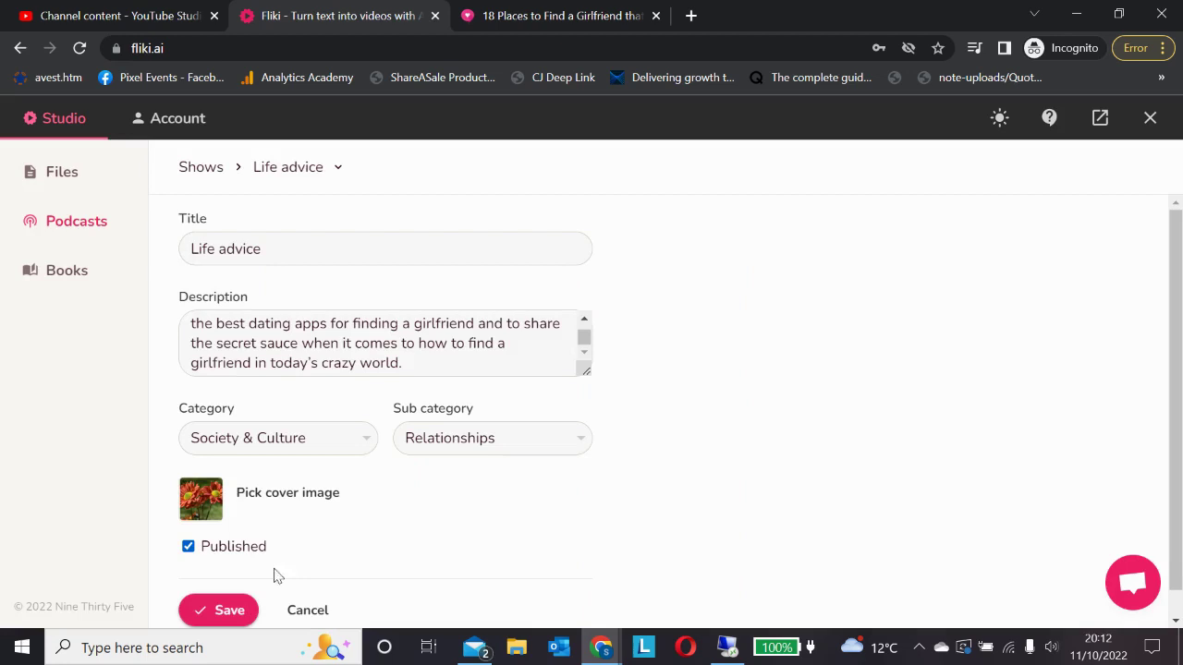
pyautogui.click(227, 613)
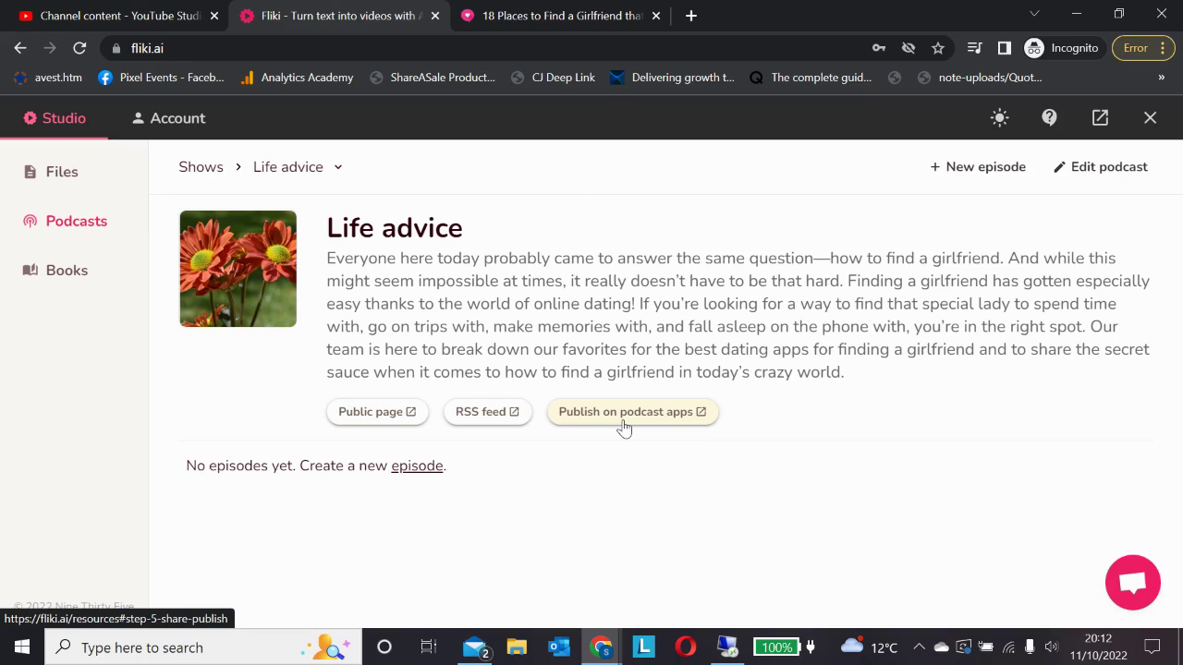
# Open the Books section and view the form for creating a new book.
pyautogui.click(58, 275)
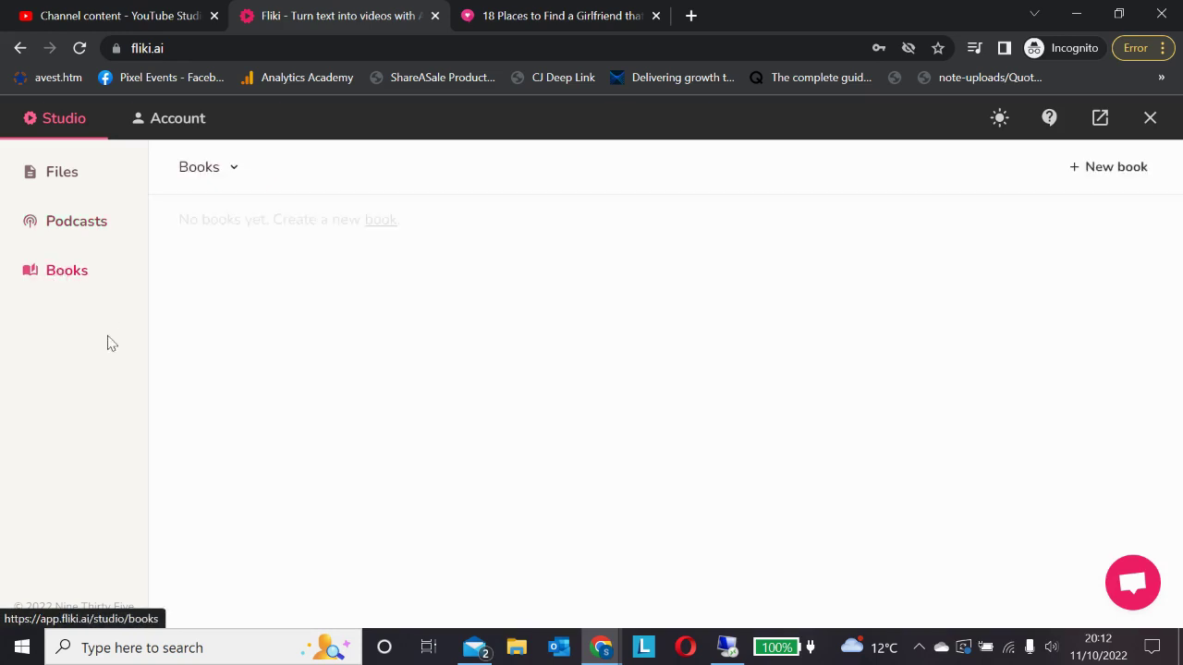
pyautogui.click(378, 220)
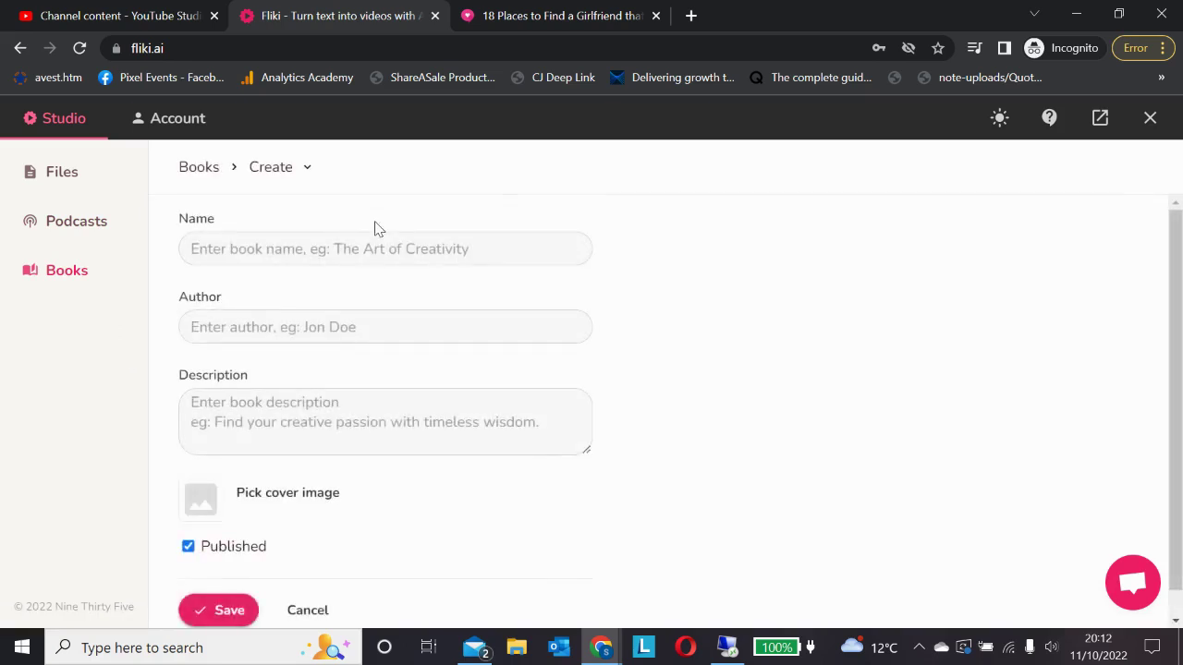
pyautogui.click(282, 263)
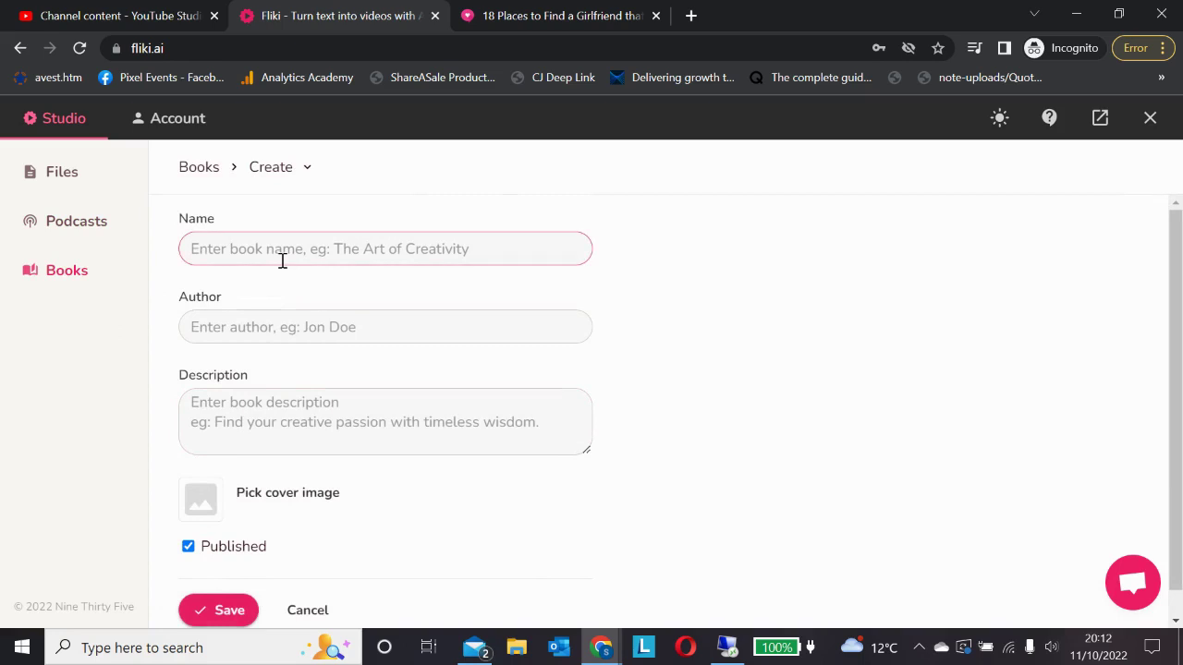
pyautogui.click(92, 221)
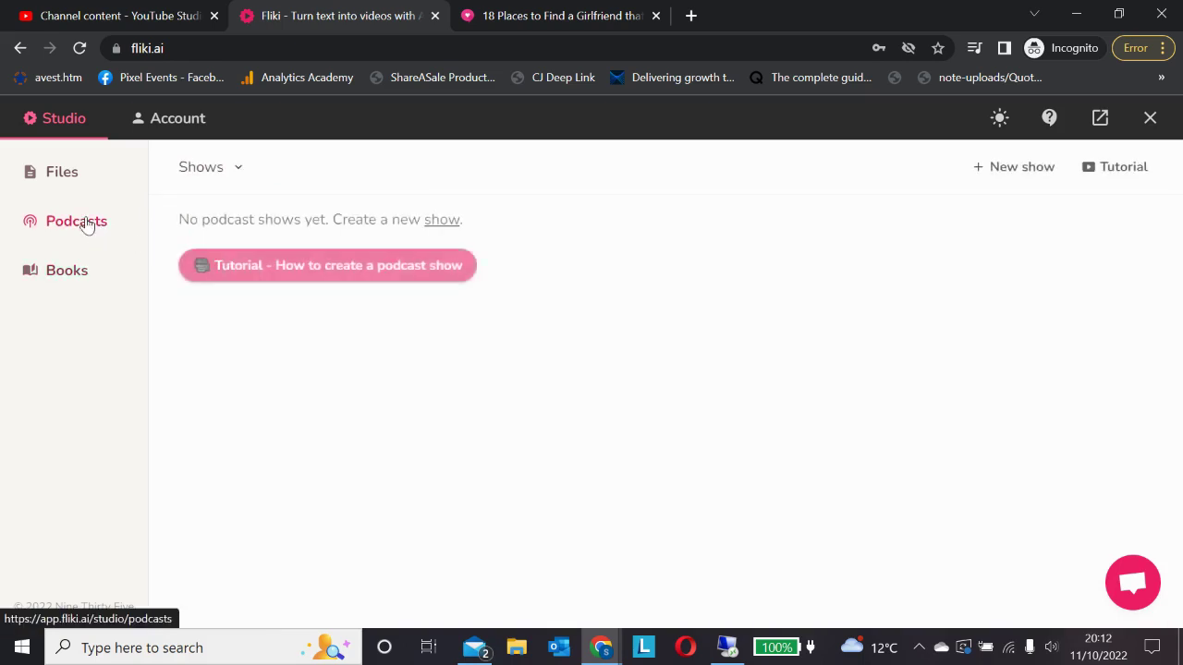
pyautogui.click(1035, 166)
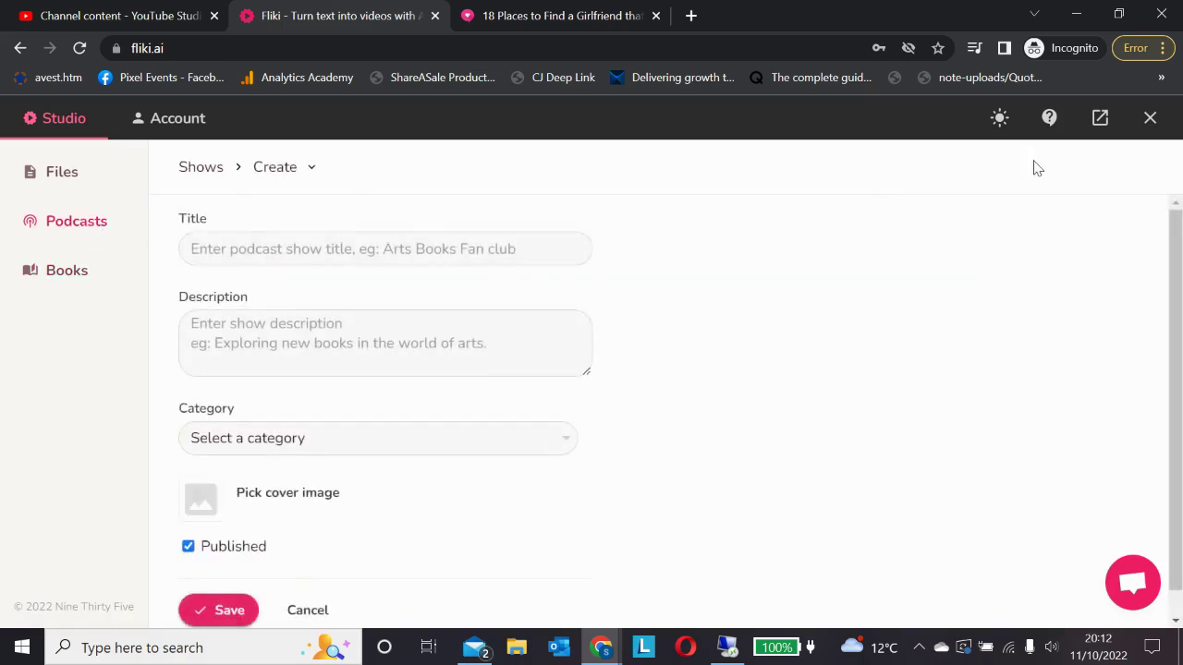
pyautogui.click(435, 263)
pyautogui.scroll(-1, 382, 353)
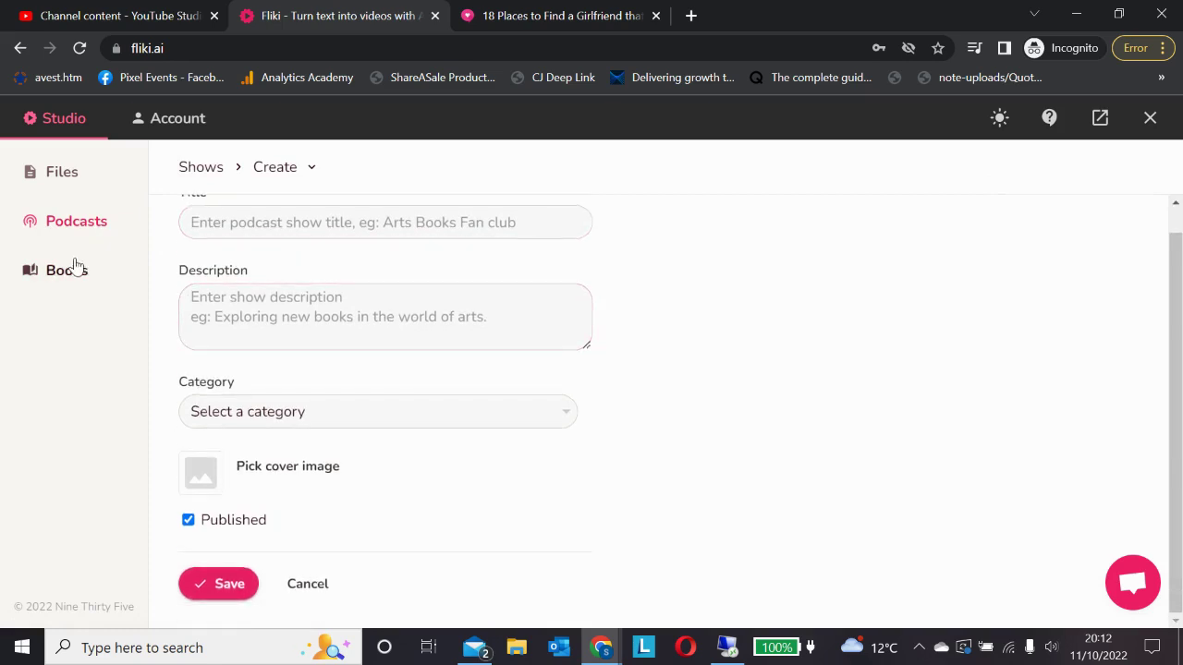
# Start a new episode in the "Life advice" podcast and title it "how to find a girlfriend".
pyautogui.click(95, 223)
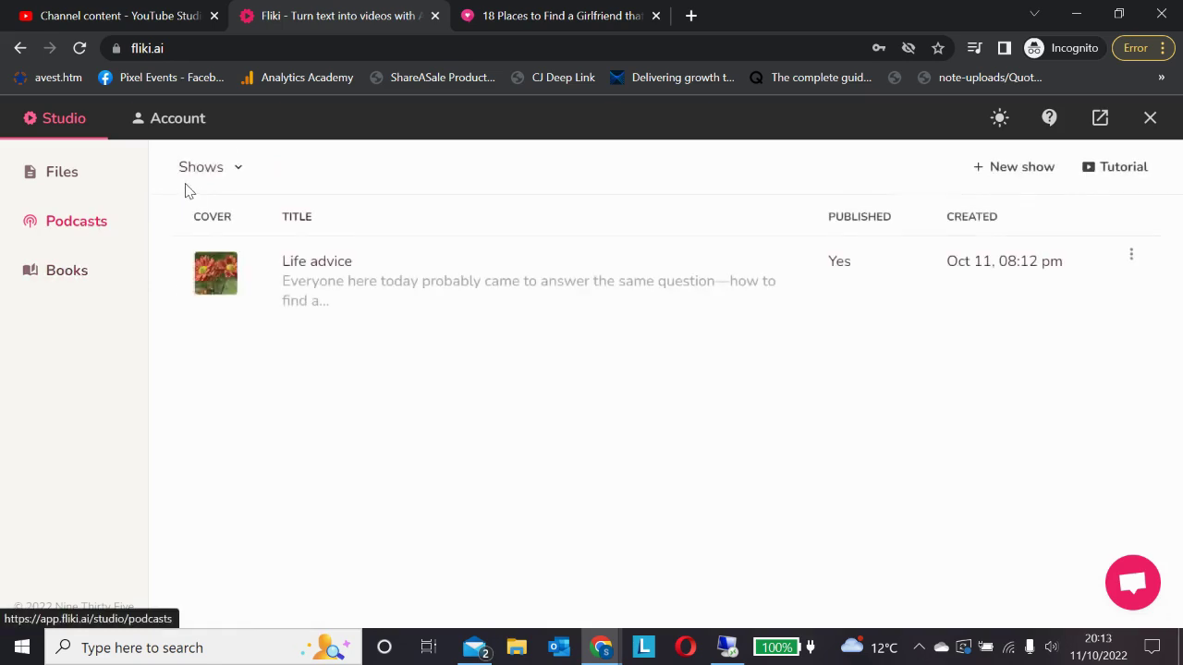
pyautogui.click(375, 289)
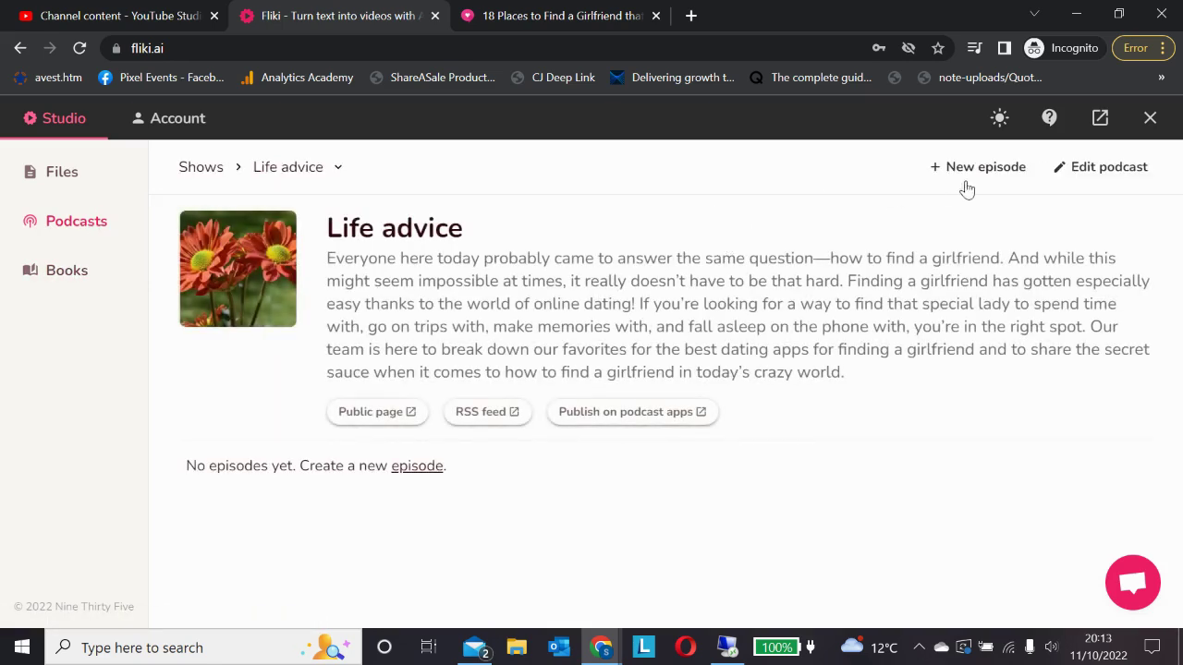
pyautogui.click(971, 175)
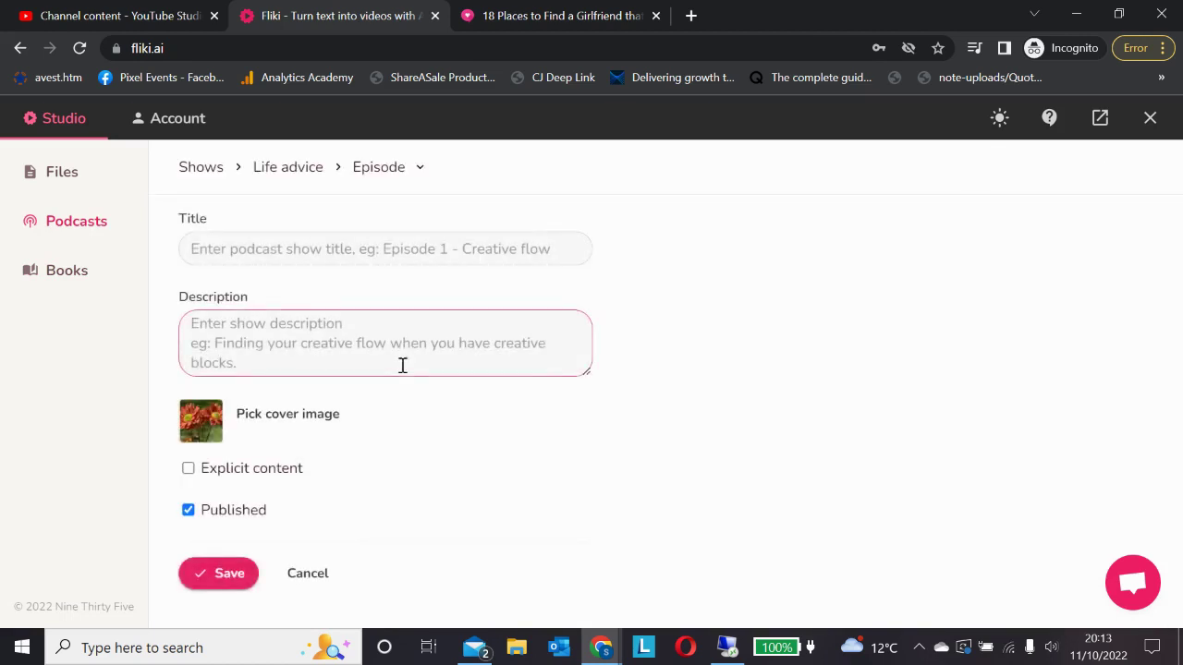
pyautogui.click(289, 249)
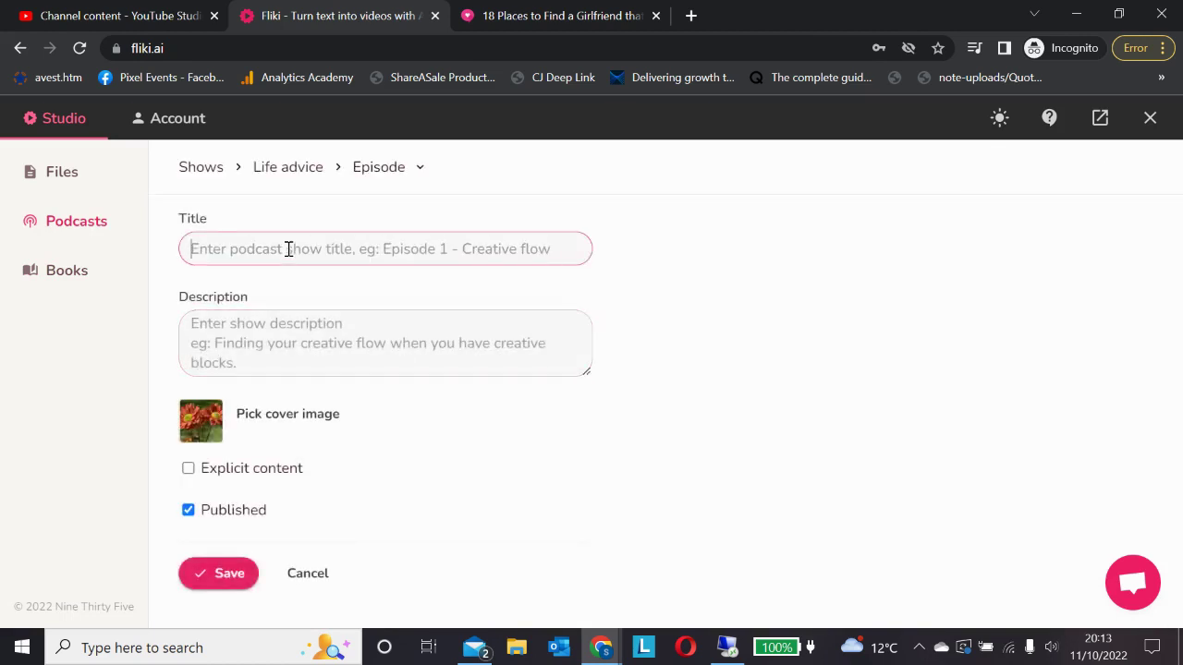
pyautogui.write('how to find ')
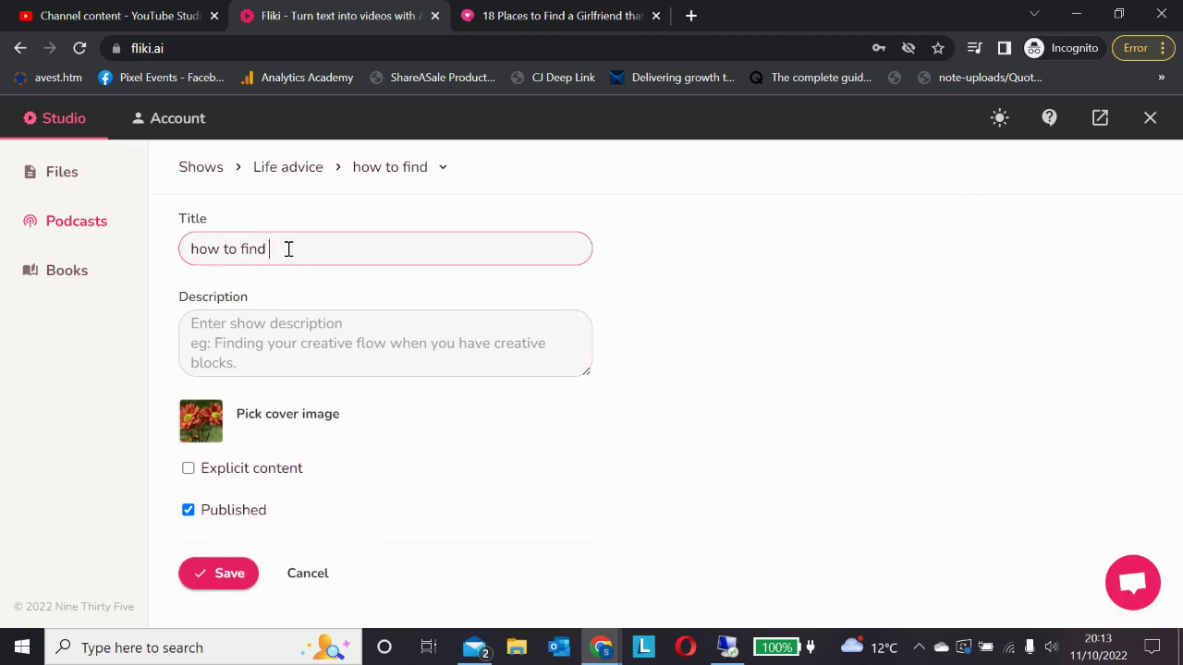
pyautogui.write('a girlfriend')
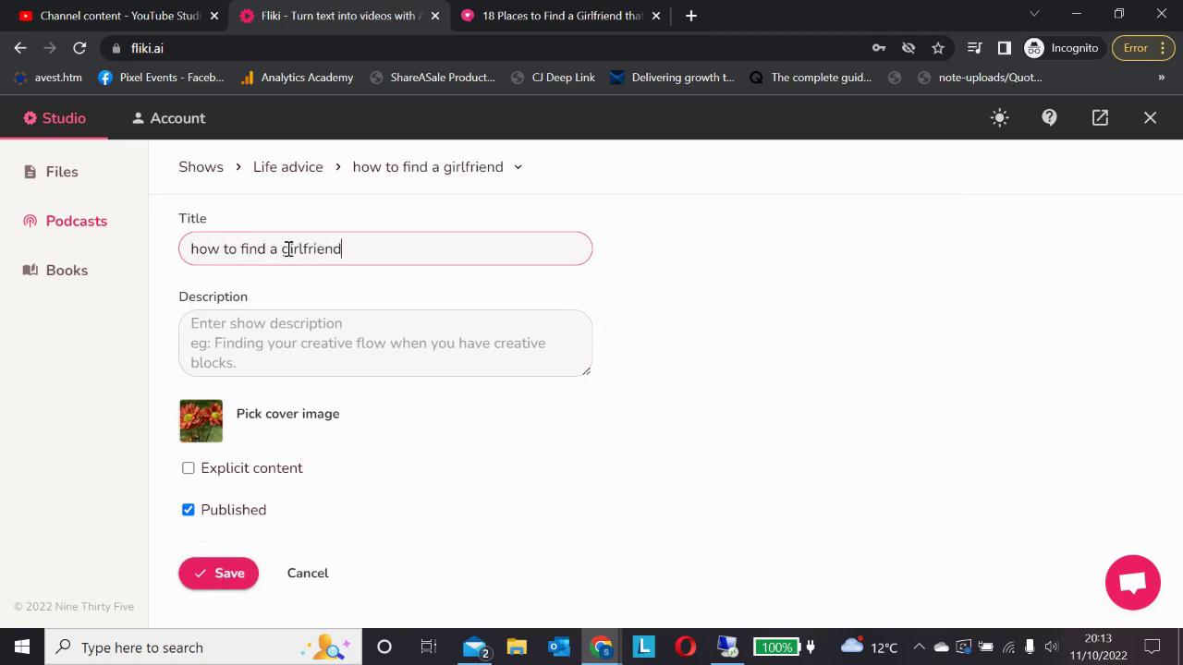
# Paste the copied introduction text as the episode's description and save the episode.
pyautogui.click(243, 324)
pyautogui.hotkey('ctrl', 'v')
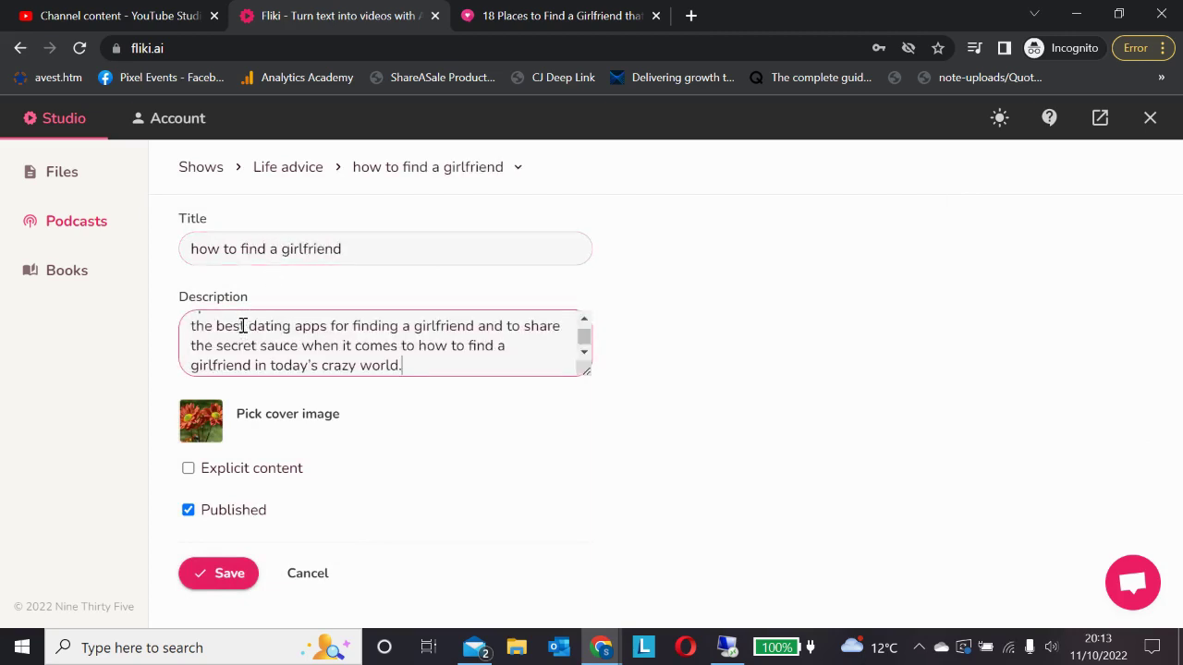
pyautogui.click(228, 577)
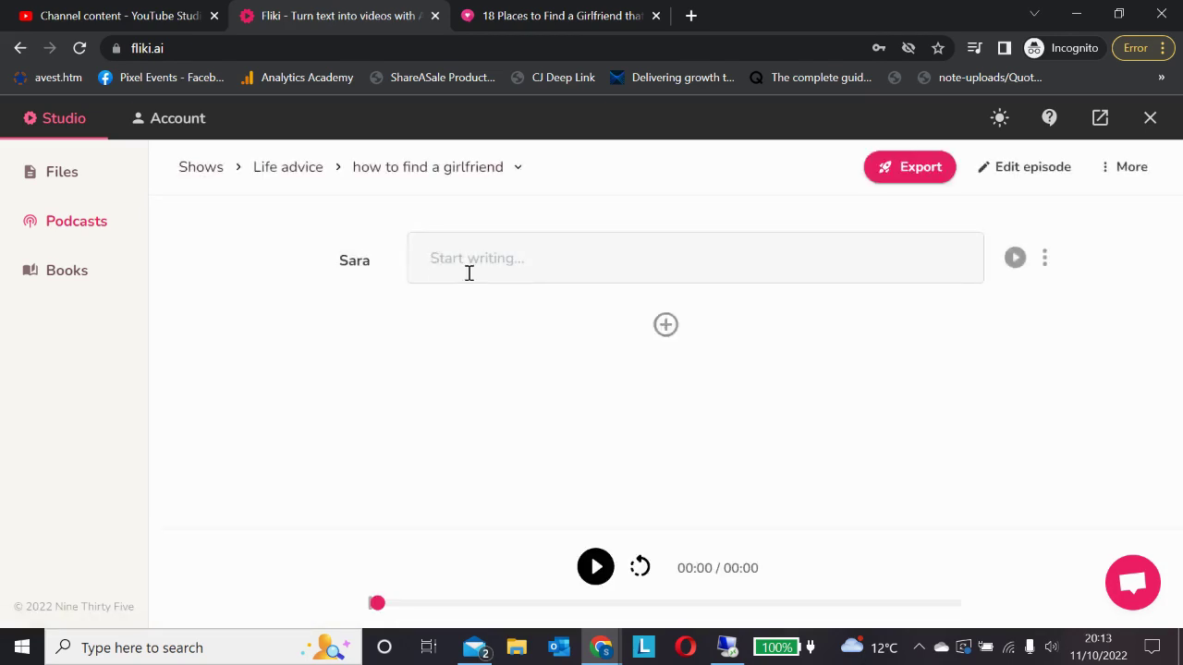
# Paste the copied introduction into the episode's script and add a 1-second pause after "online dating!".
pyautogui.click(469, 273)
pyautogui.hotkey('ctrl', 'v')
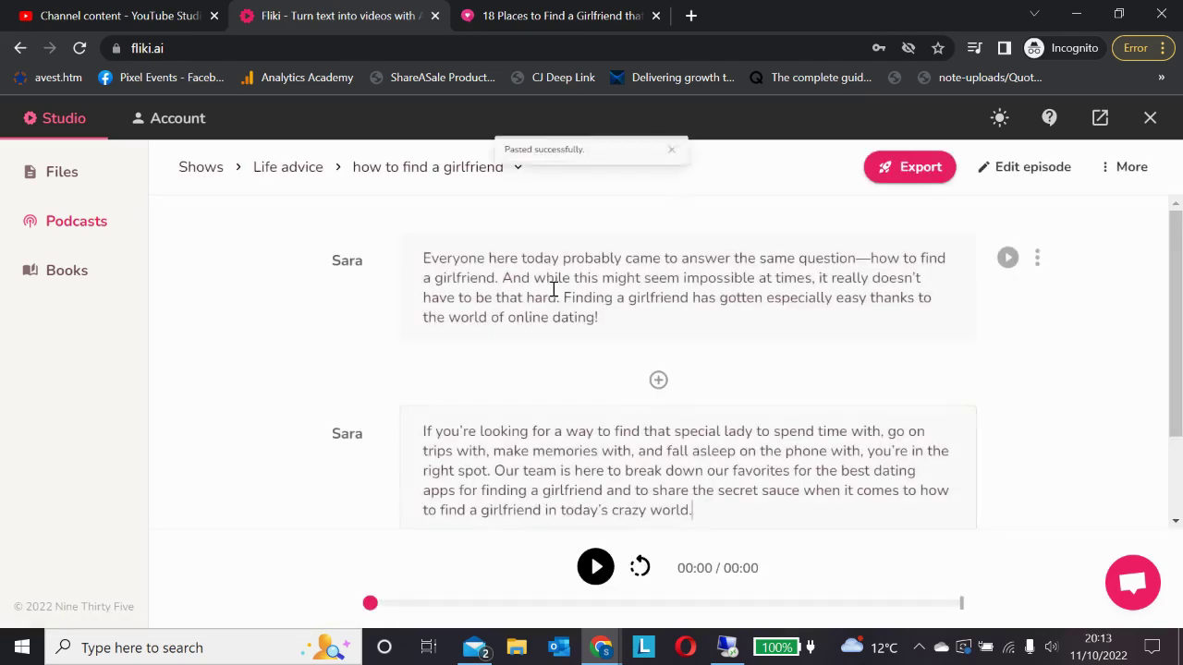
pyautogui.moveTo(620, 309); pyautogui.dragTo(506, 317)
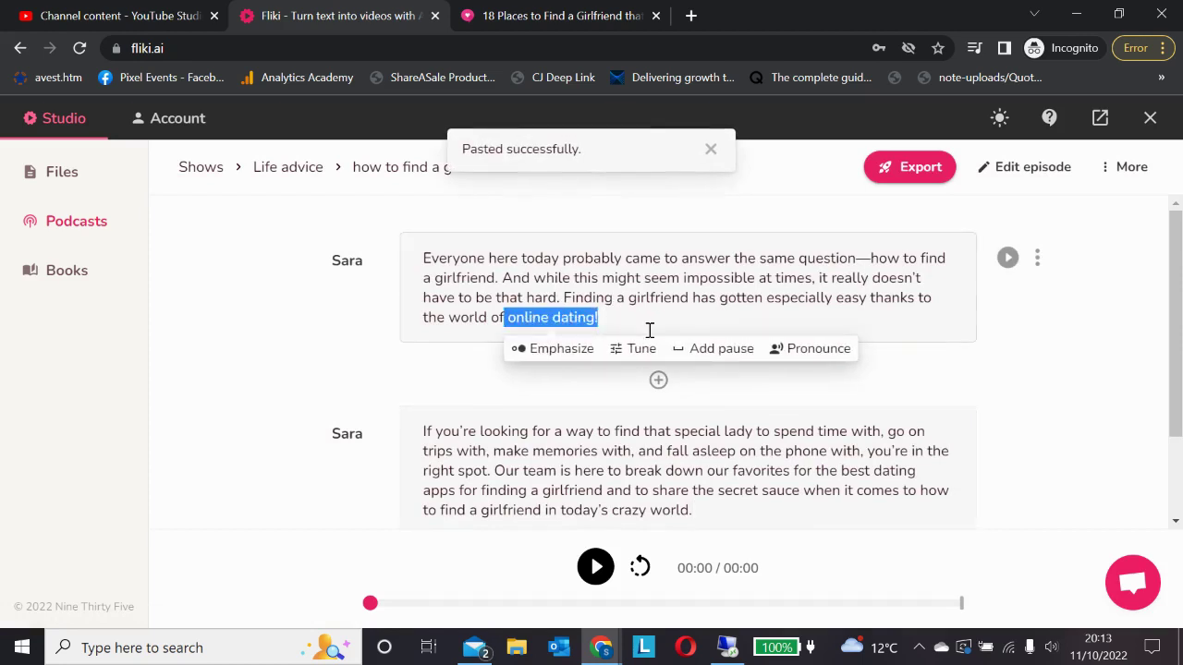
pyautogui.click(737, 358)
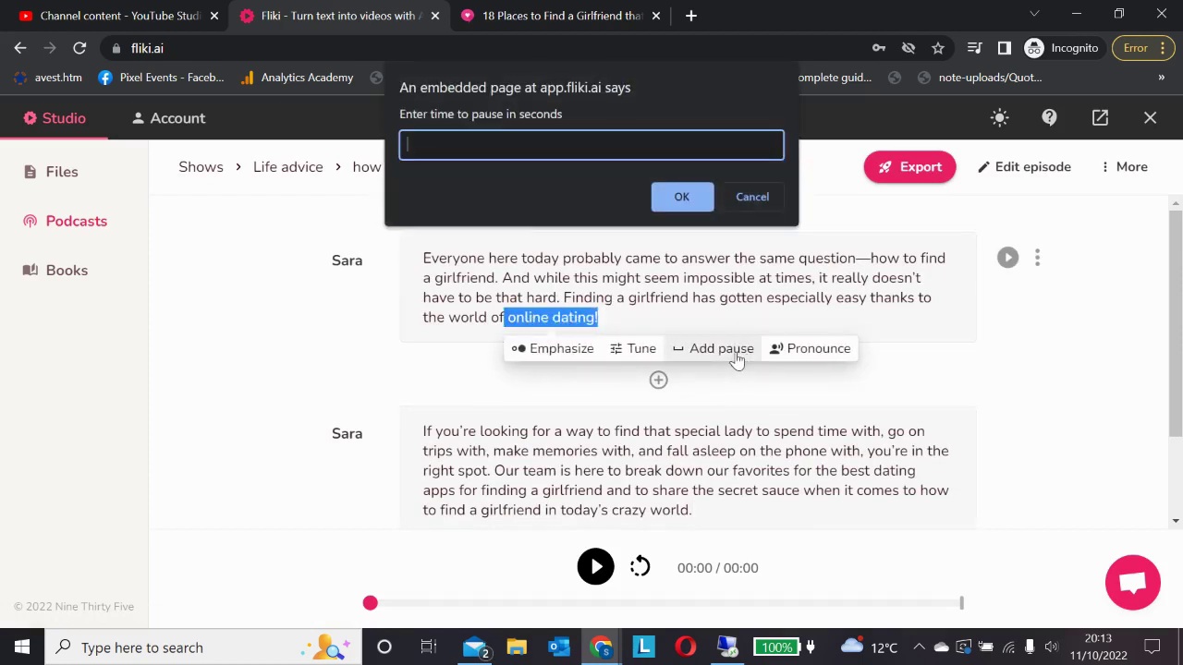
pyautogui.write('1')
pyautogui.click(702, 194)
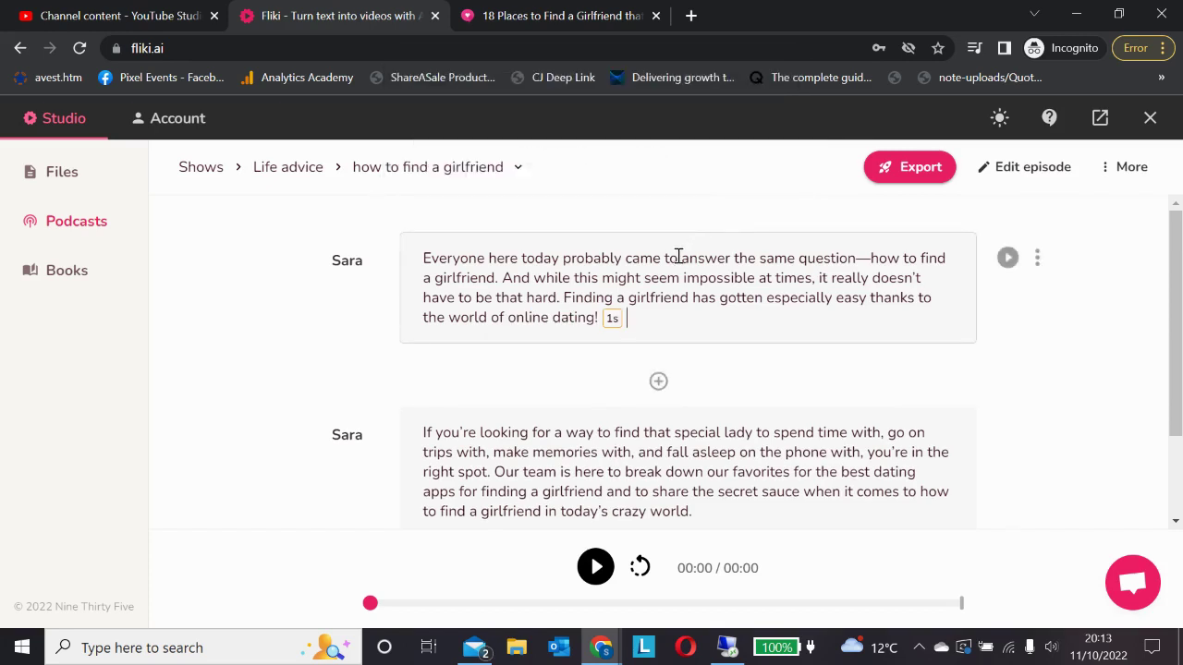
pyautogui.scroll(-1, 664, 299)
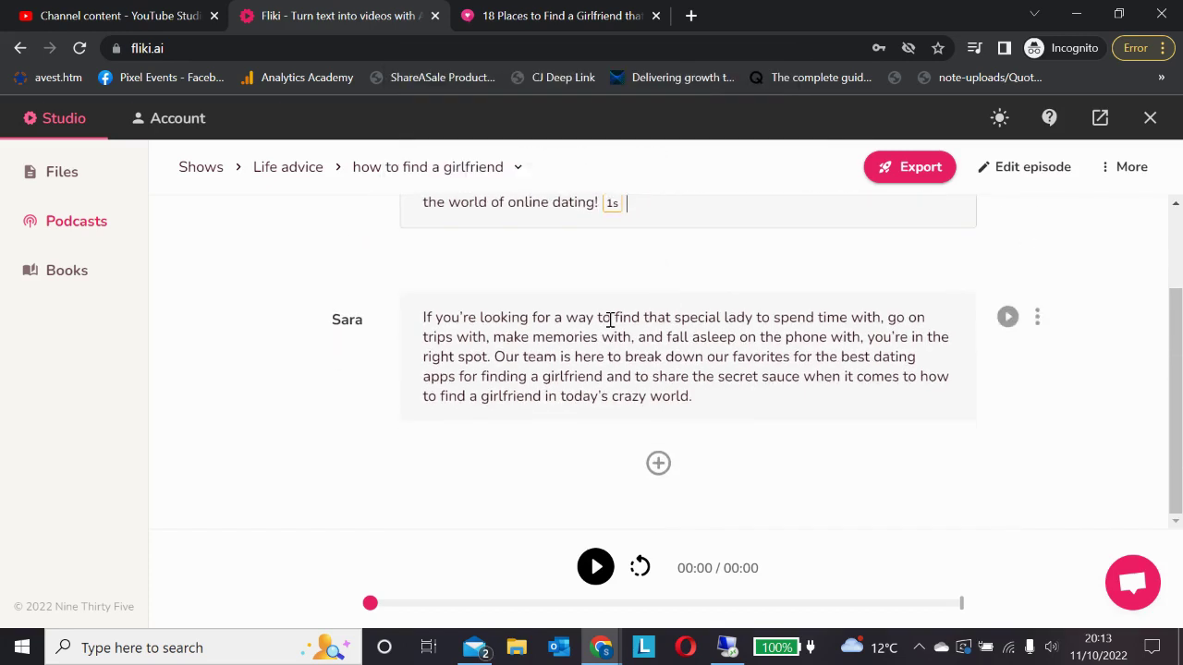
pyautogui.moveTo(612, 317); pyautogui.dragTo(754, 319)
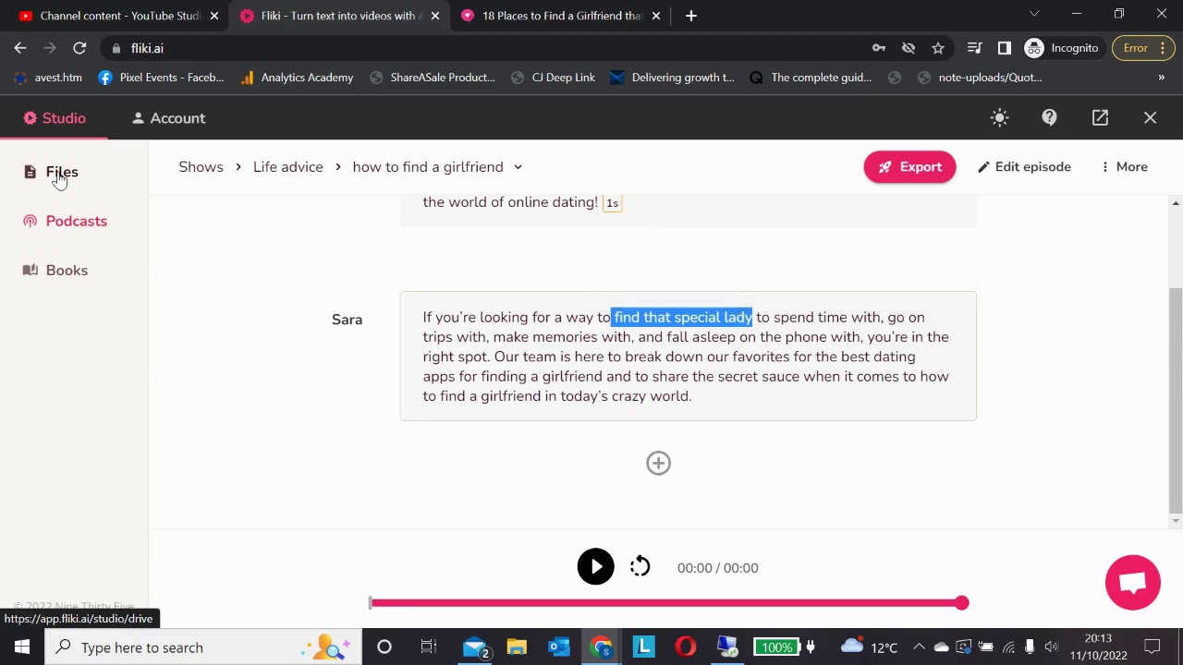
# Open the "Test" video file and view the available languages in the second section's voice selection without changing the voice.
pyautogui.click(59, 175)
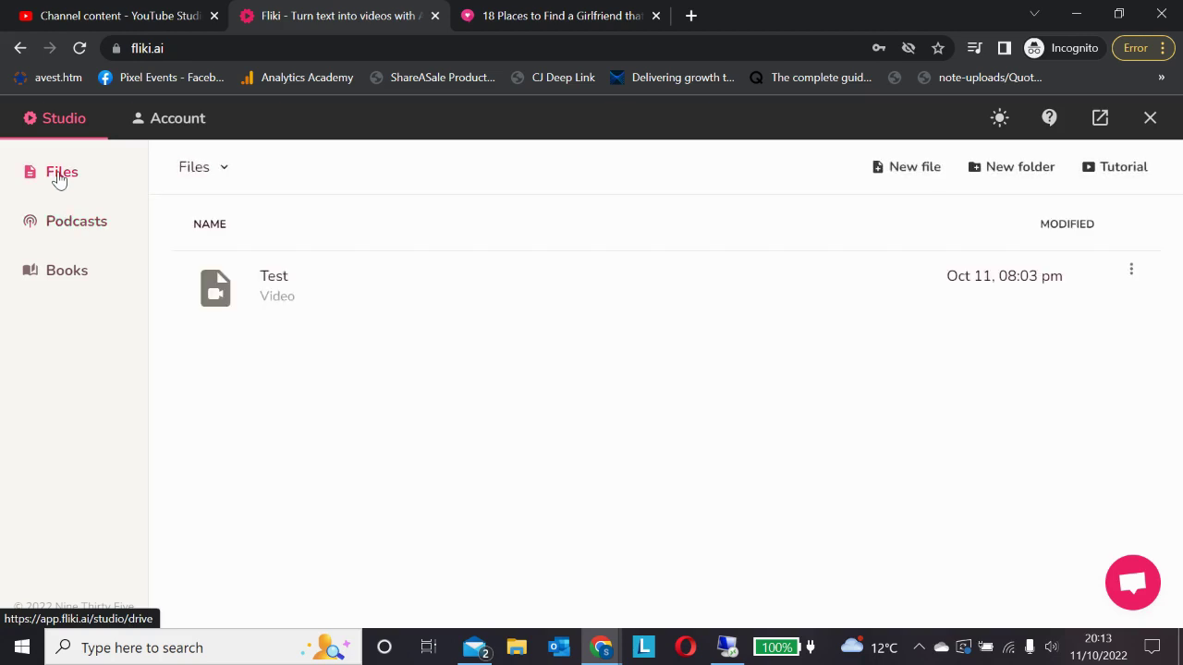
pyautogui.click(294, 280)
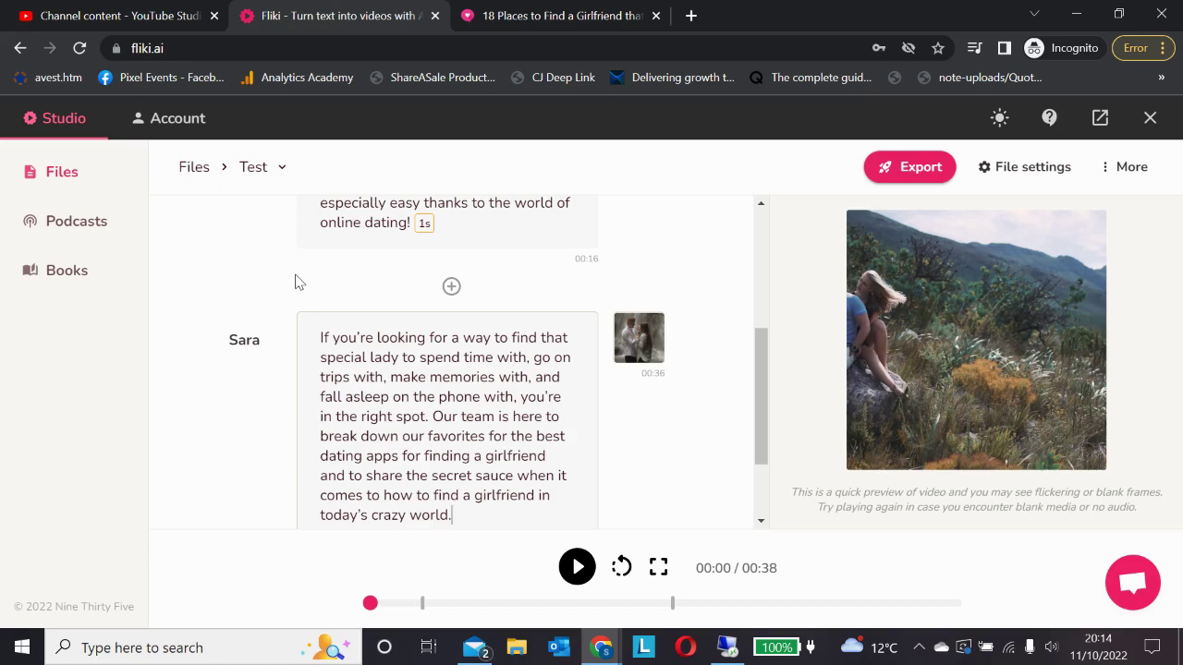
pyautogui.scroll(3, 453, 299)
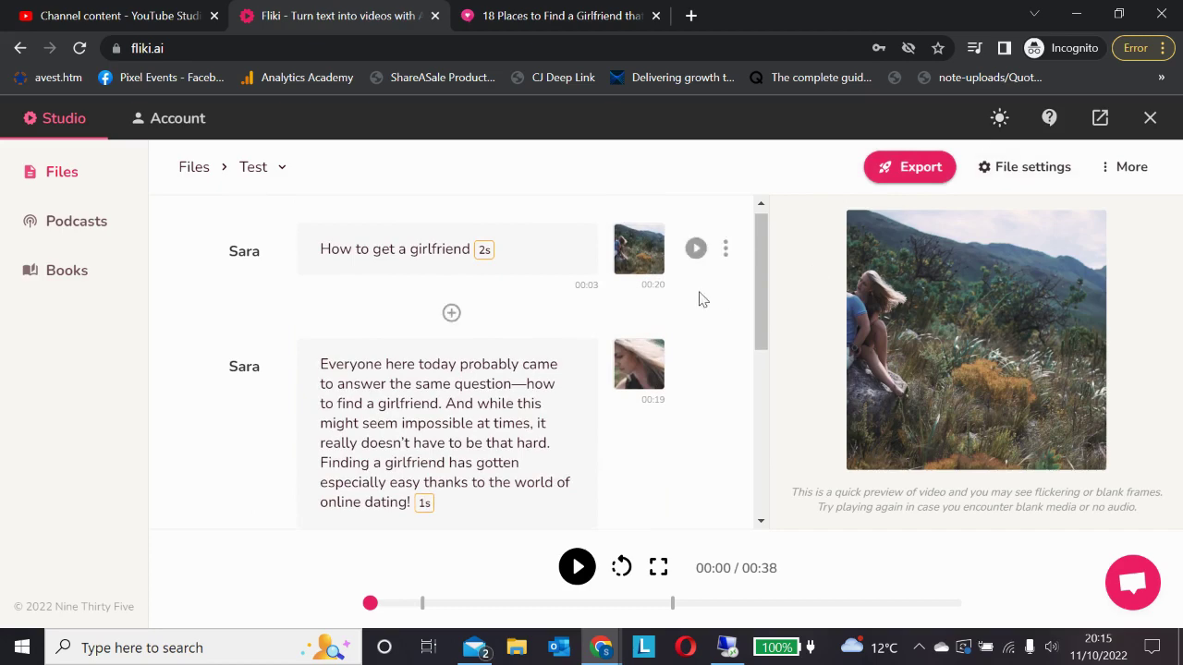
pyautogui.click(244, 366)
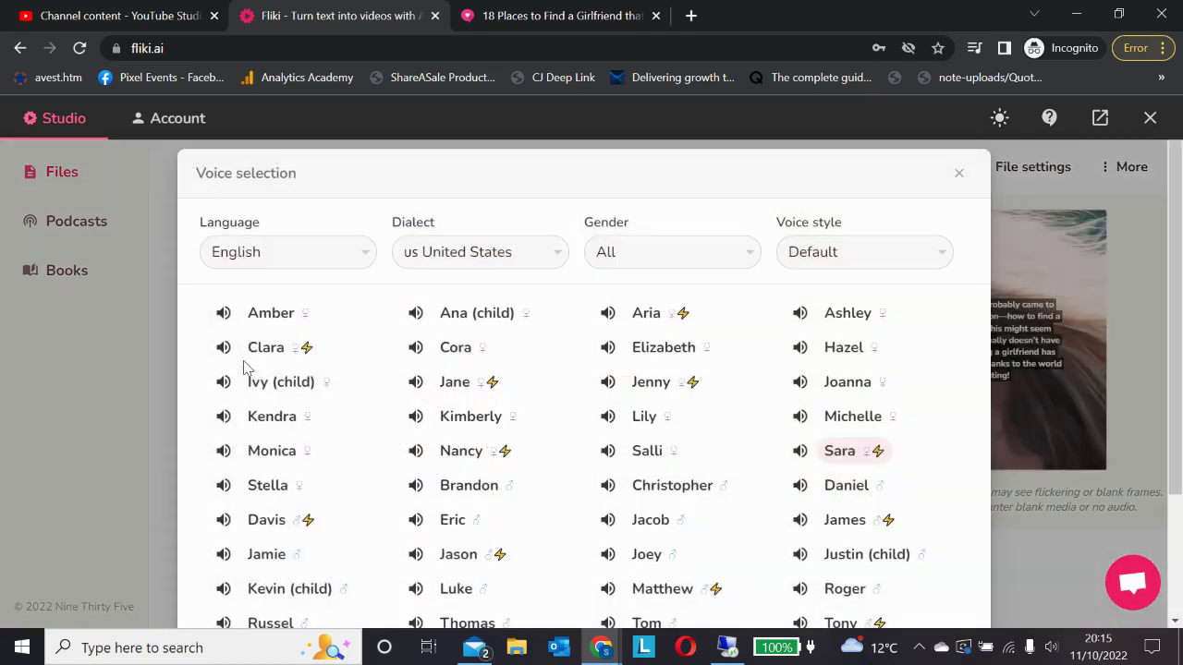
pyautogui.click(314, 260)
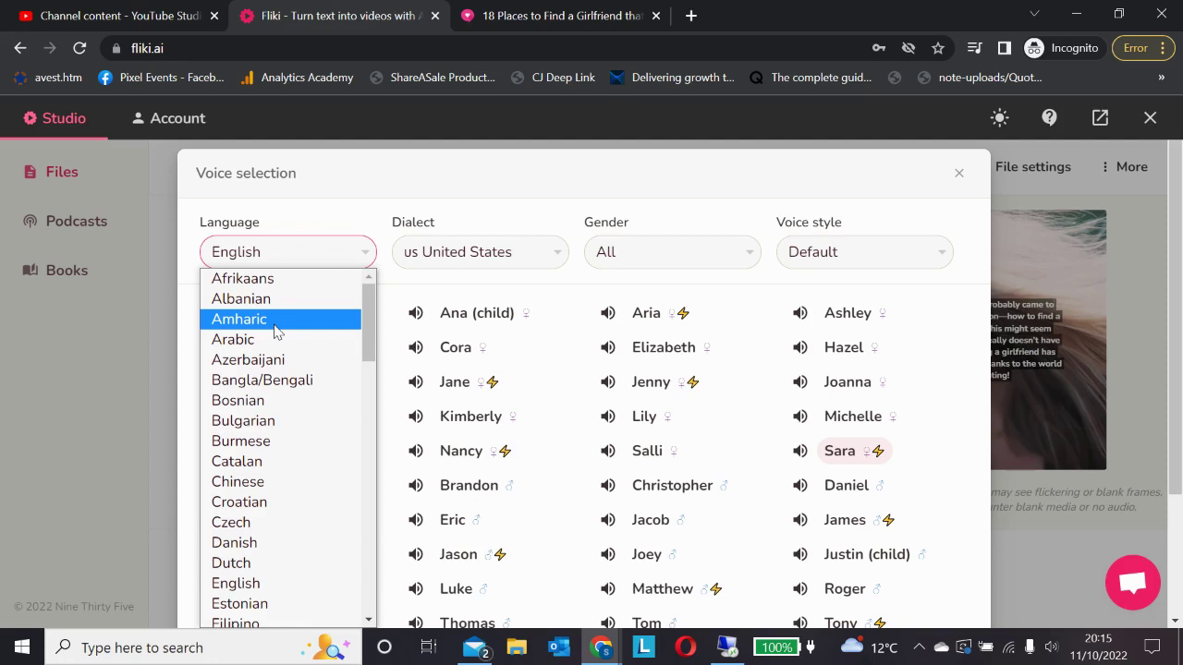
pyautogui.click(959, 173)
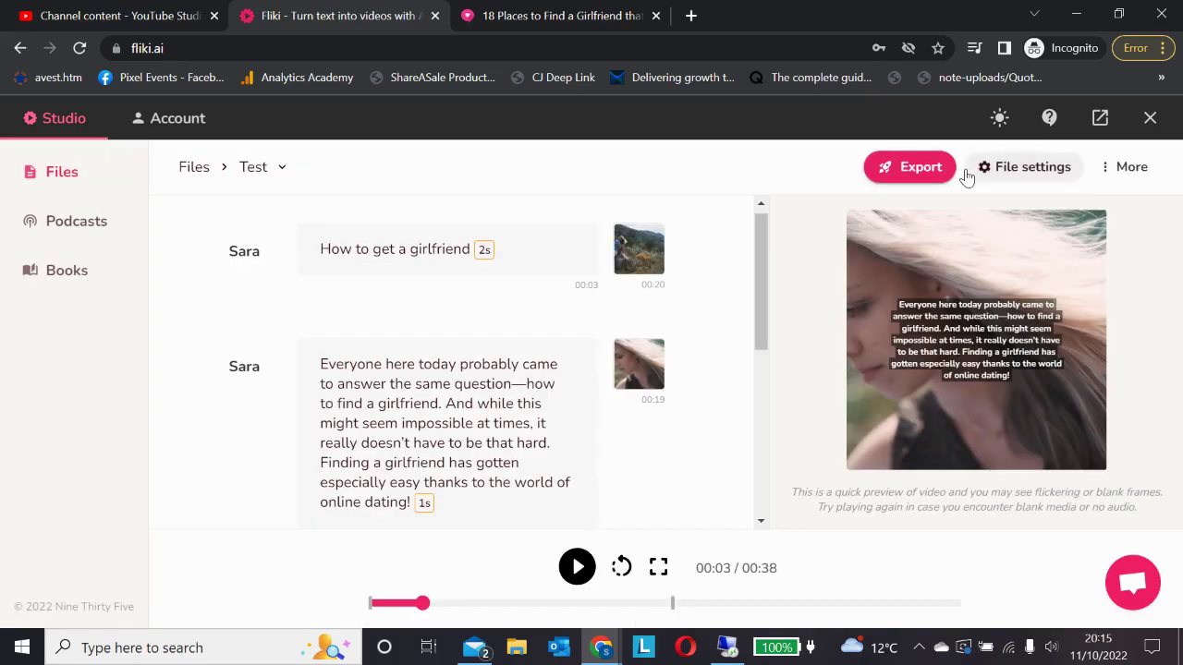
# View the account's credit usage and active plan, and open the Fliki subscription options.
pyautogui.click(178, 123)
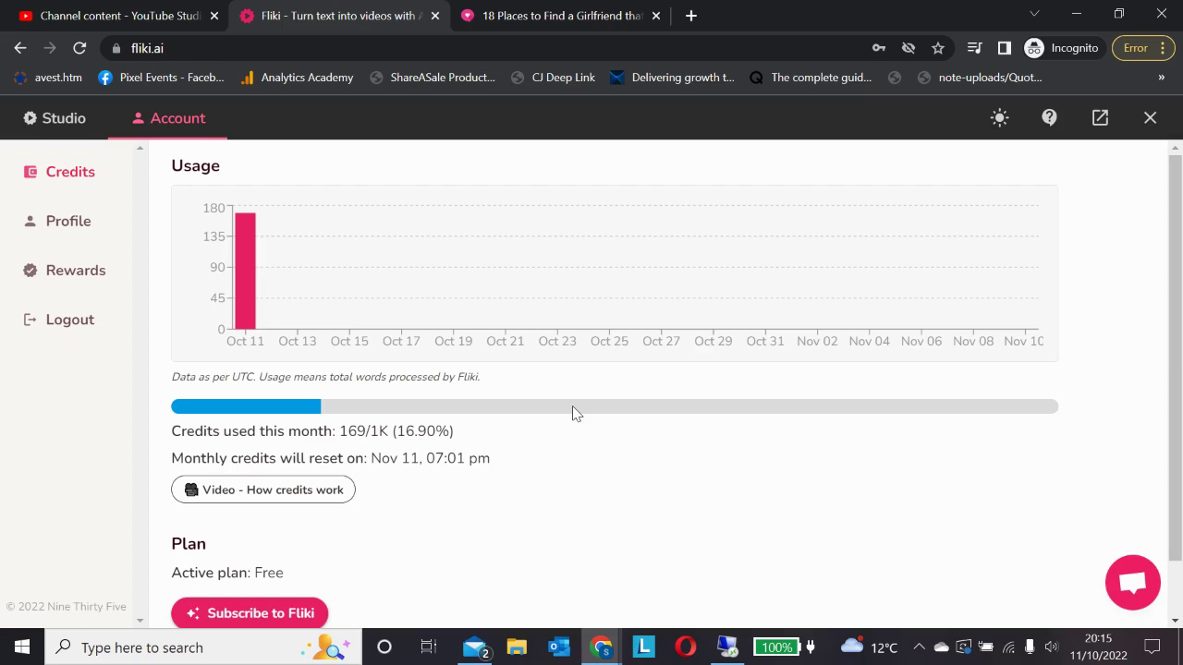
pyautogui.scroll(-1, 572, 413)
pyautogui.scroll(1, 752, 432)
pyautogui.scroll(-1, 752, 432)
pyautogui.click(266, 547)
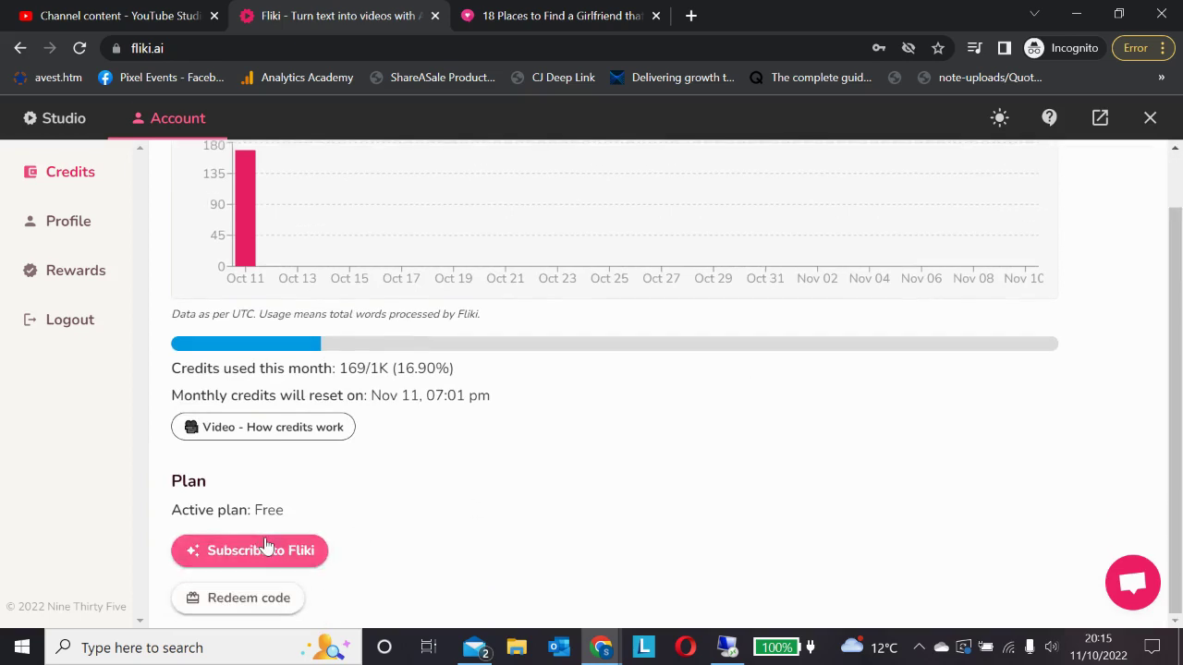
pyautogui.scroll(-3, 490, 464)
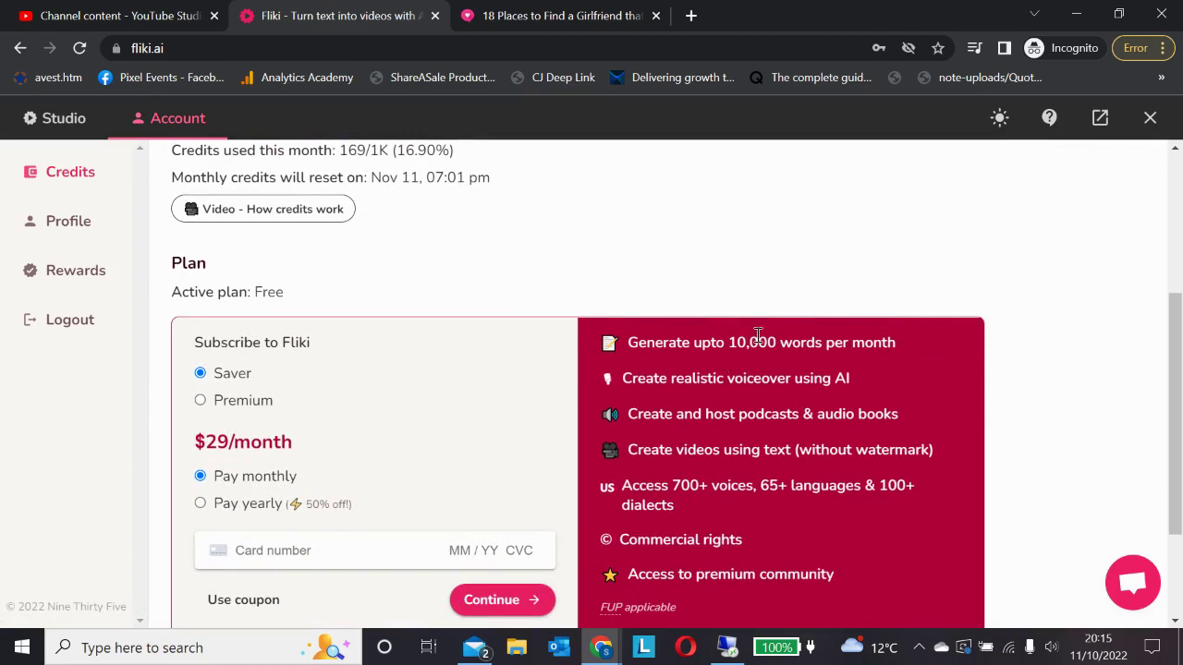
# Compare the Saver and Premium plans on monthly payment, and select Premium with yearly payment to view its price.
pyautogui.click(200, 400)
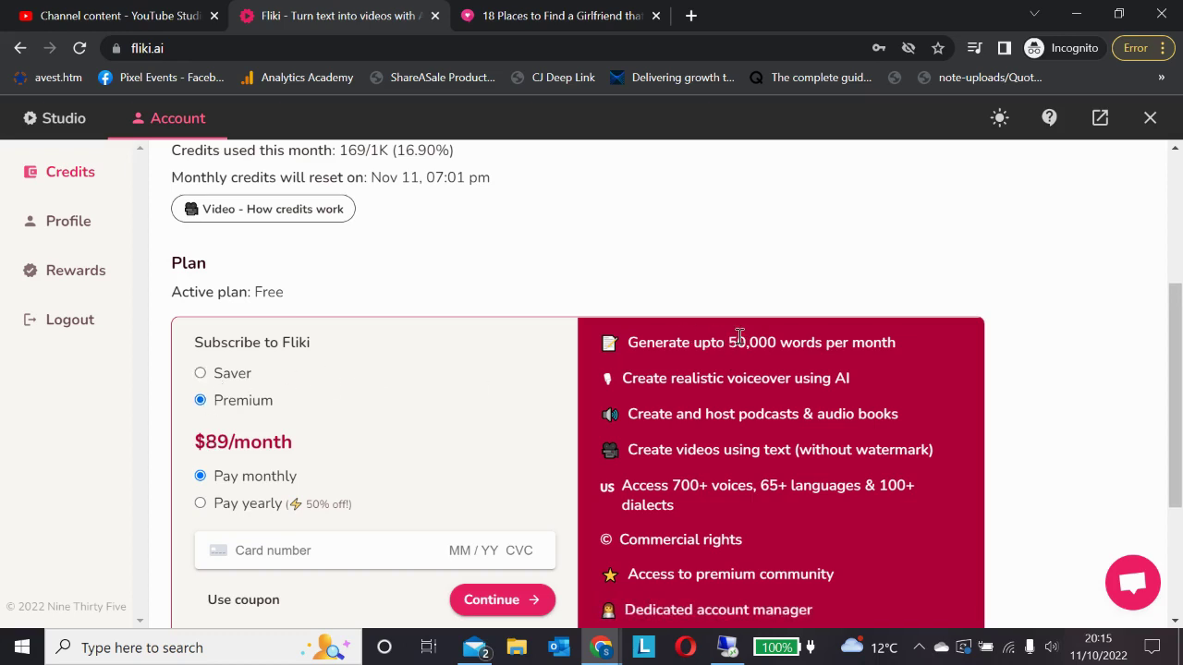
pyautogui.click(201, 374)
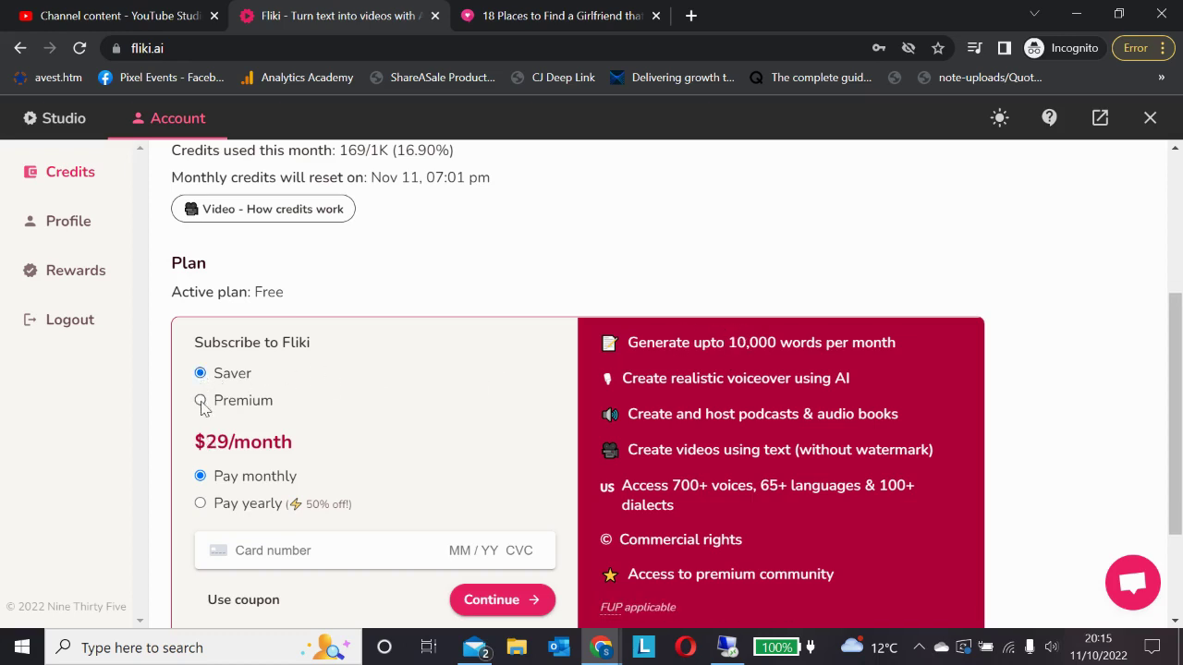
pyautogui.click(200, 401)
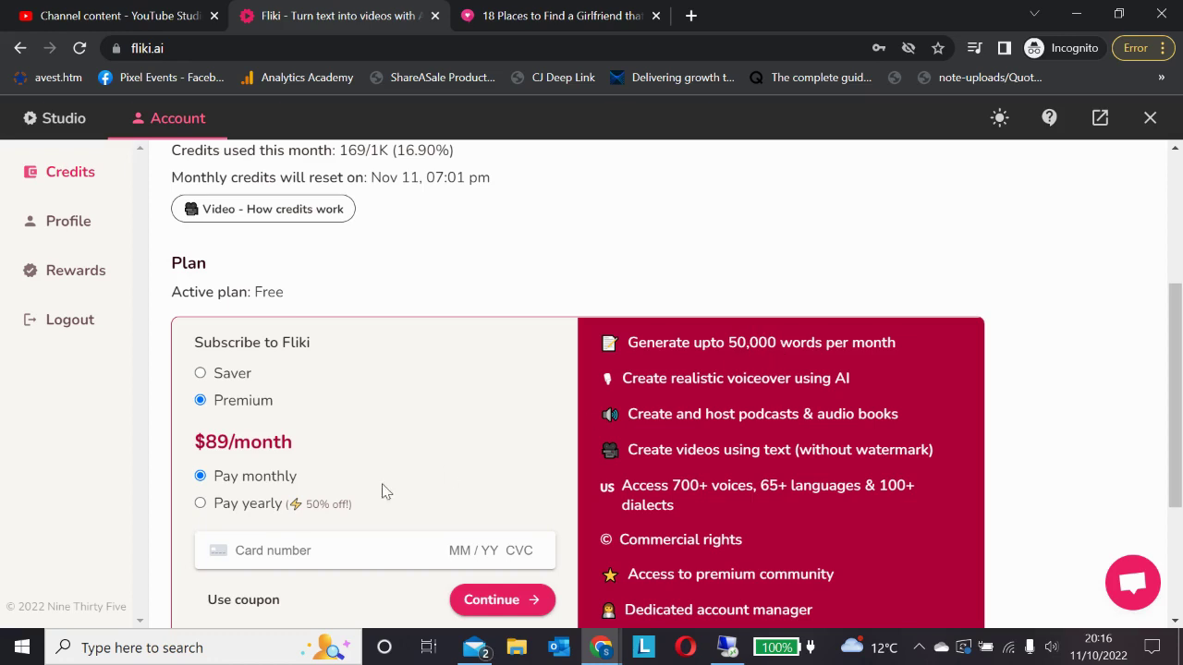
pyautogui.click(200, 503)
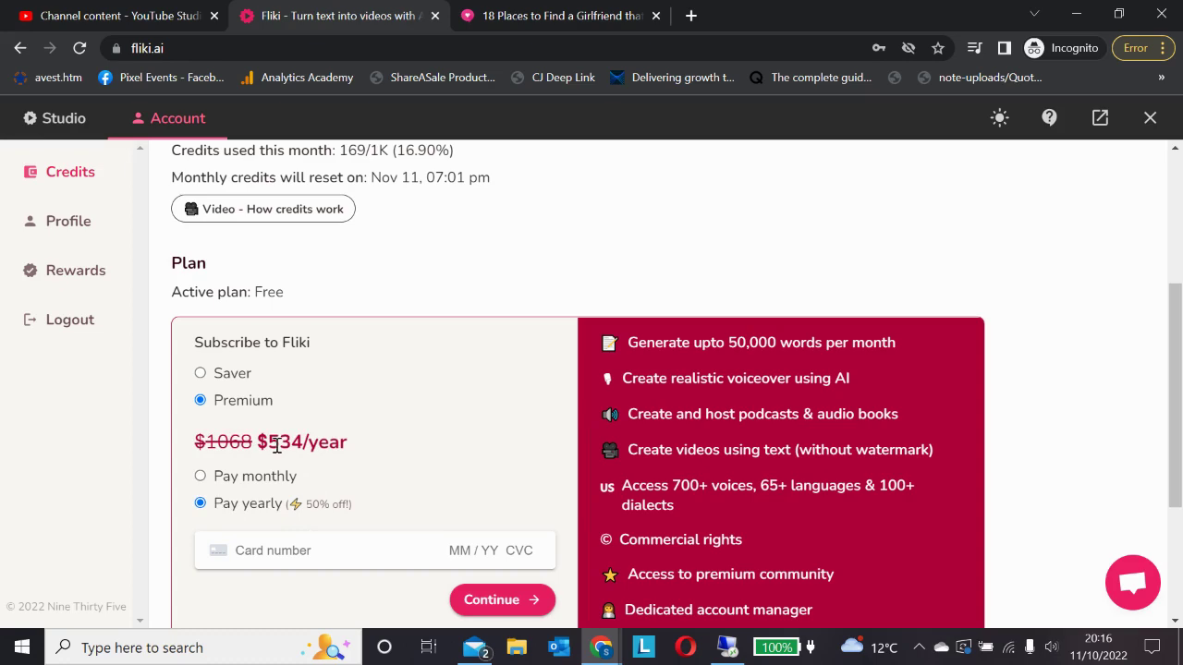
# Review the yearly Premium plan's price and feature list together with the account's monthly credit usage.
pyautogui.scroll(-1, 430, 447)
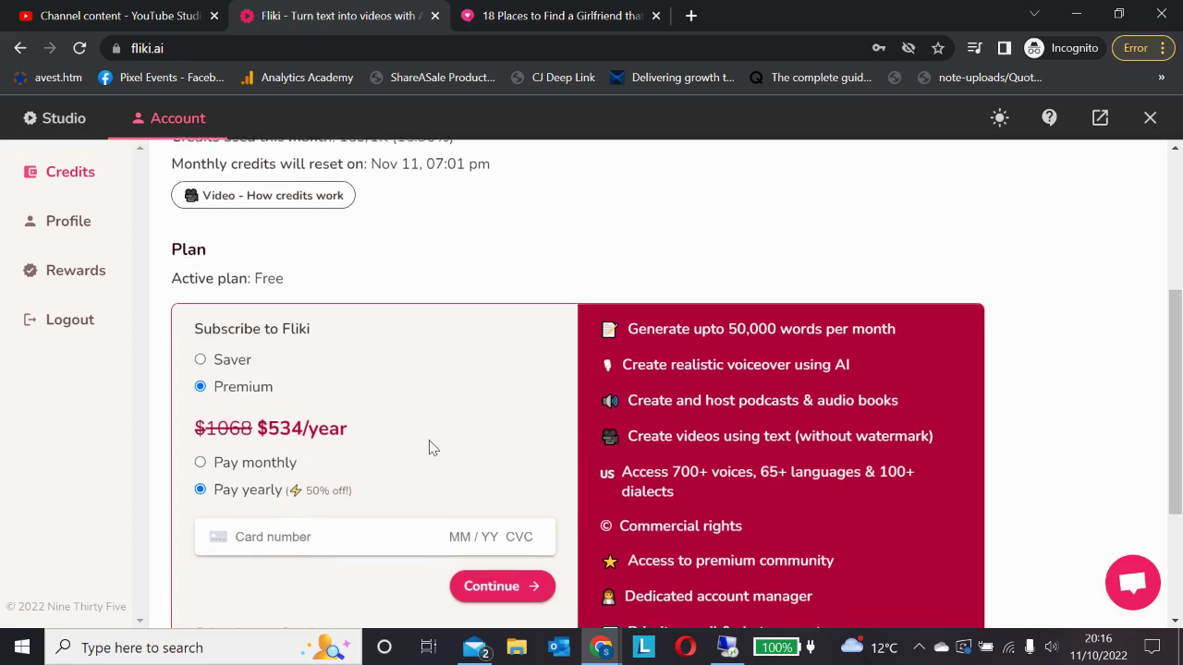
pyautogui.scroll(-2, 429, 447)
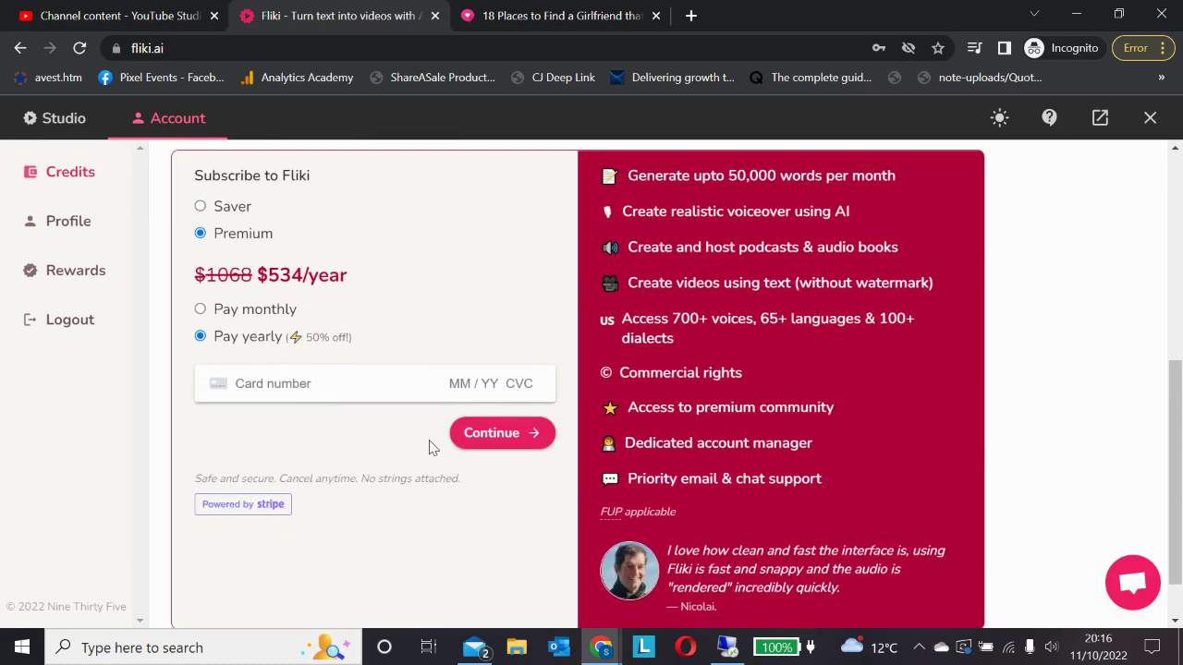
pyautogui.scroll(5, 429, 447)
pyautogui.scroll(1, 429, 447)
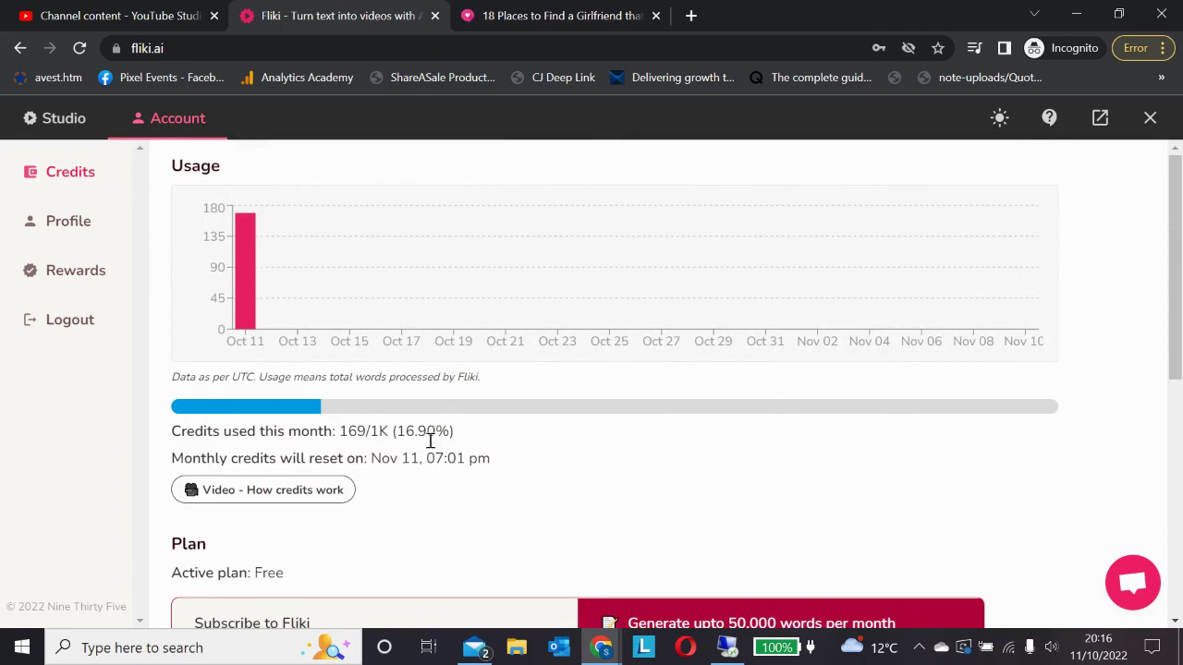
pyautogui.scroll(-3, 429, 441)
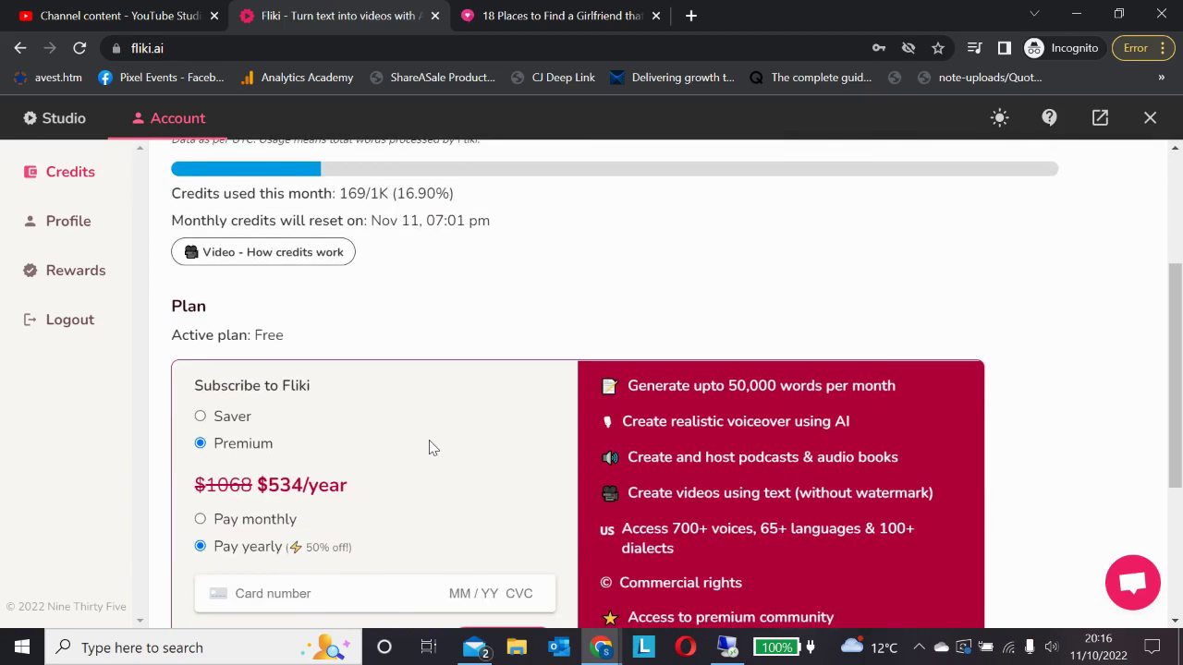
pyautogui.scroll(-2, 429, 447)
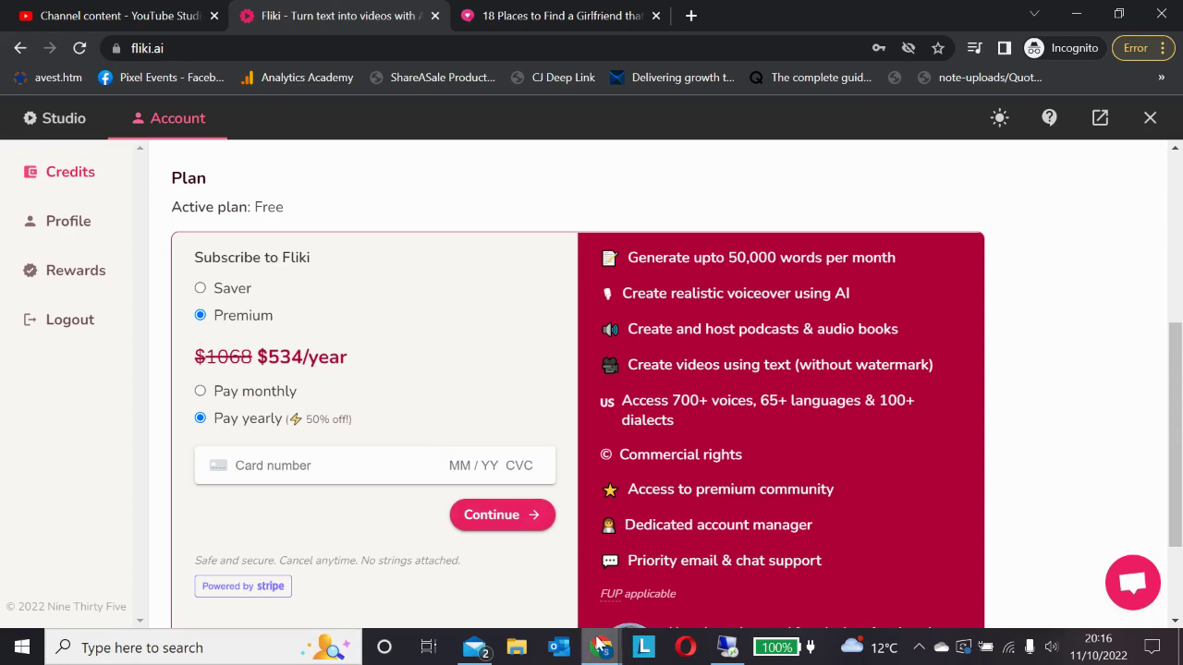
pyautogui.moveTo(601, 647)
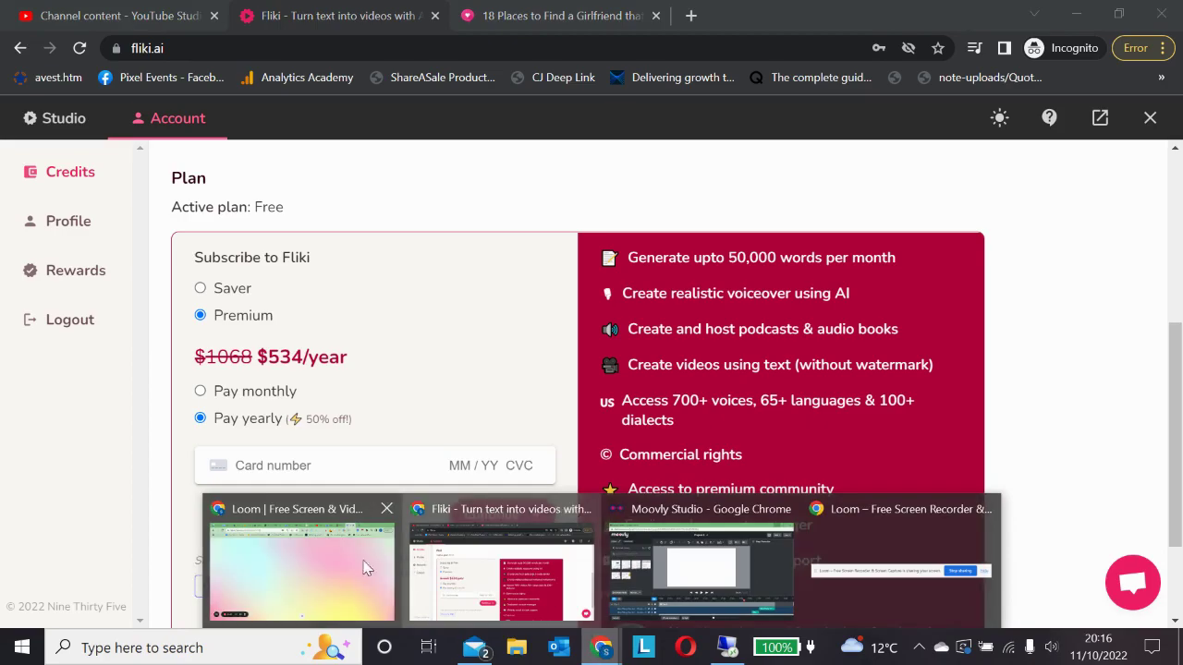